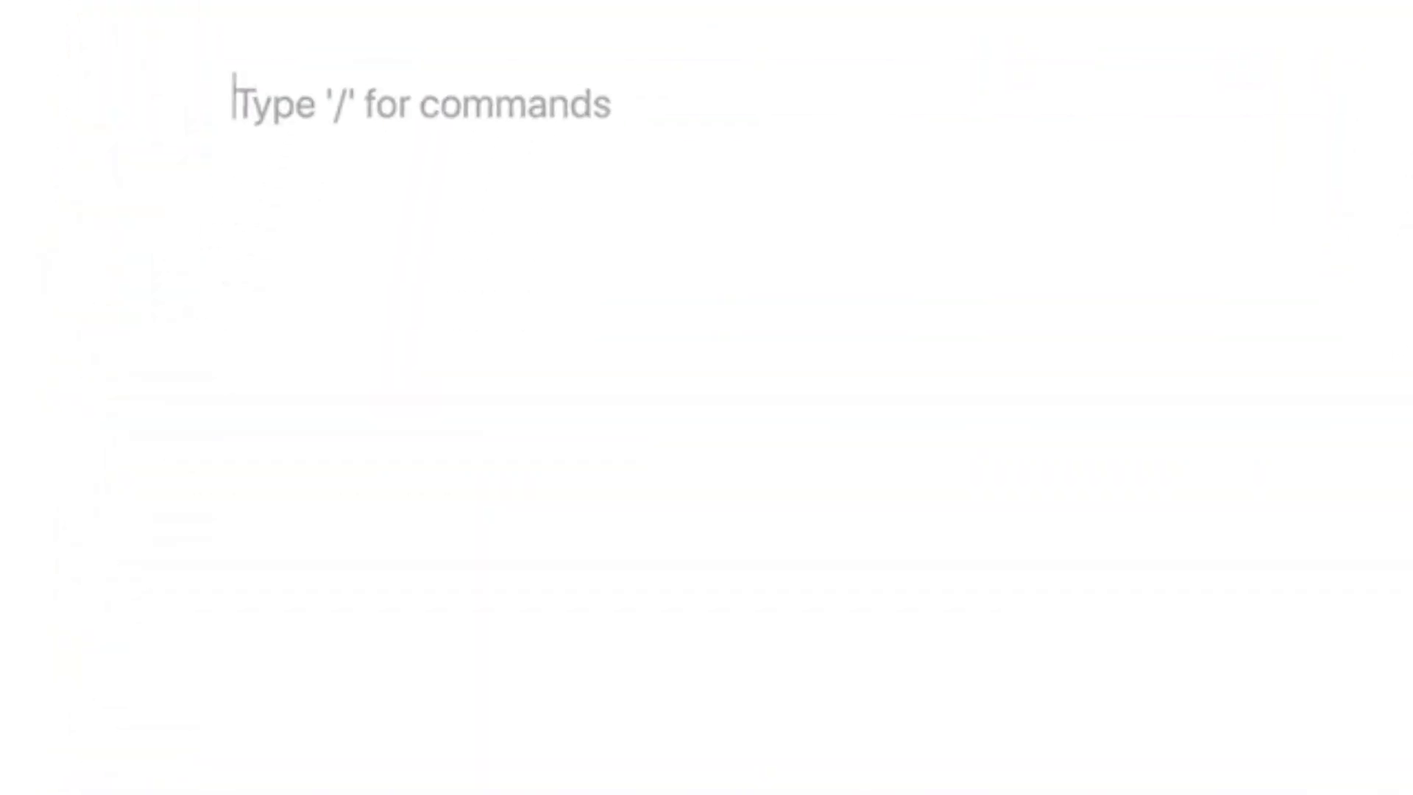
- Browse the block types that can be inserted in the empty page
type("/")
scroll(658, 390, "down", 5)
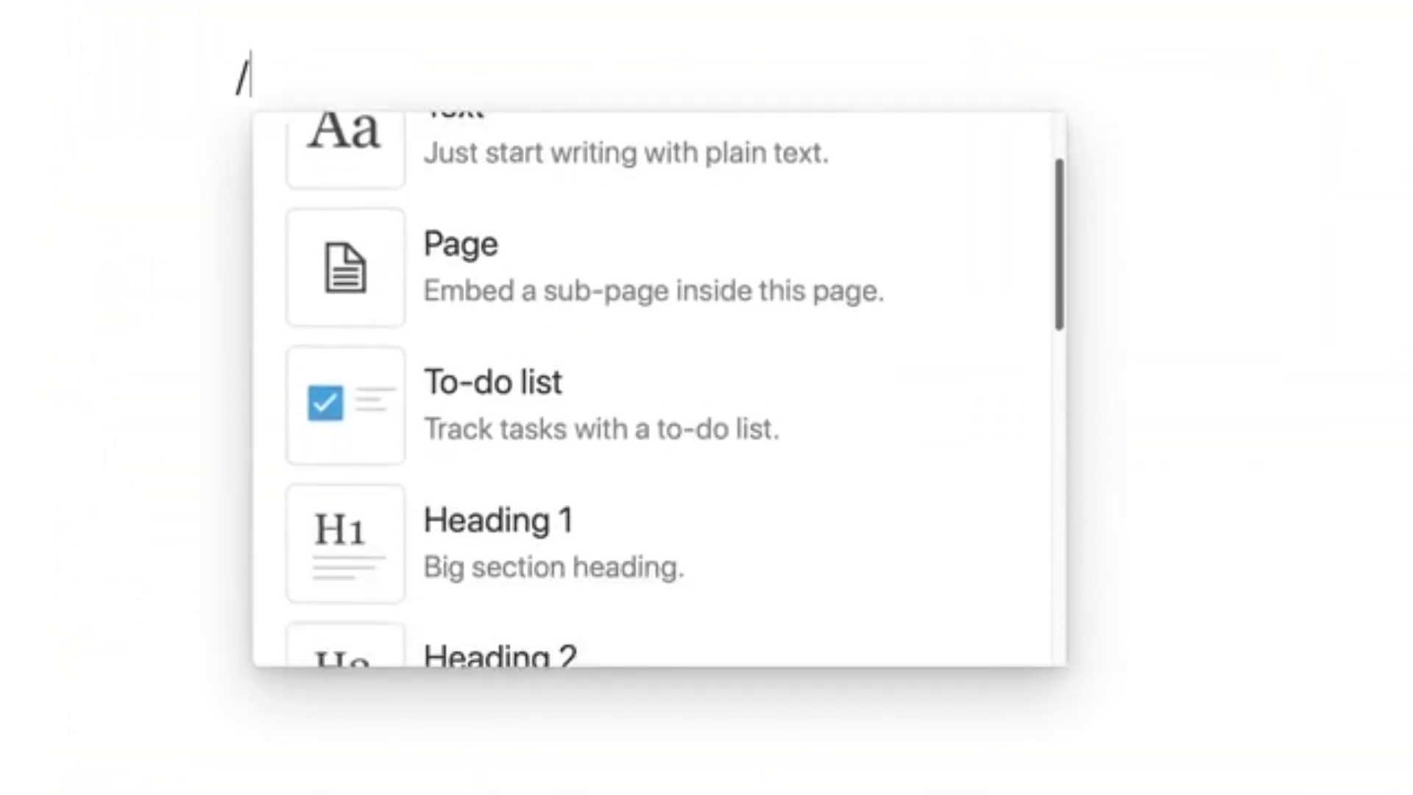
scroll(659, 390, "down", 10)
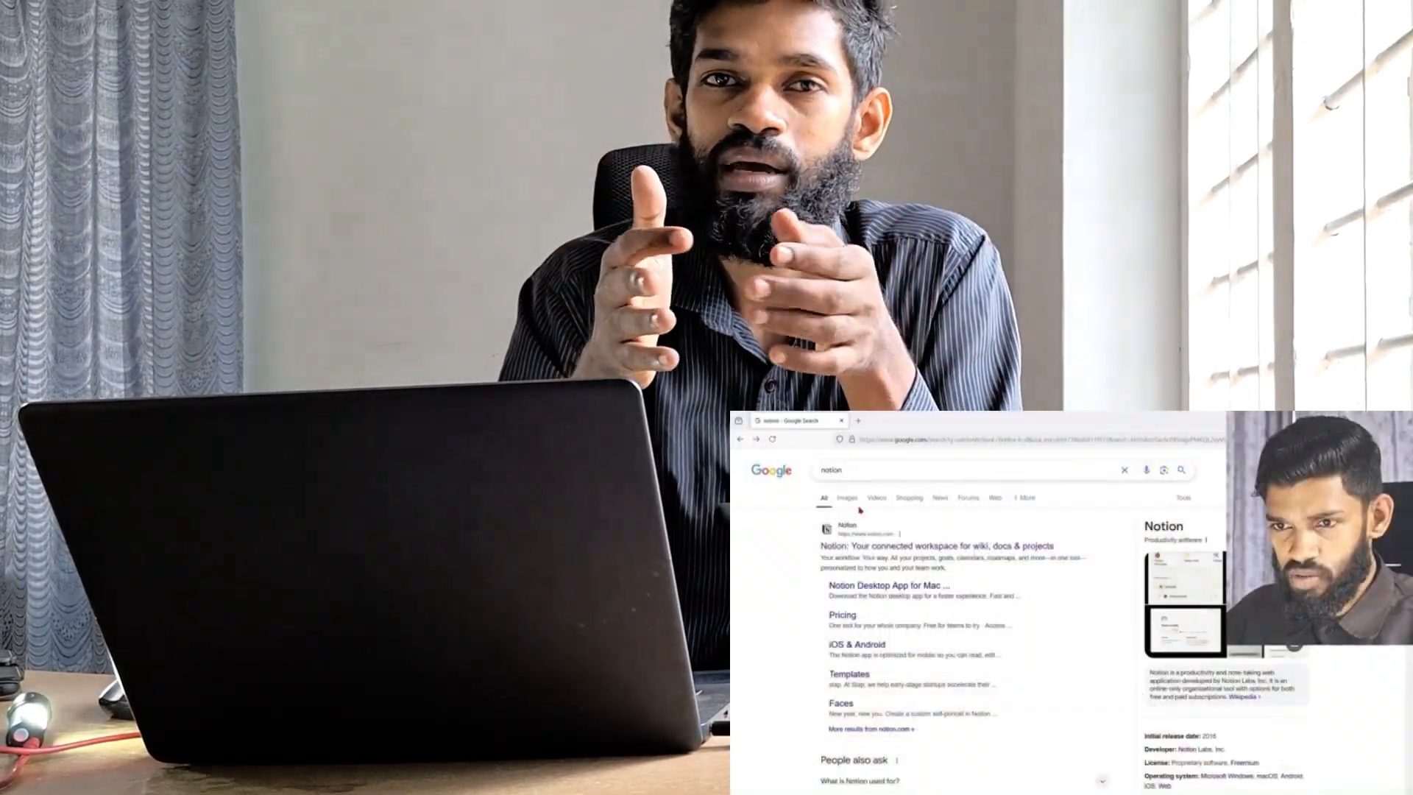
- Open the Notion website from the search results, dismiss the account sign-in prompt and go to the log-in page
left_click(867, 547)
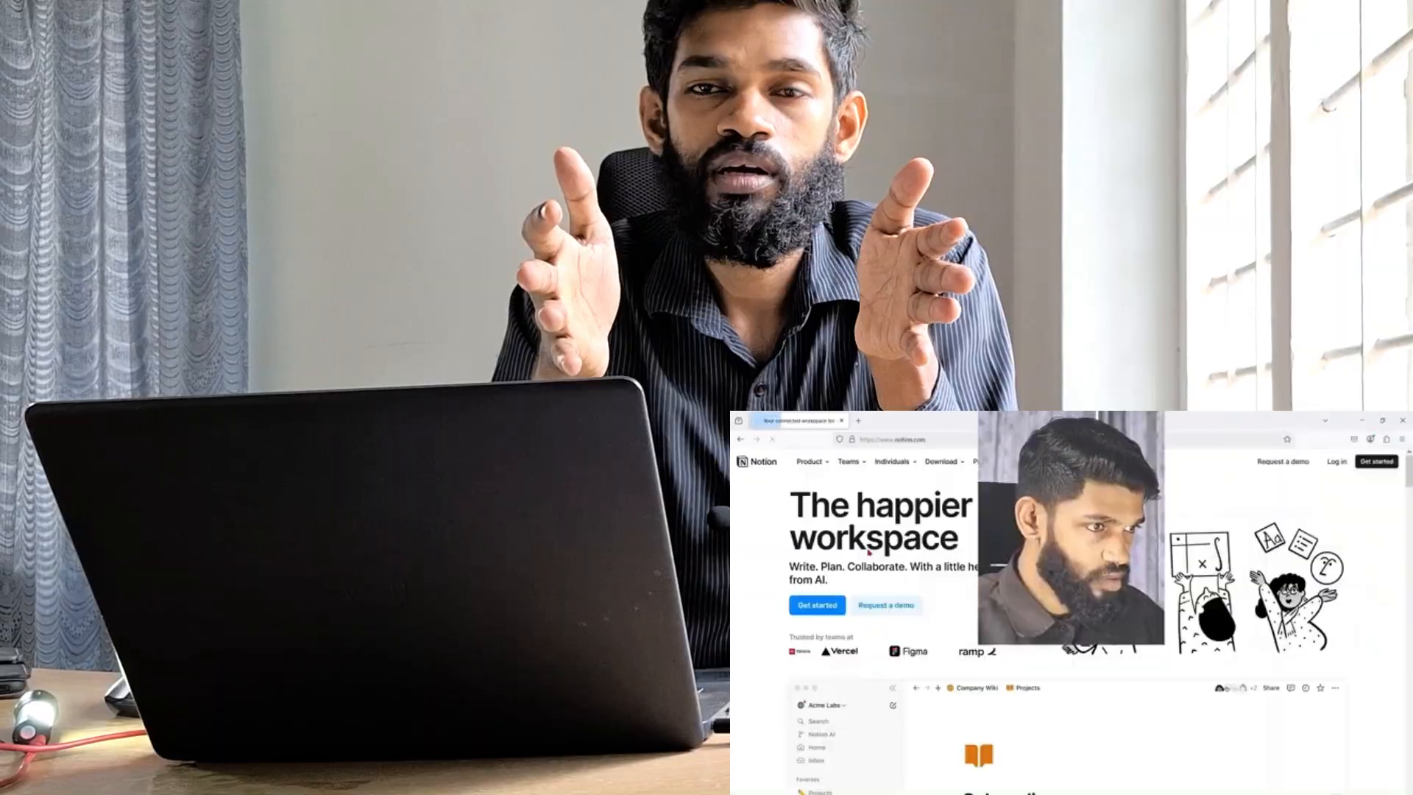
left_click(1389, 485)
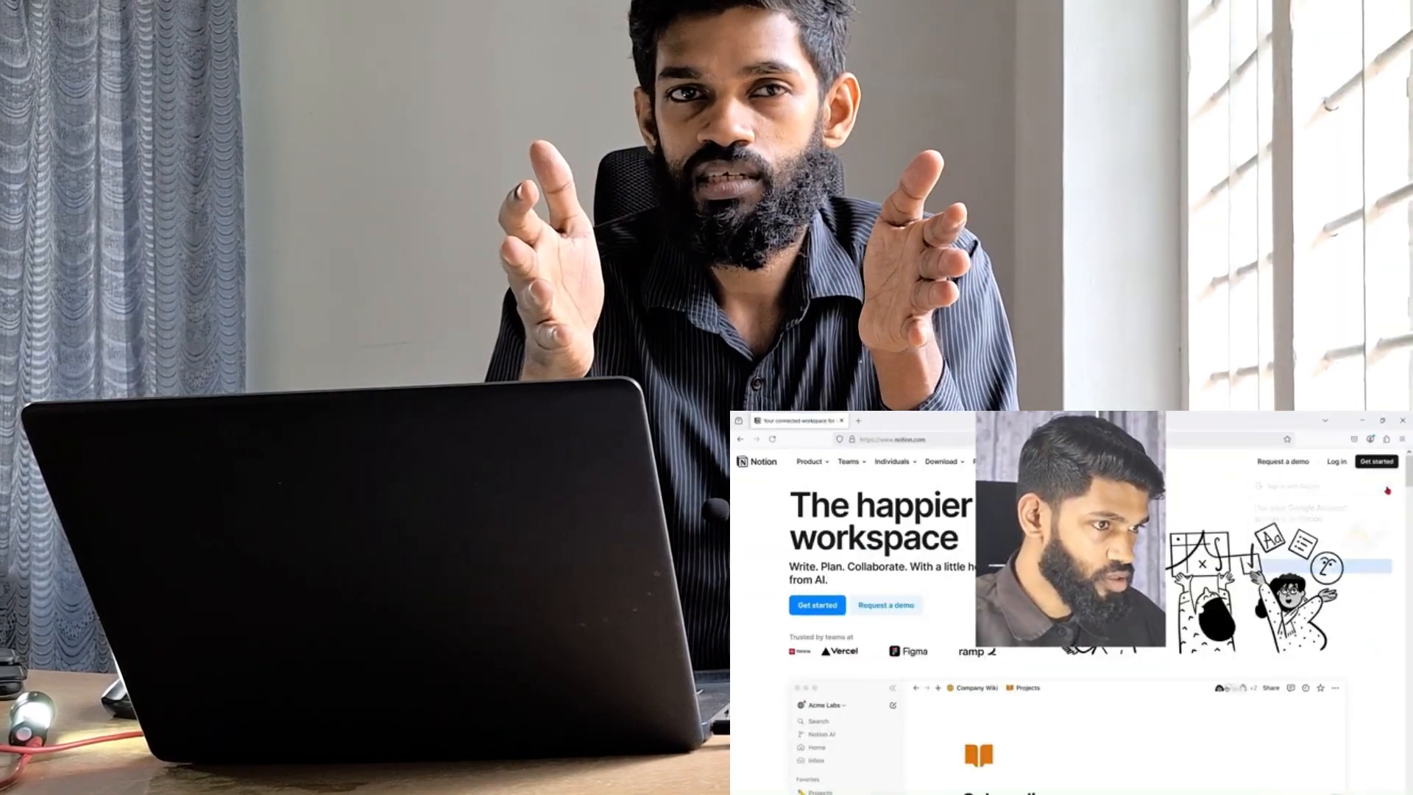
left_click(1334, 464)
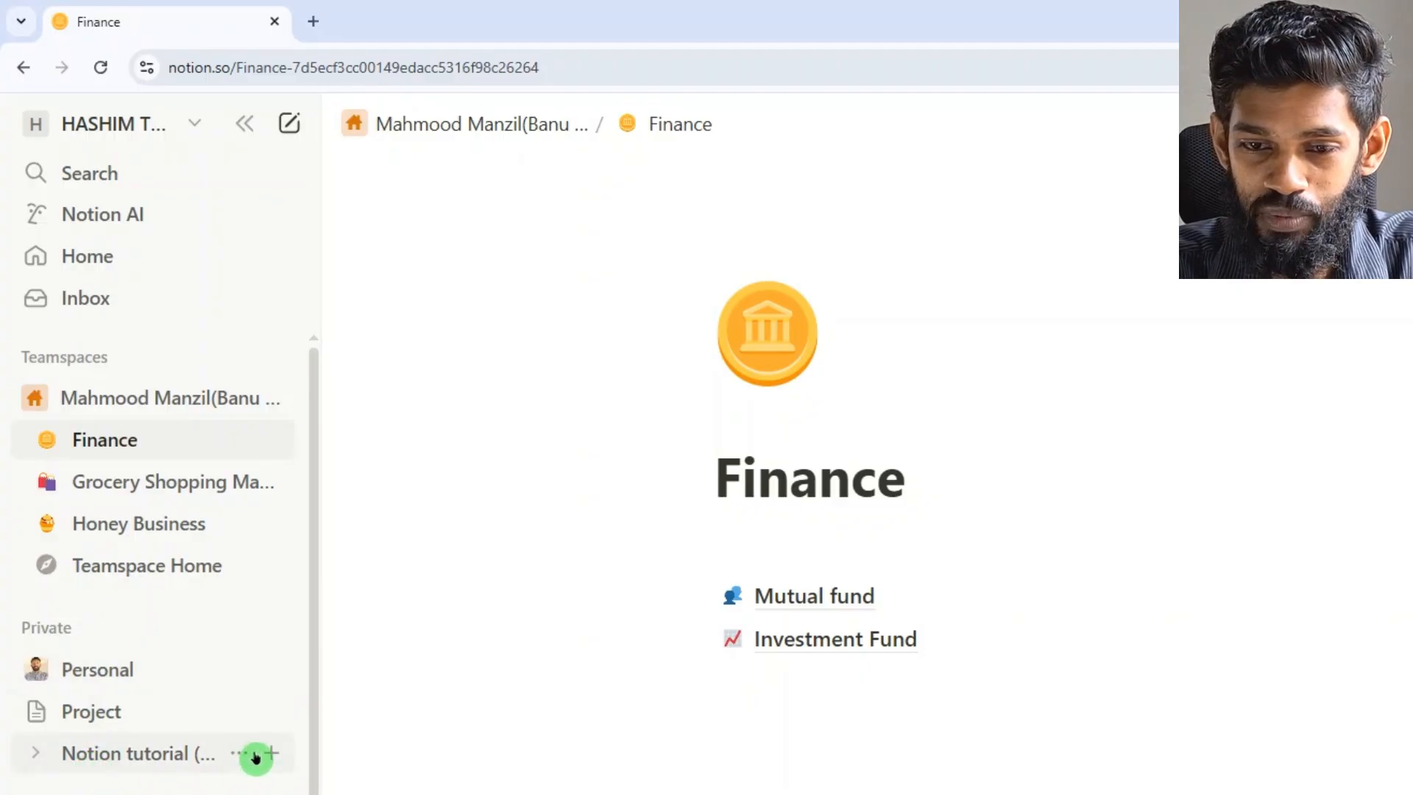
- Expand the private Personal page and its Task List sub-page, and open Task List
left_click(37, 671)
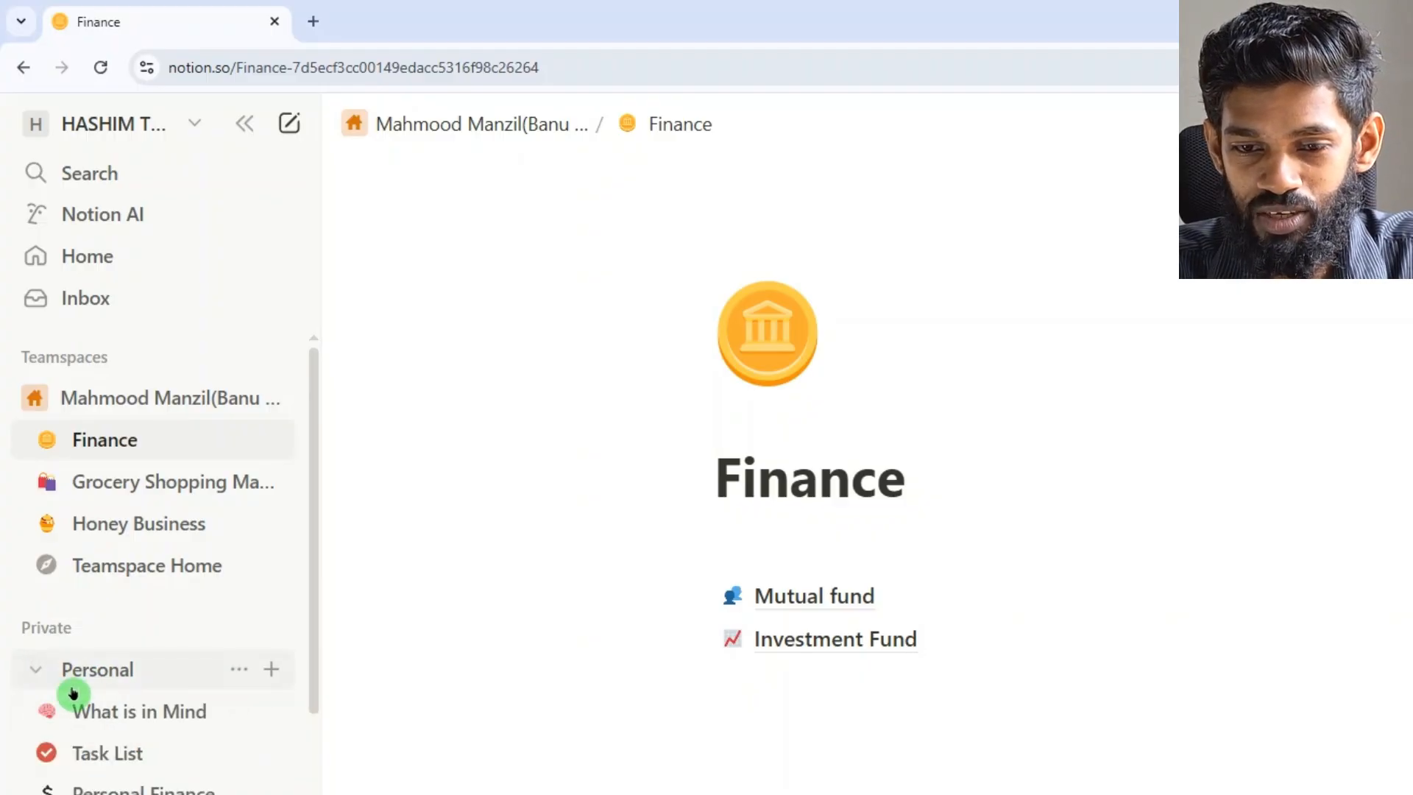
scroll(114, 719, "down", 1)
scroll(116, 720, "down", 1)
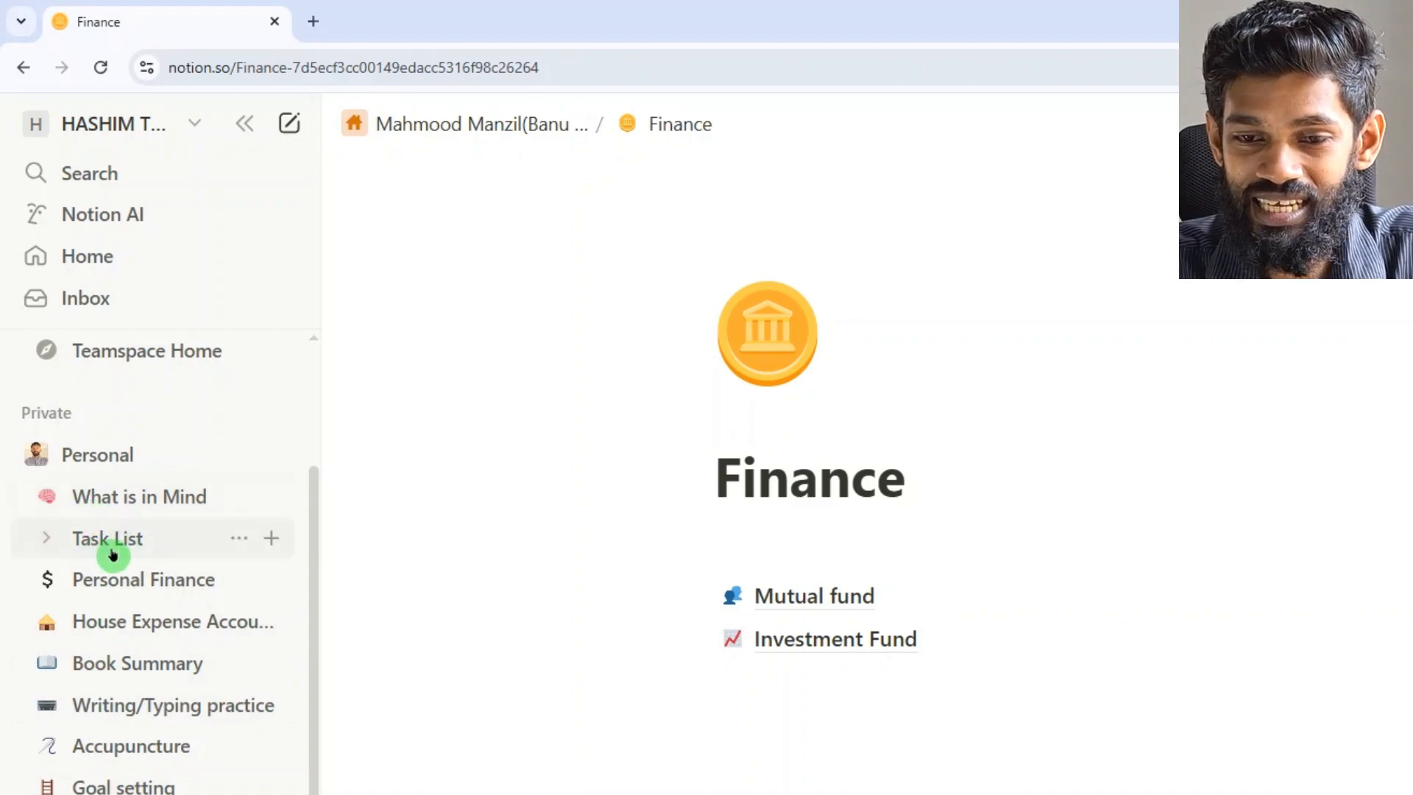
left_click(46, 546)
scroll(48, 550, "down", 1)
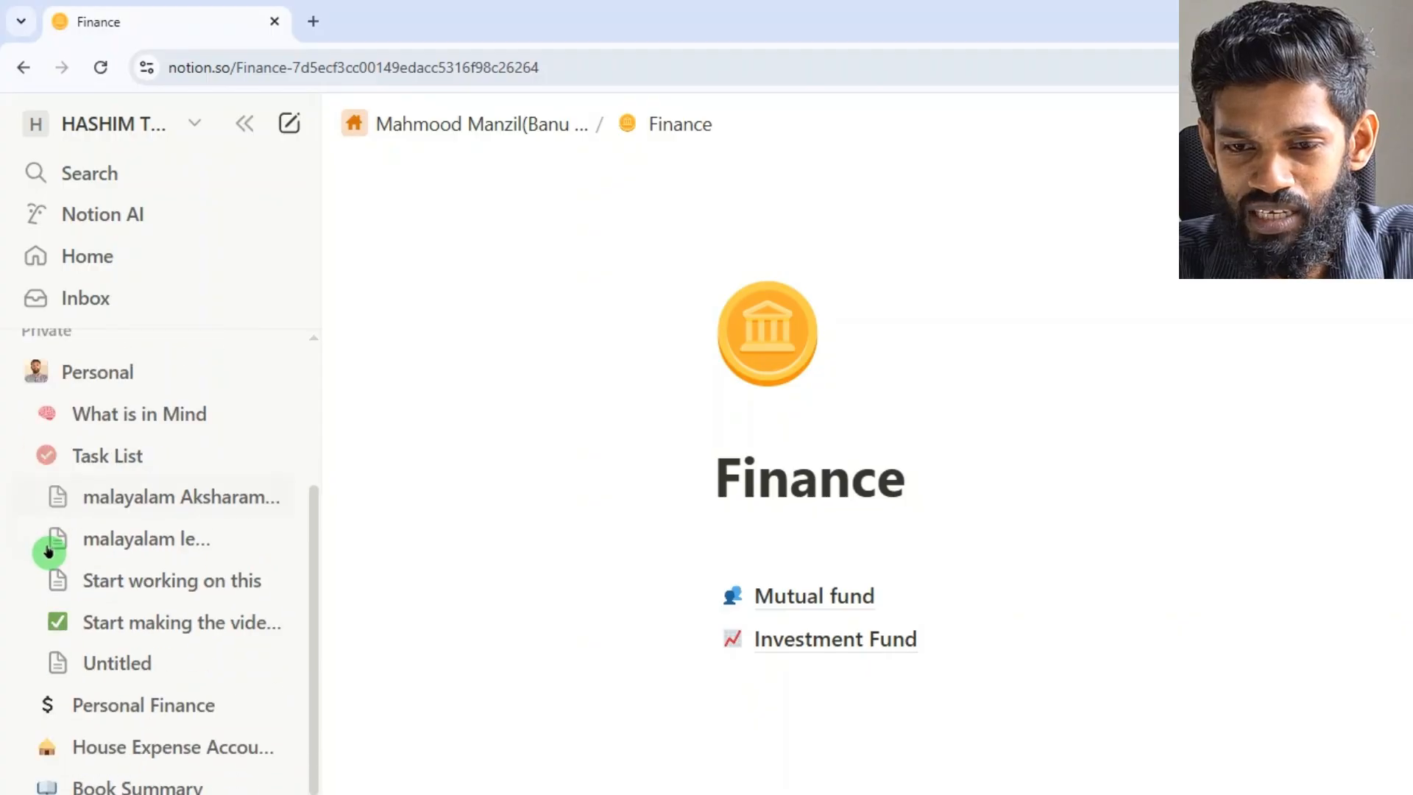
left_click(107, 439)
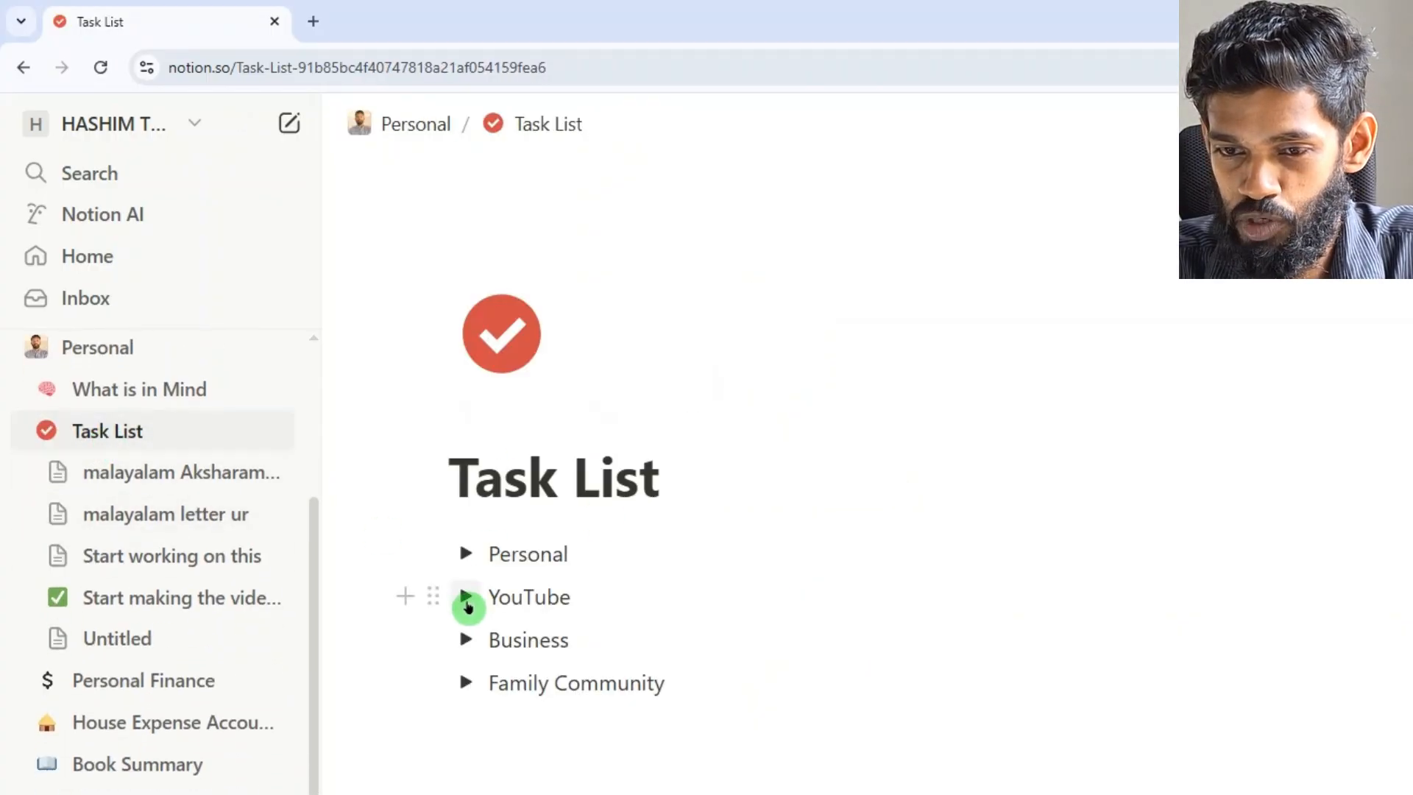
- Expand the YouTube and Rare skill share toggles in the task list and review the nested tasks
left_click(467, 599)
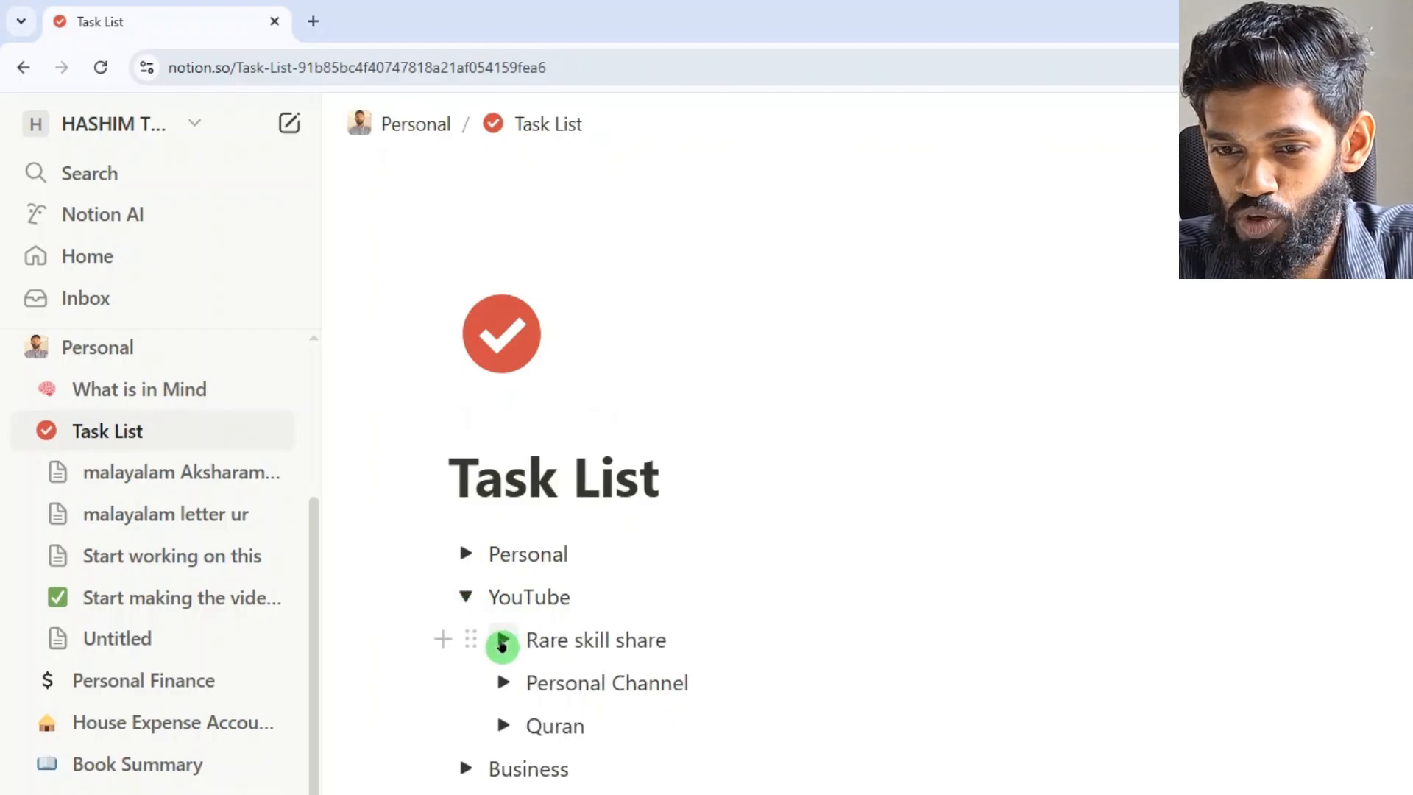
left_click(503, 643)
scroll(505, 420, "down", 3)
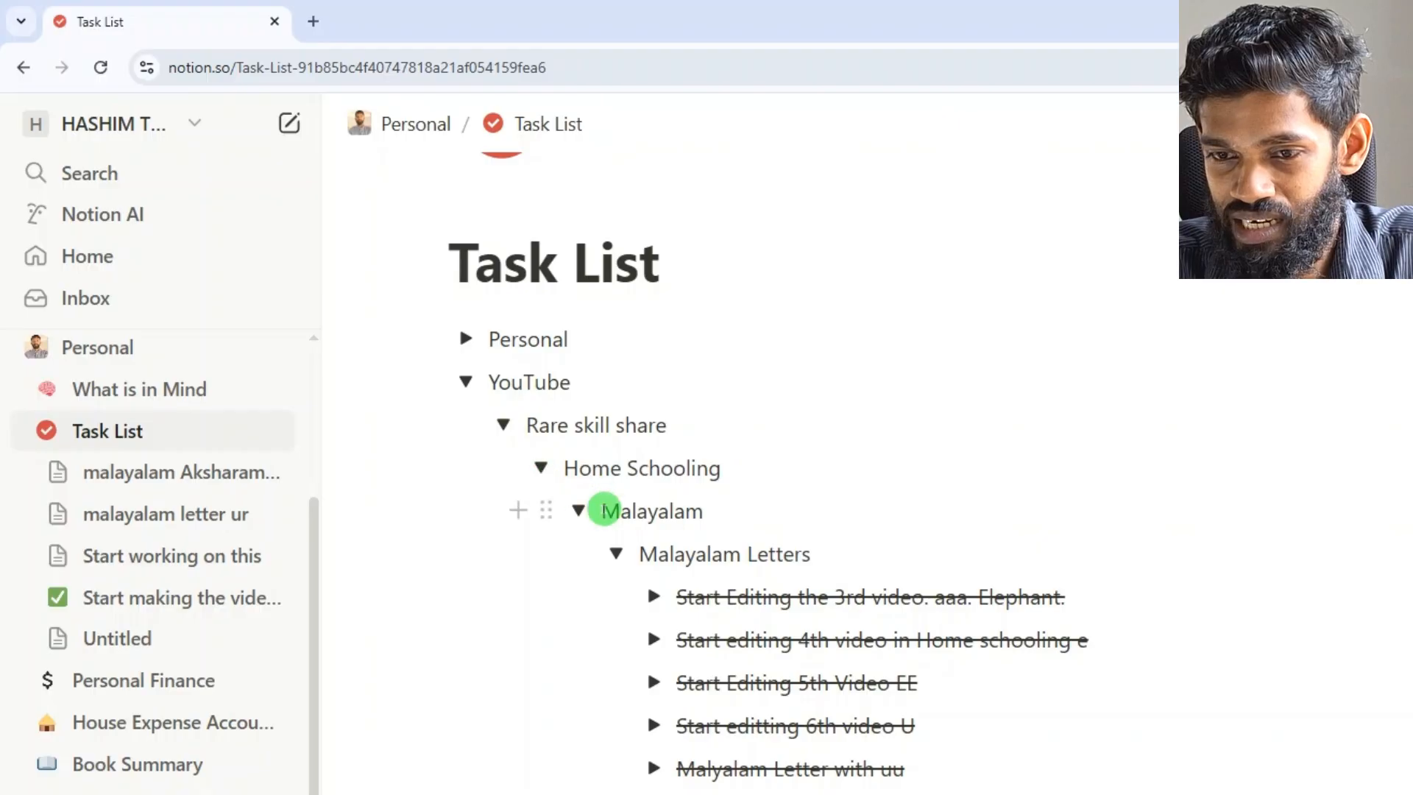
scroll(660, 548, "down", 4)
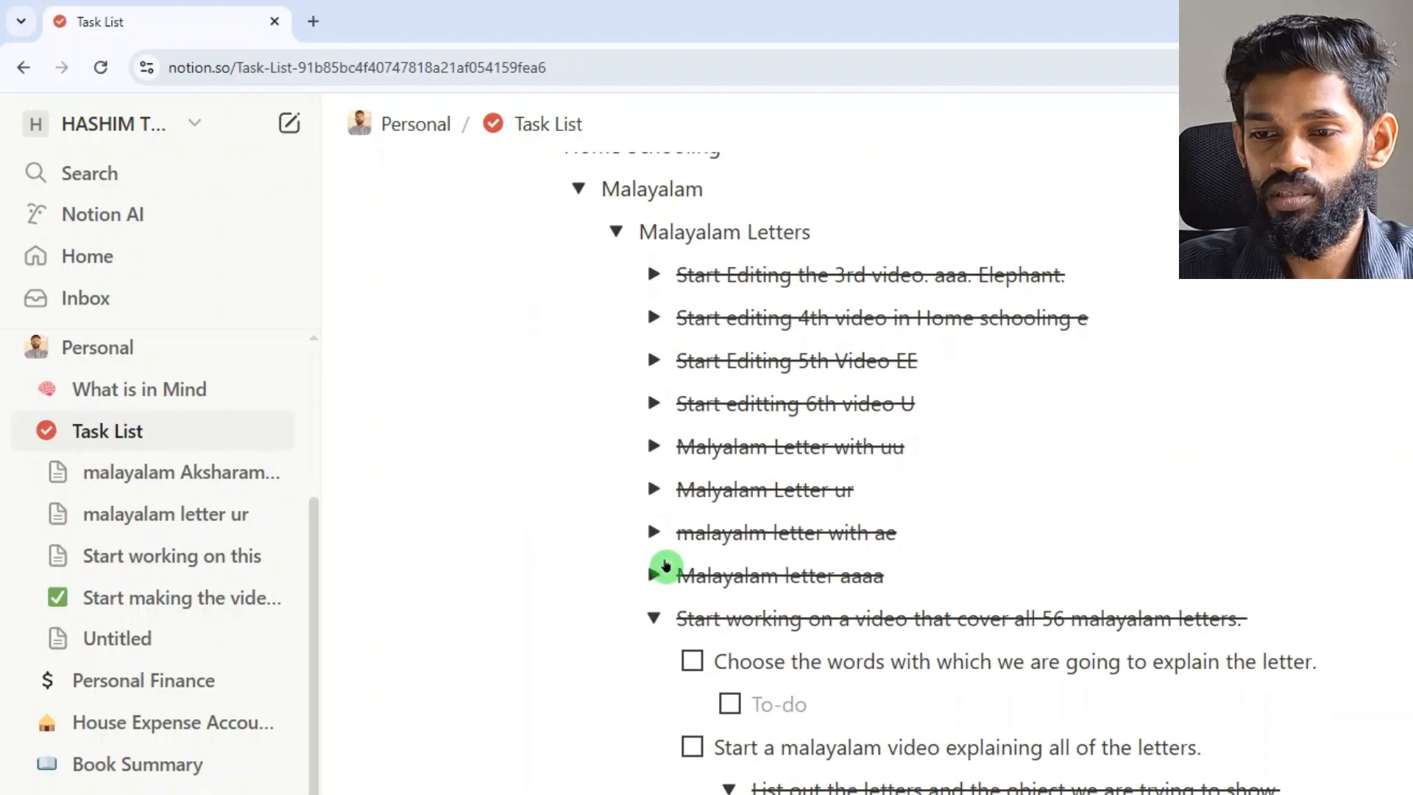
scroll(915, 464, "down", 3)
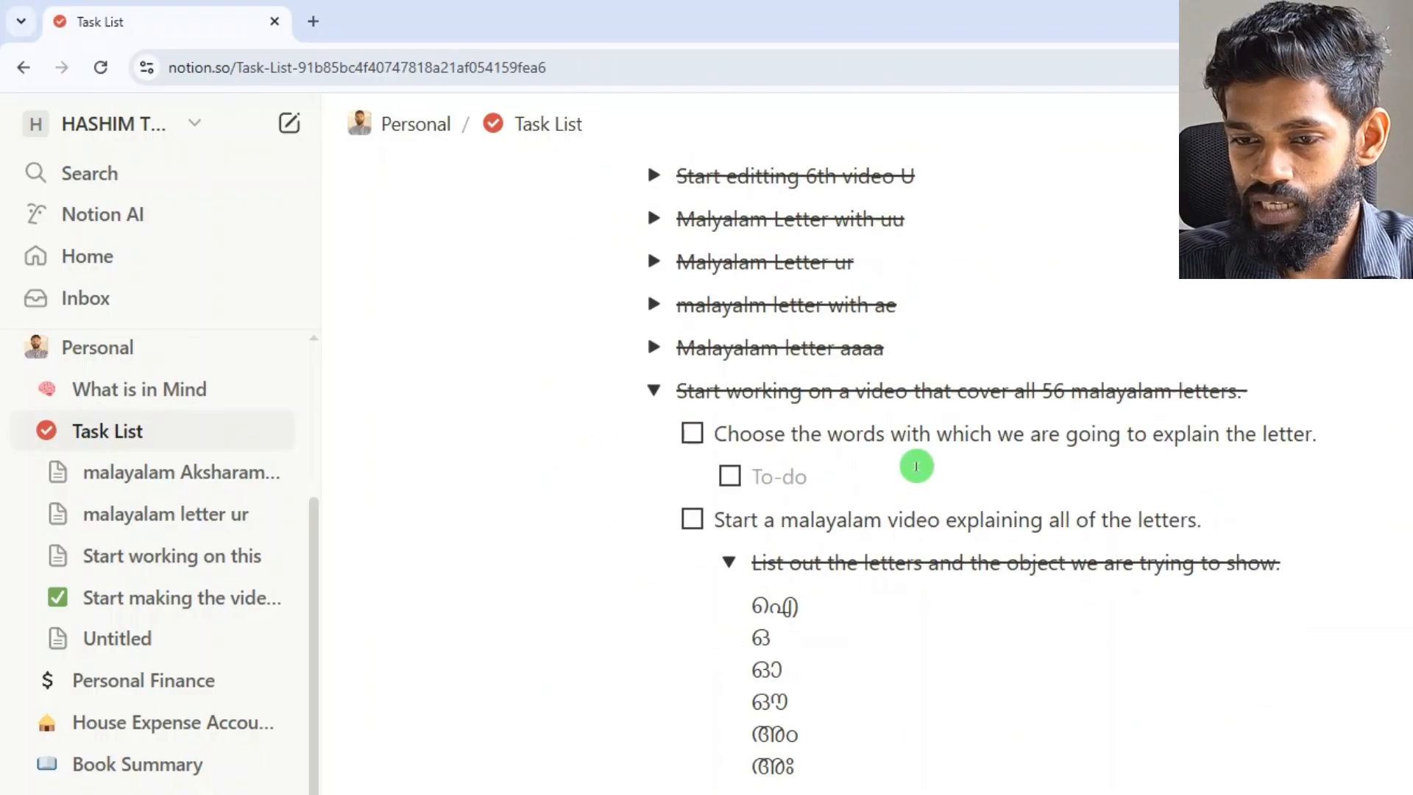
scroll(990, 545, "up", 7)
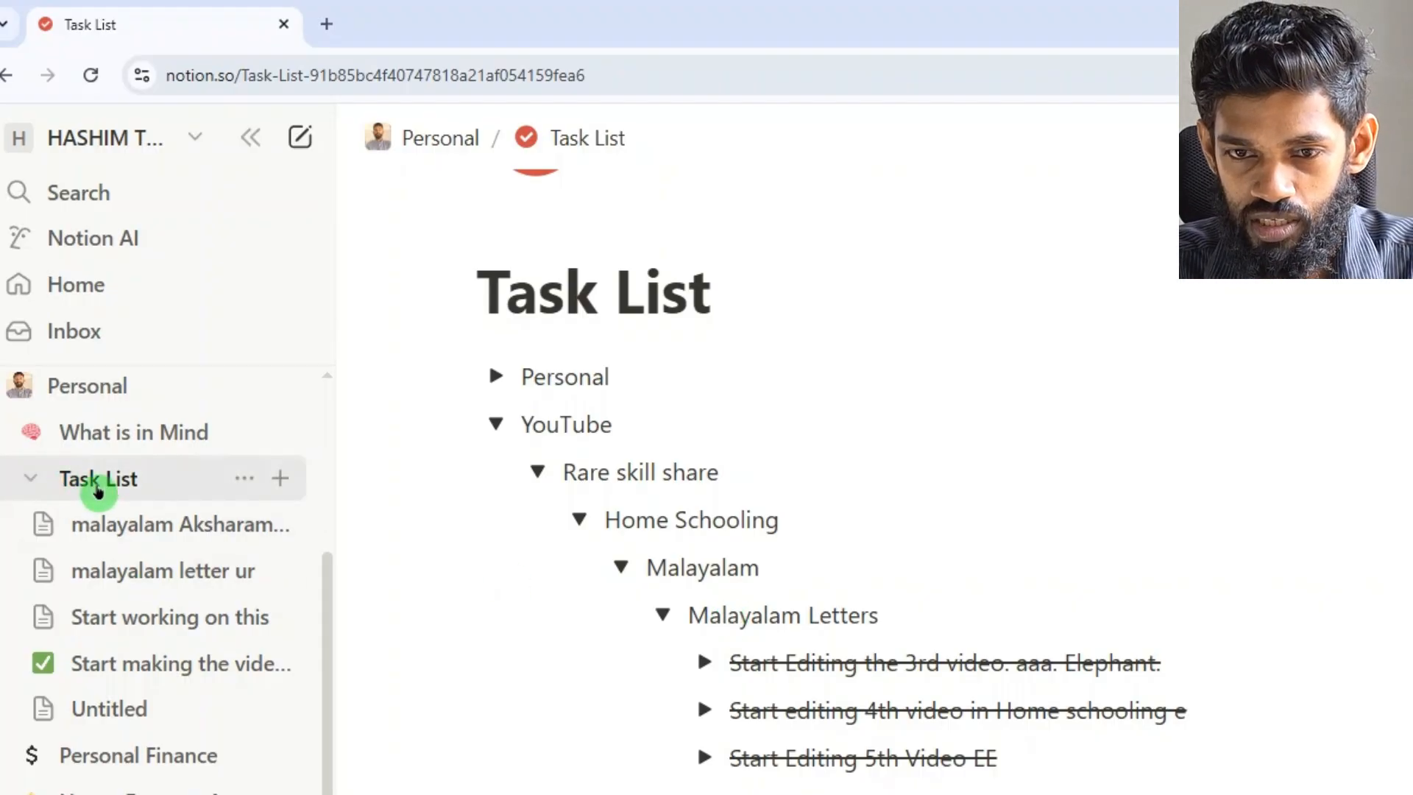
- Collapse the Task List sub-pages and open the Foundation table in House Expense Accounting
left_click(32, 484)
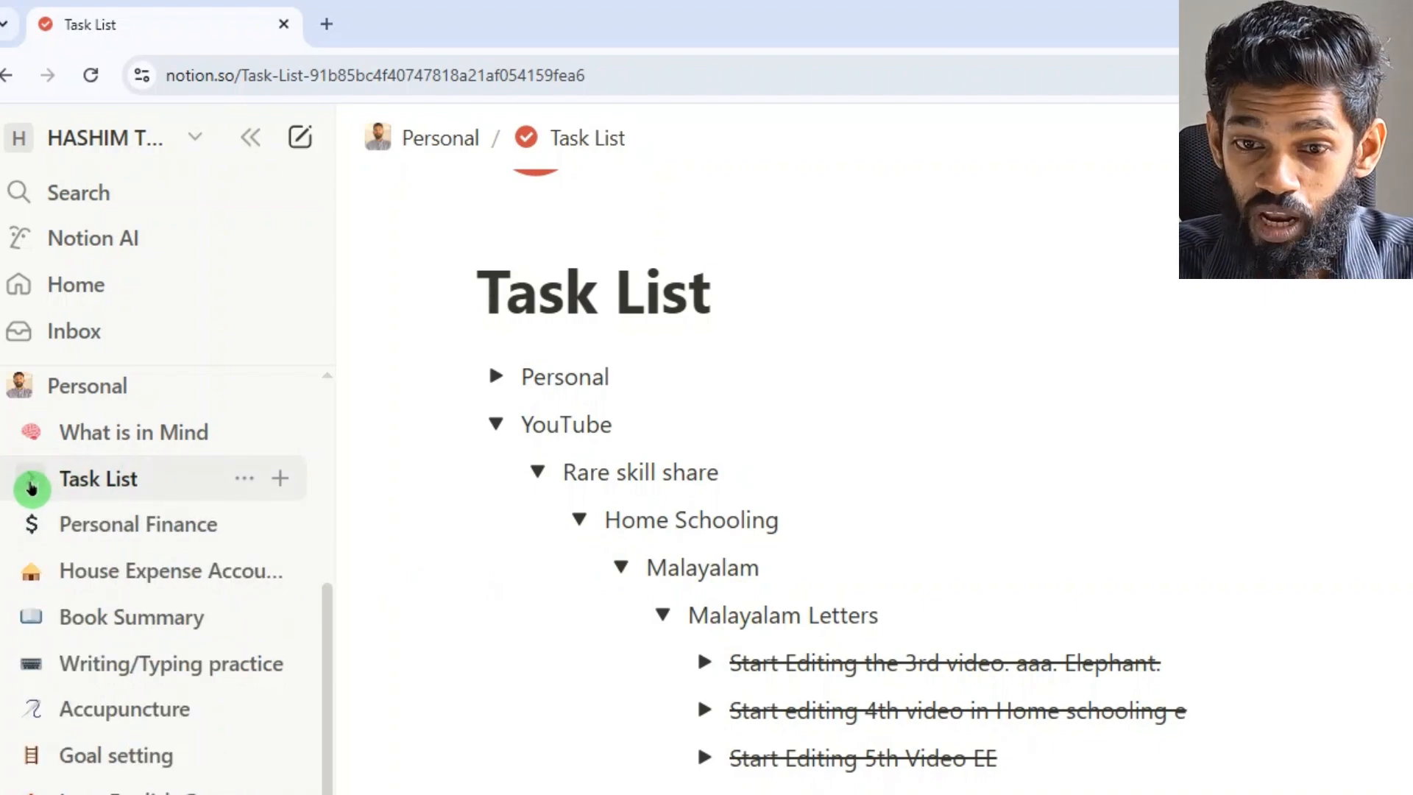
left_click(140, 574)
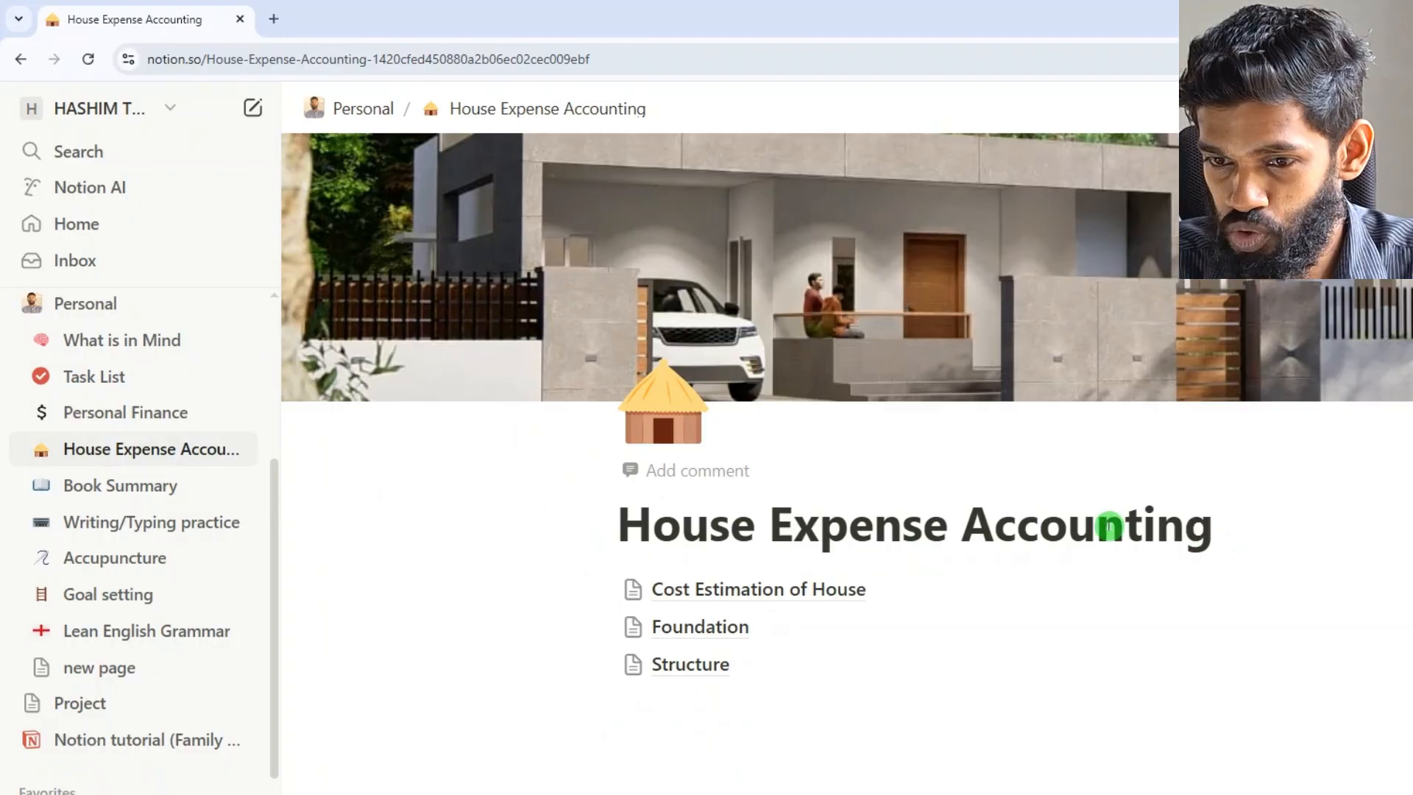
mouse_move(677, 632)
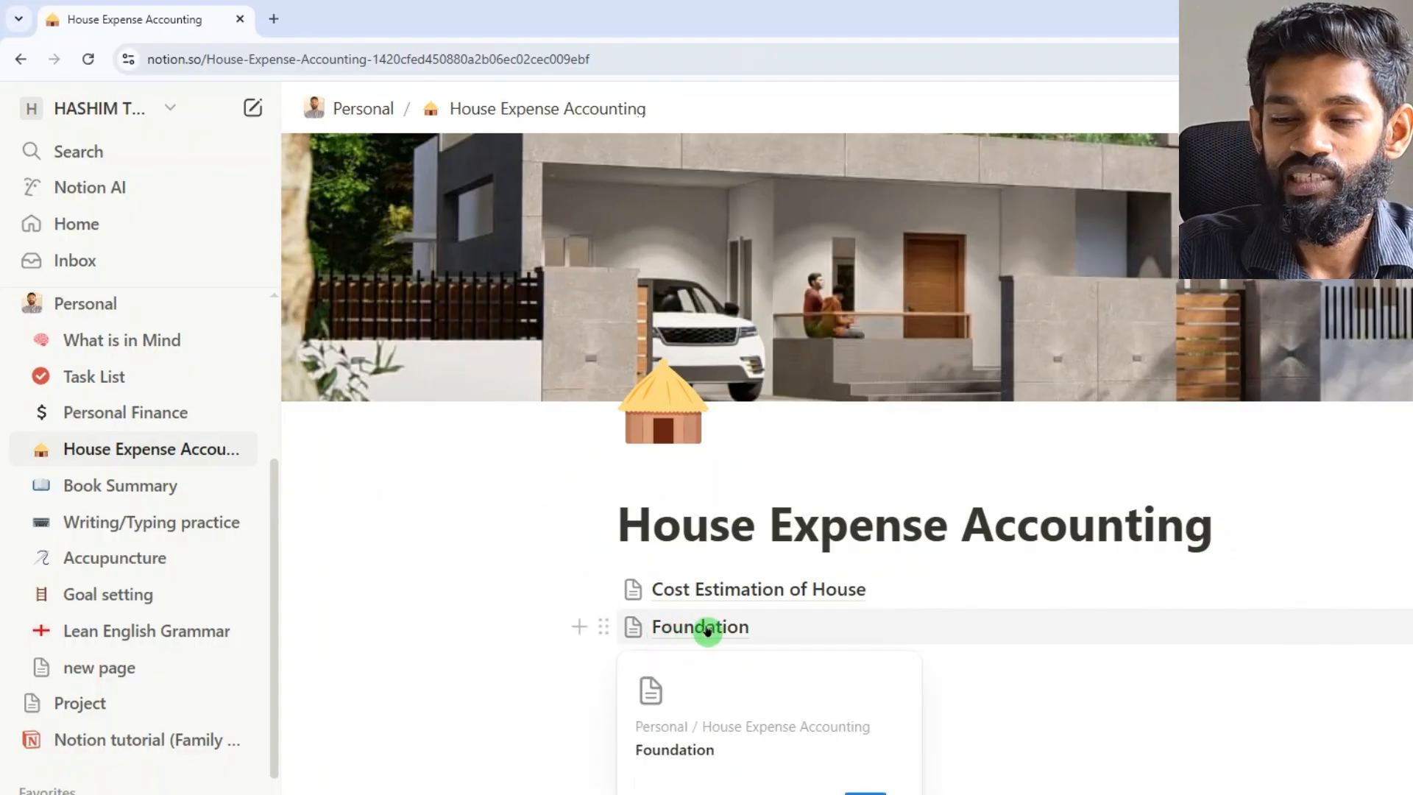
left_click(707, 630)
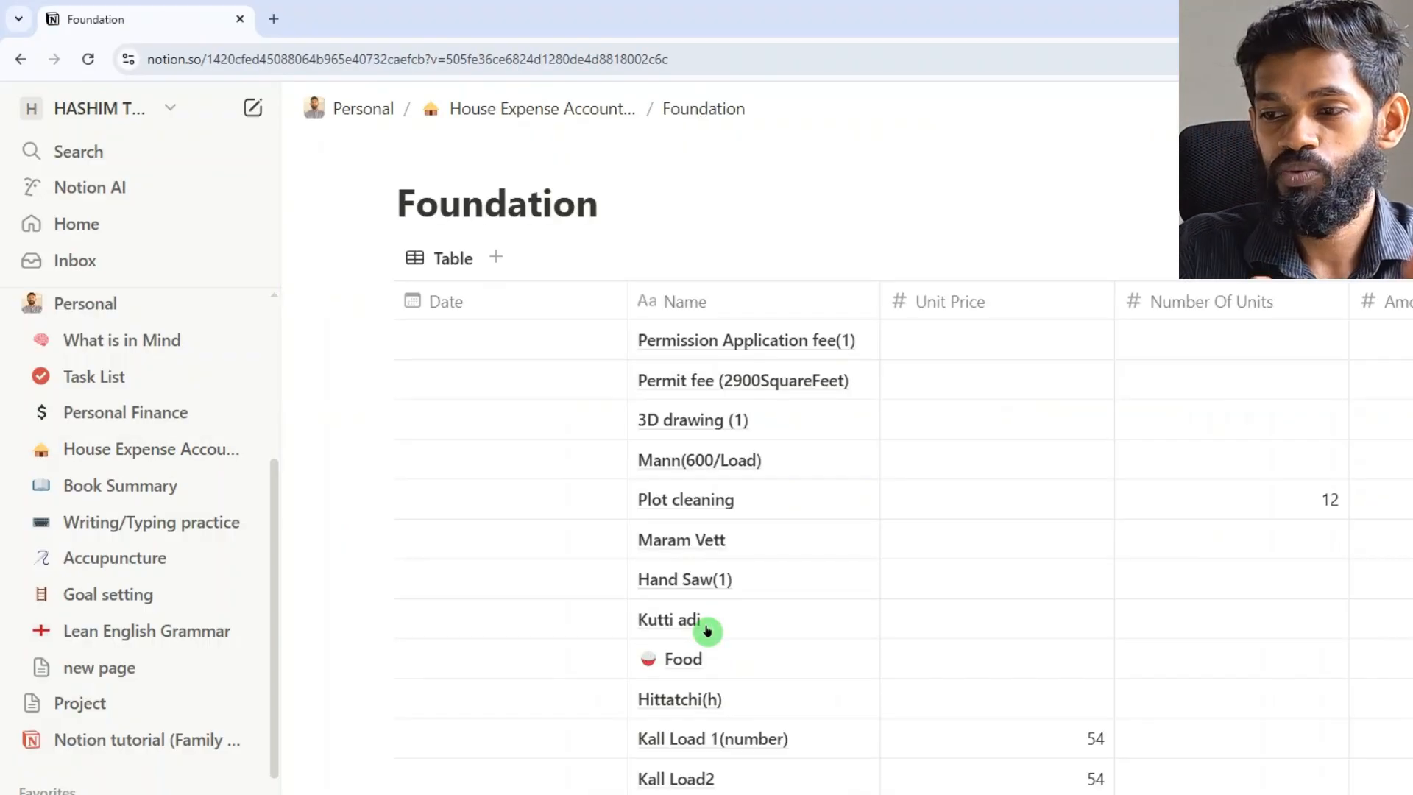
- Examine the dated expense entries in the Foundation table from start to end and return to its beginning
scroll(940, 431, "down", 10)
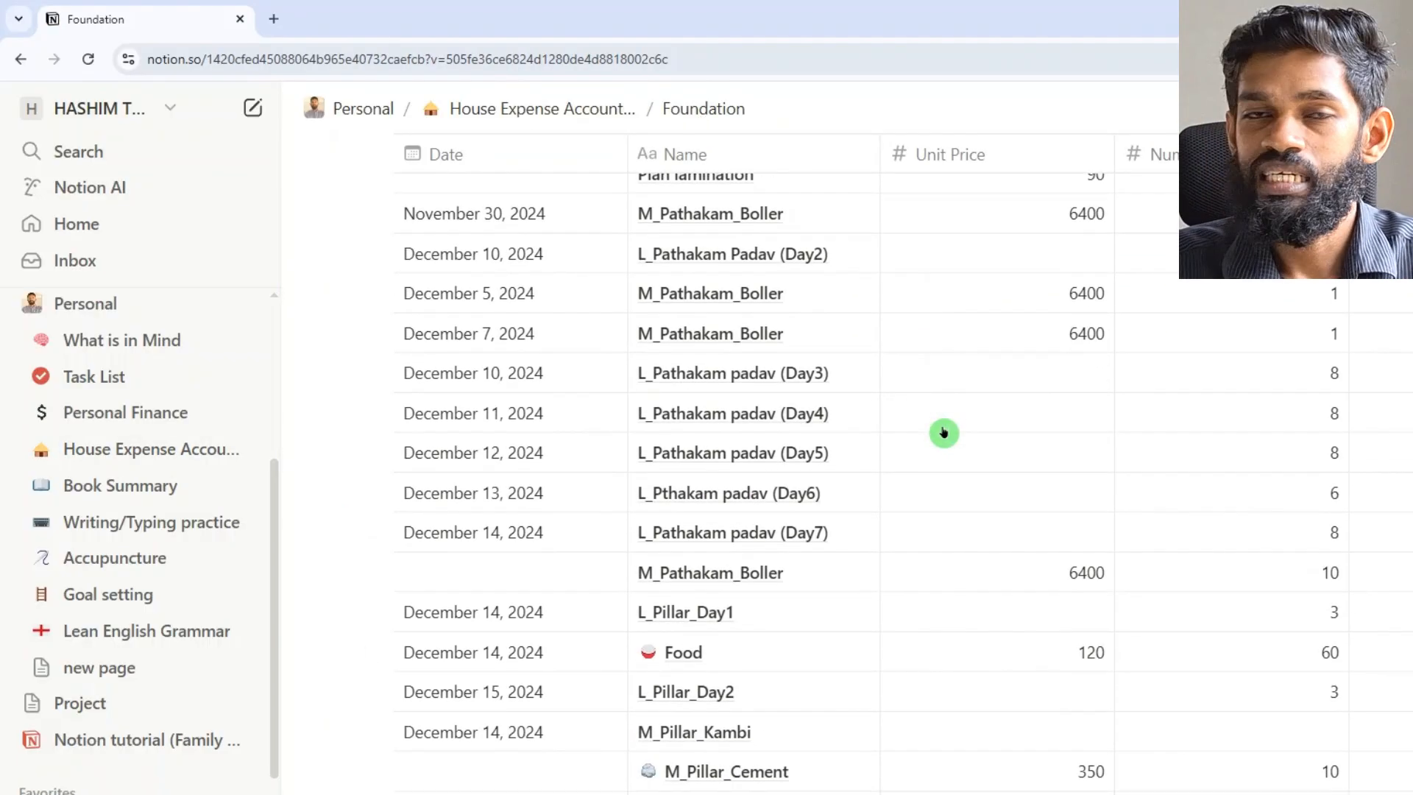
scroll(1040, 378, "down", 2)
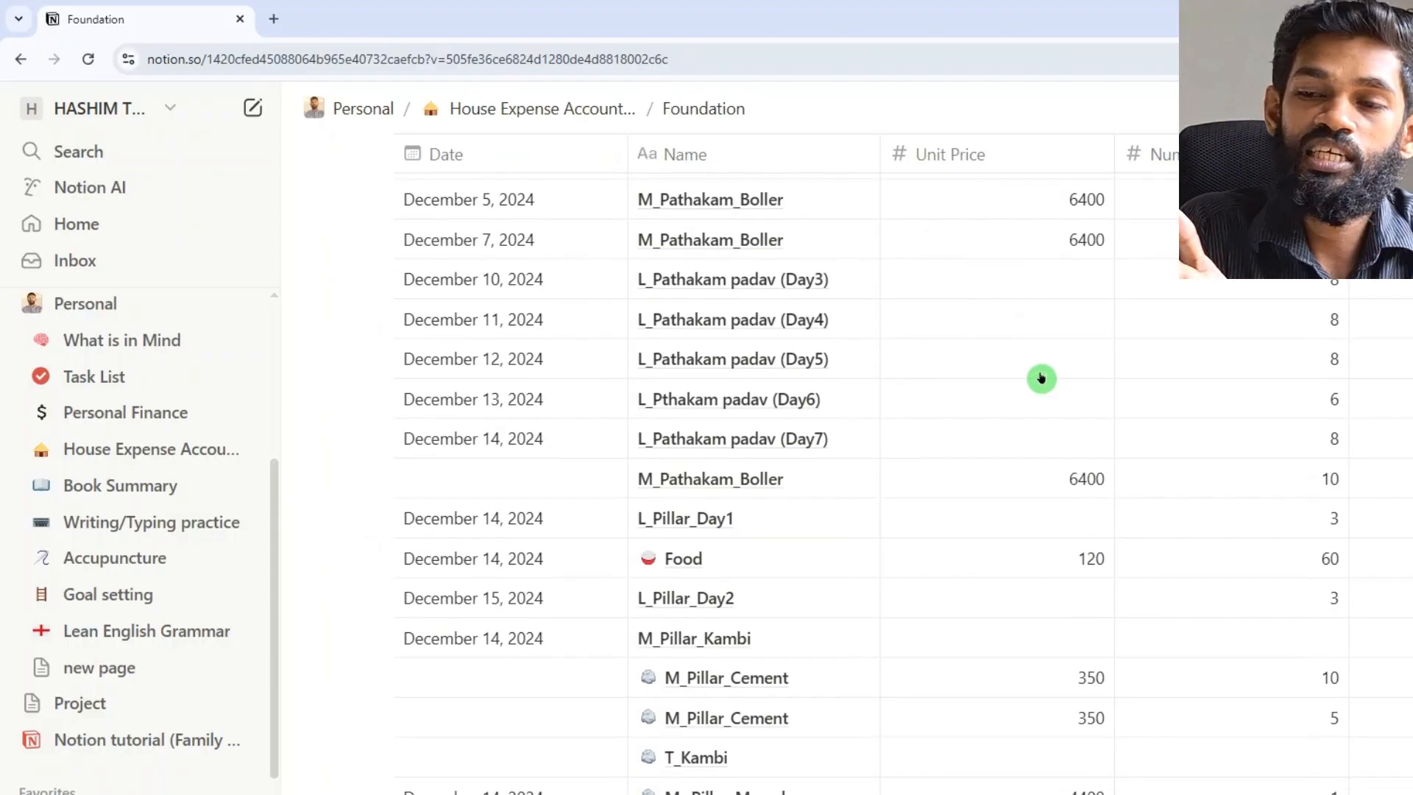
scroll(1041, 378, "down", 5)
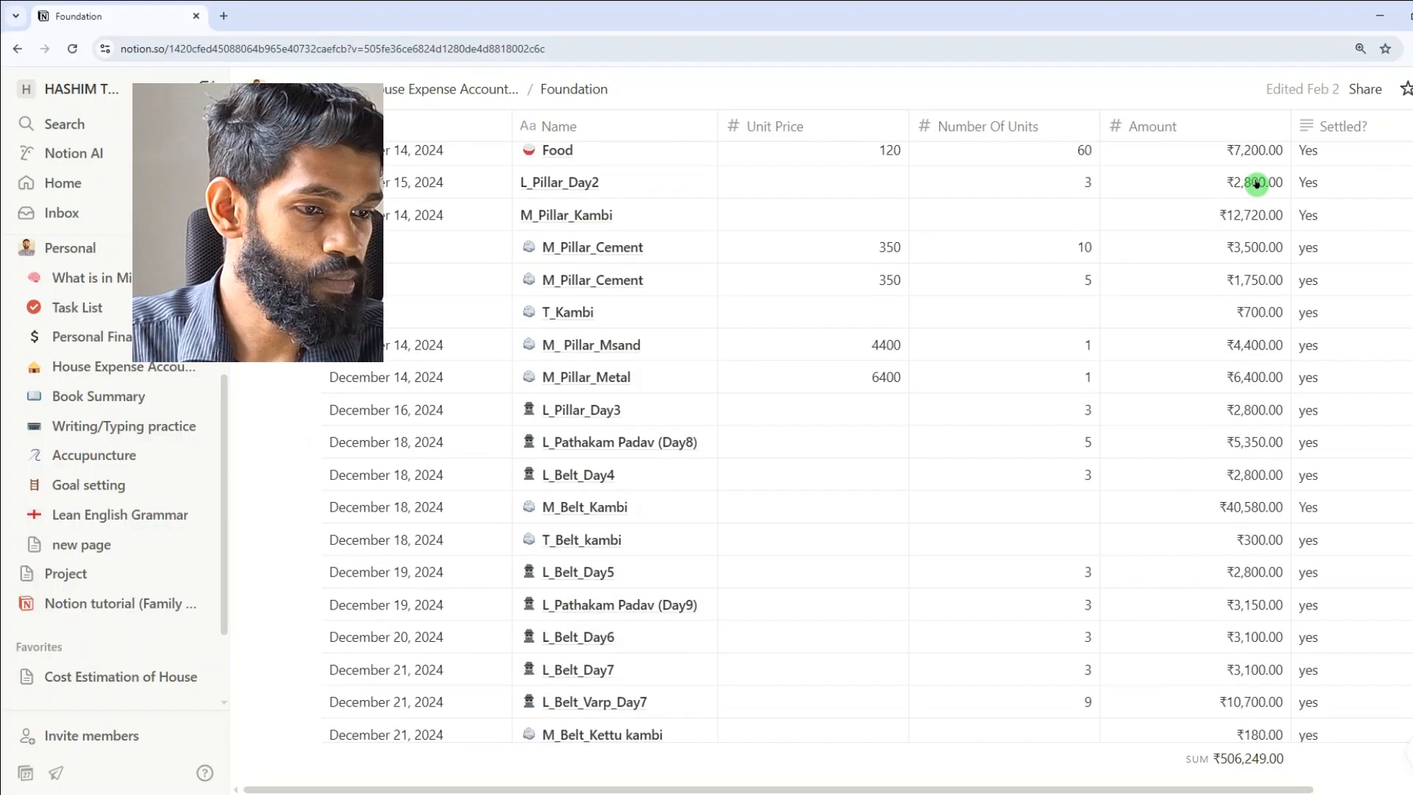
scroll(1256, 184, "down", 15)
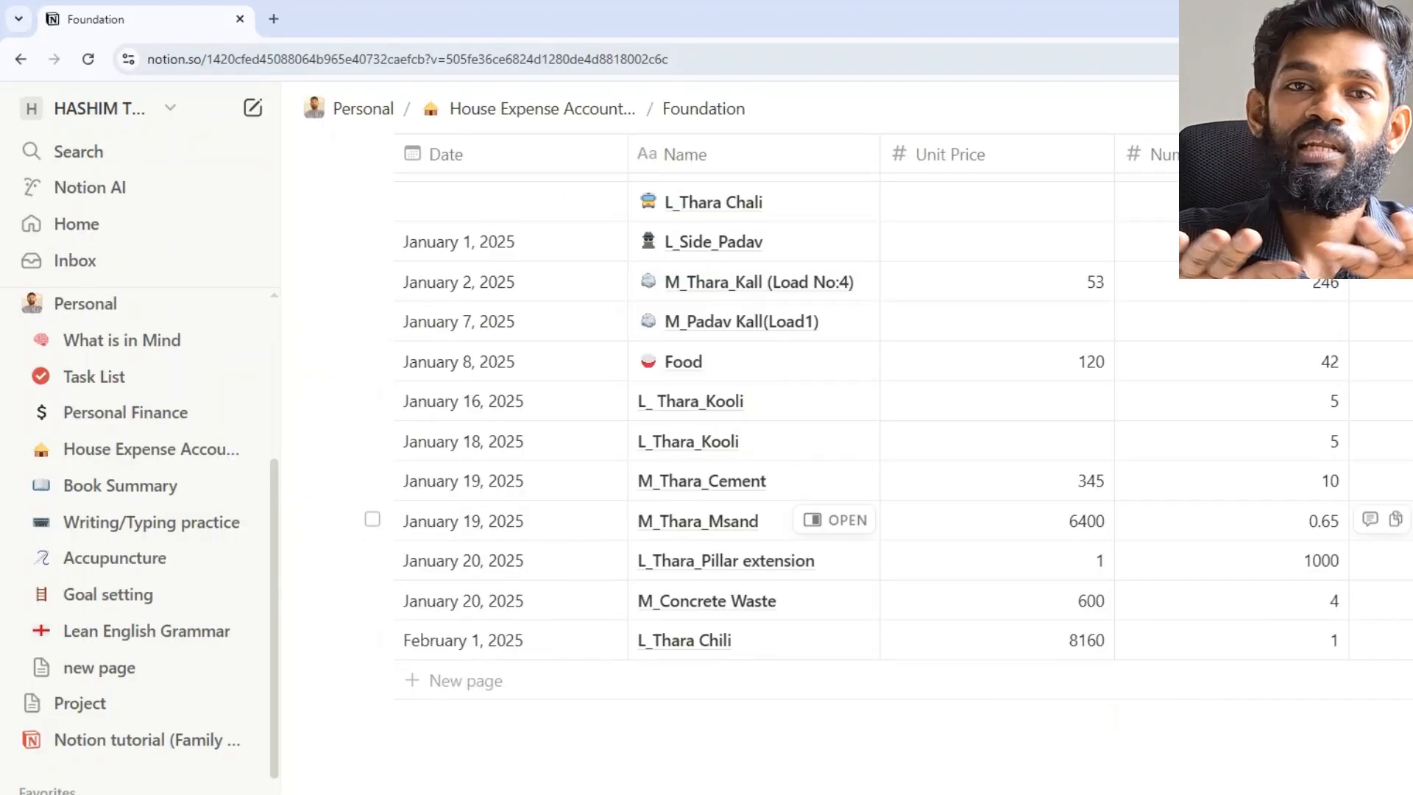
scroll(1129, 434, "up", 15)
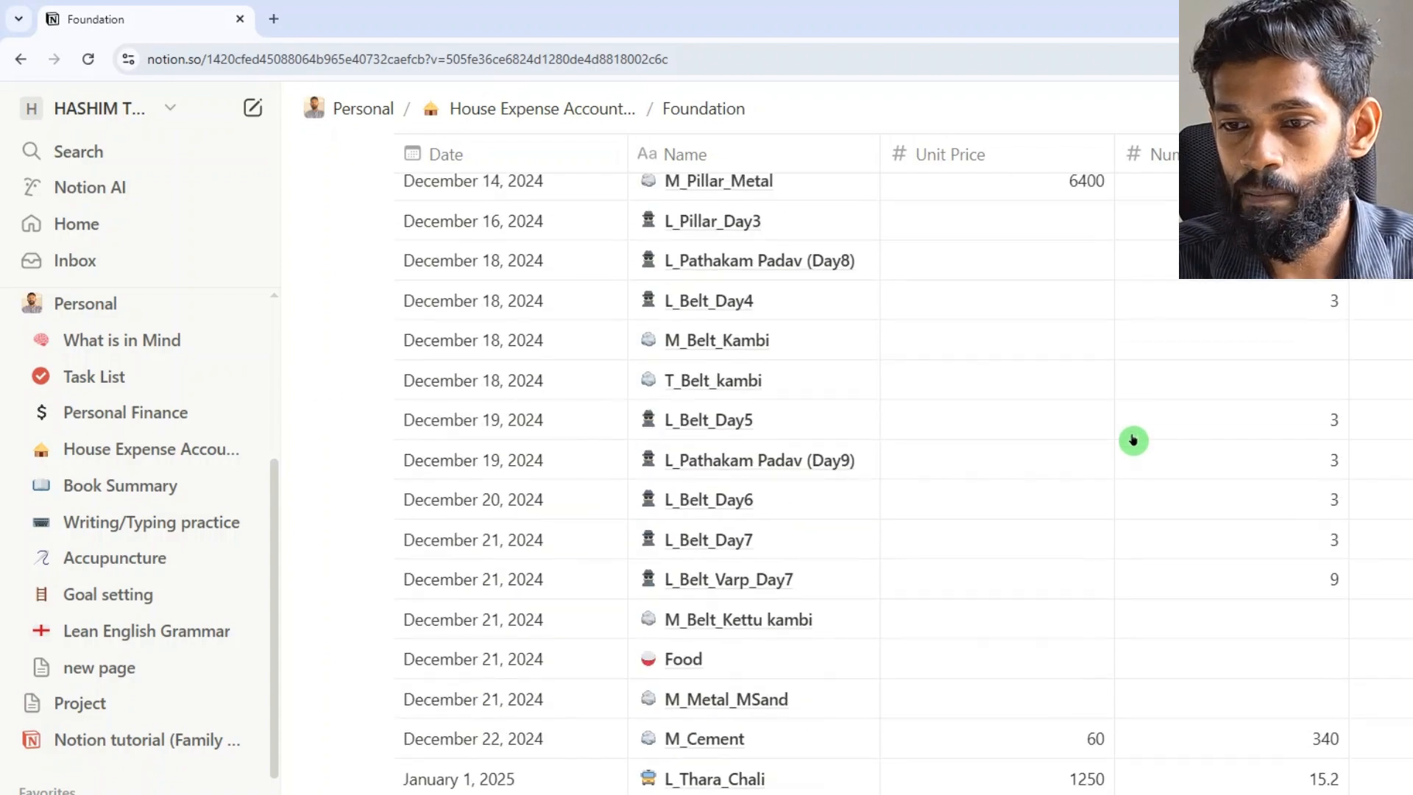
scroll(1135, 439, "up", 10)
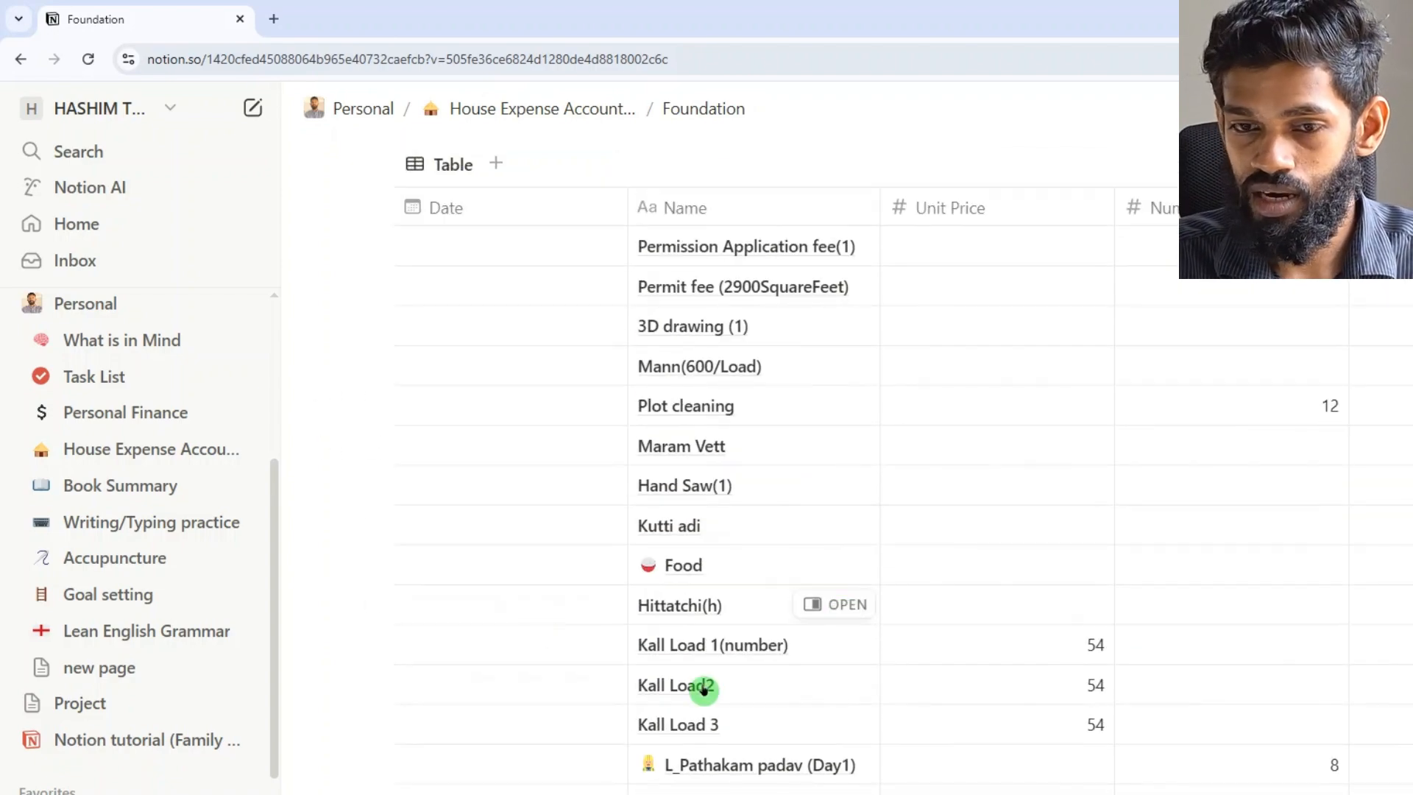
- Leave the Foundation table and view the Book Summary and Lean English Grammar pages
left_click(97, 447)
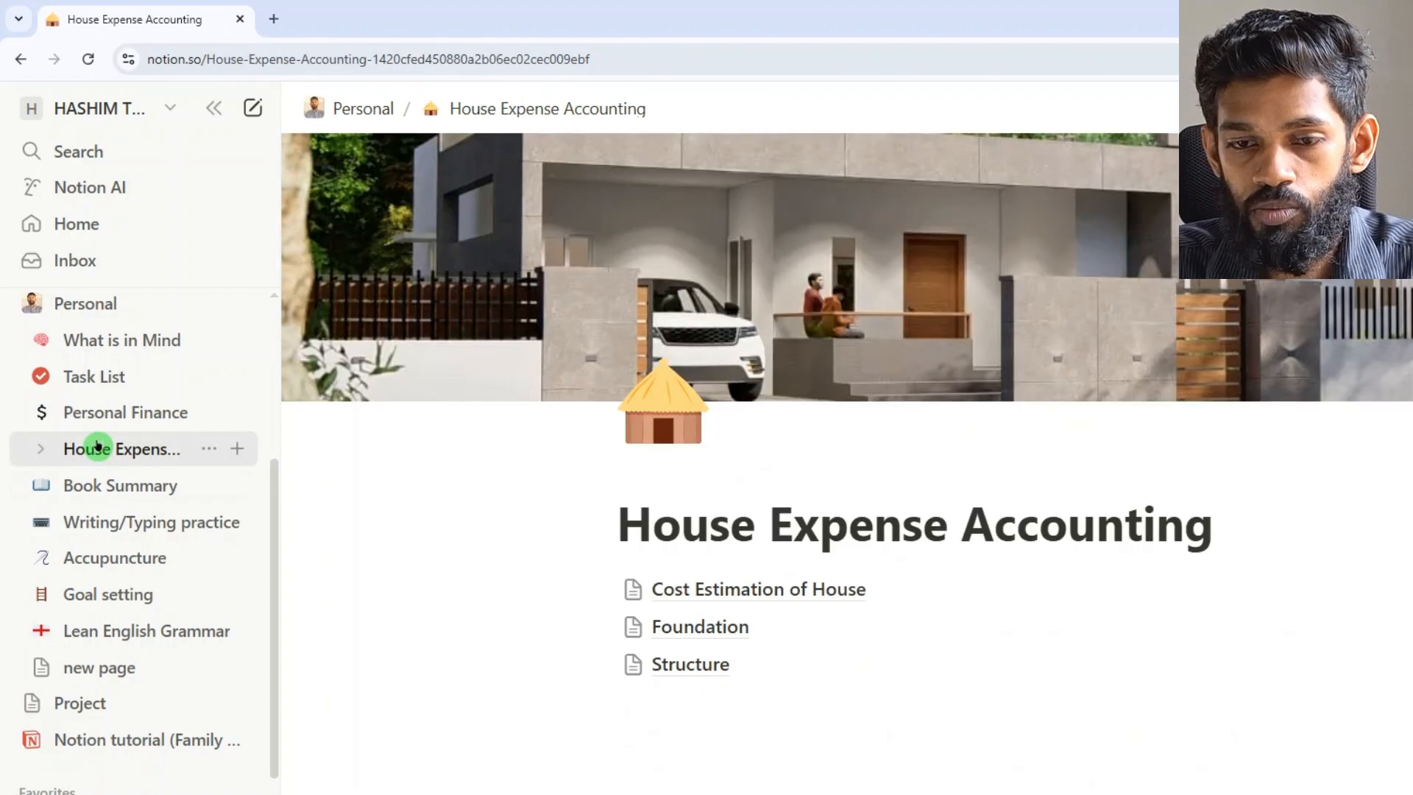
left_click(105, 490)
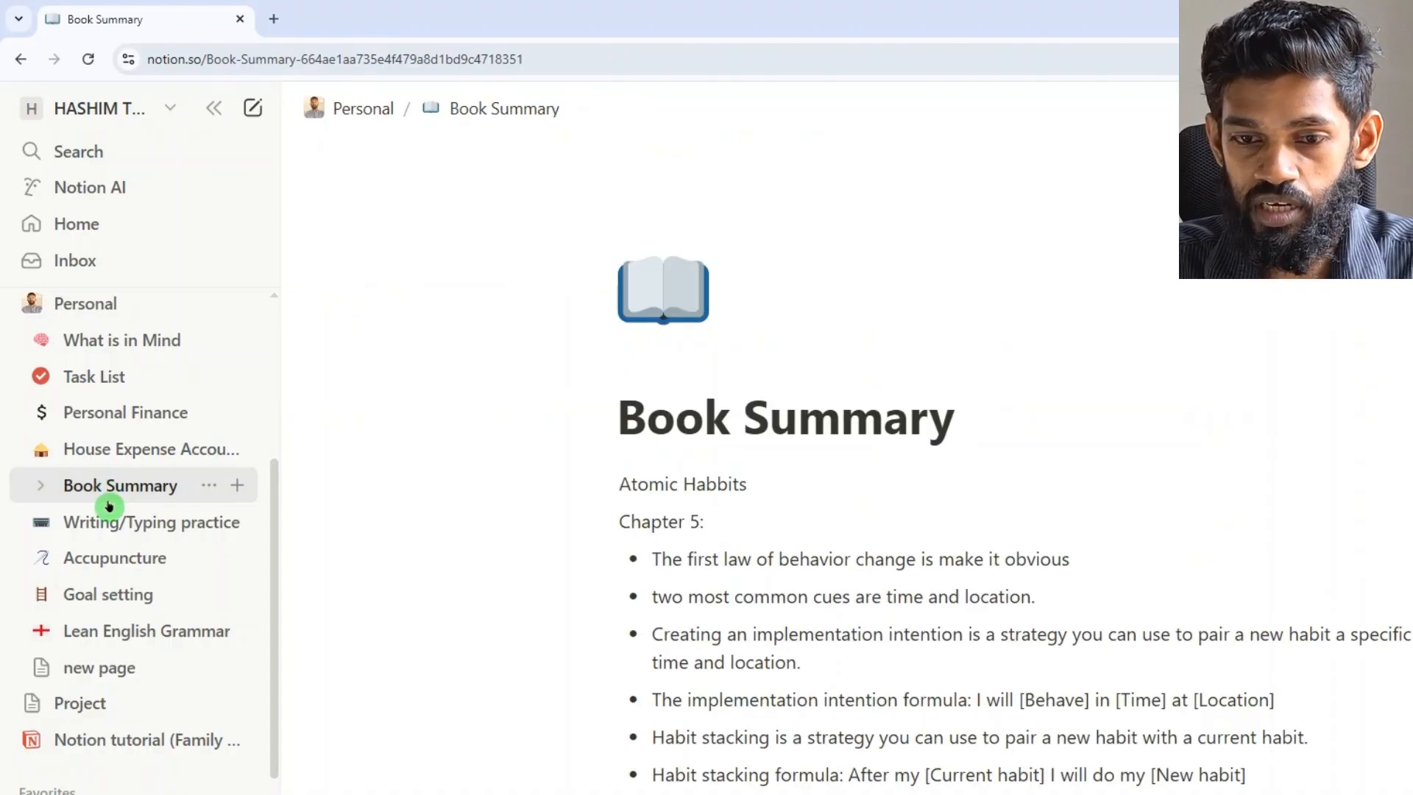
left_click(123, 637)
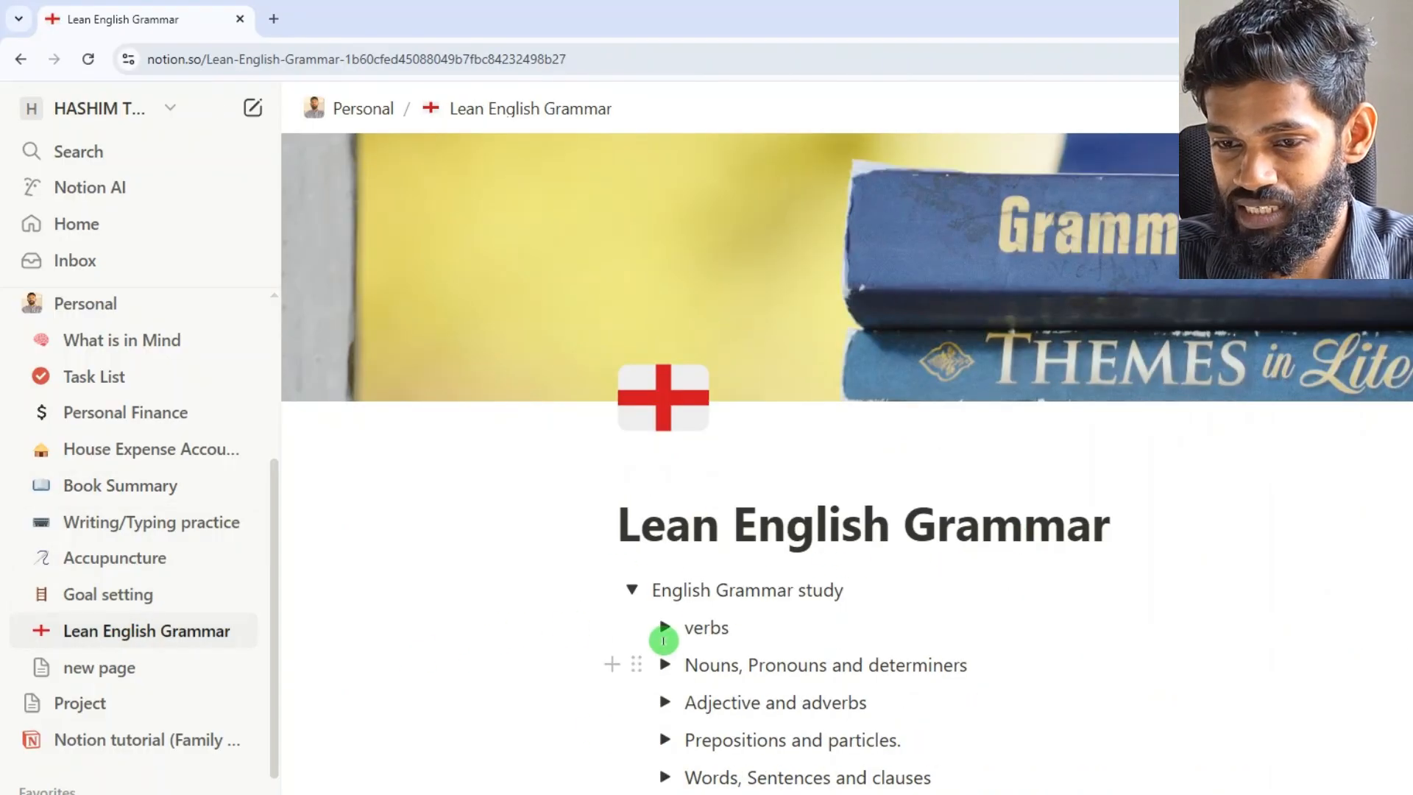
- Expand the nested toggles verbs, Tenses and time, Past and Past simple on the Lean English Grammar page
left_click(667, 629)
scroll(669, 629, "down", 3)
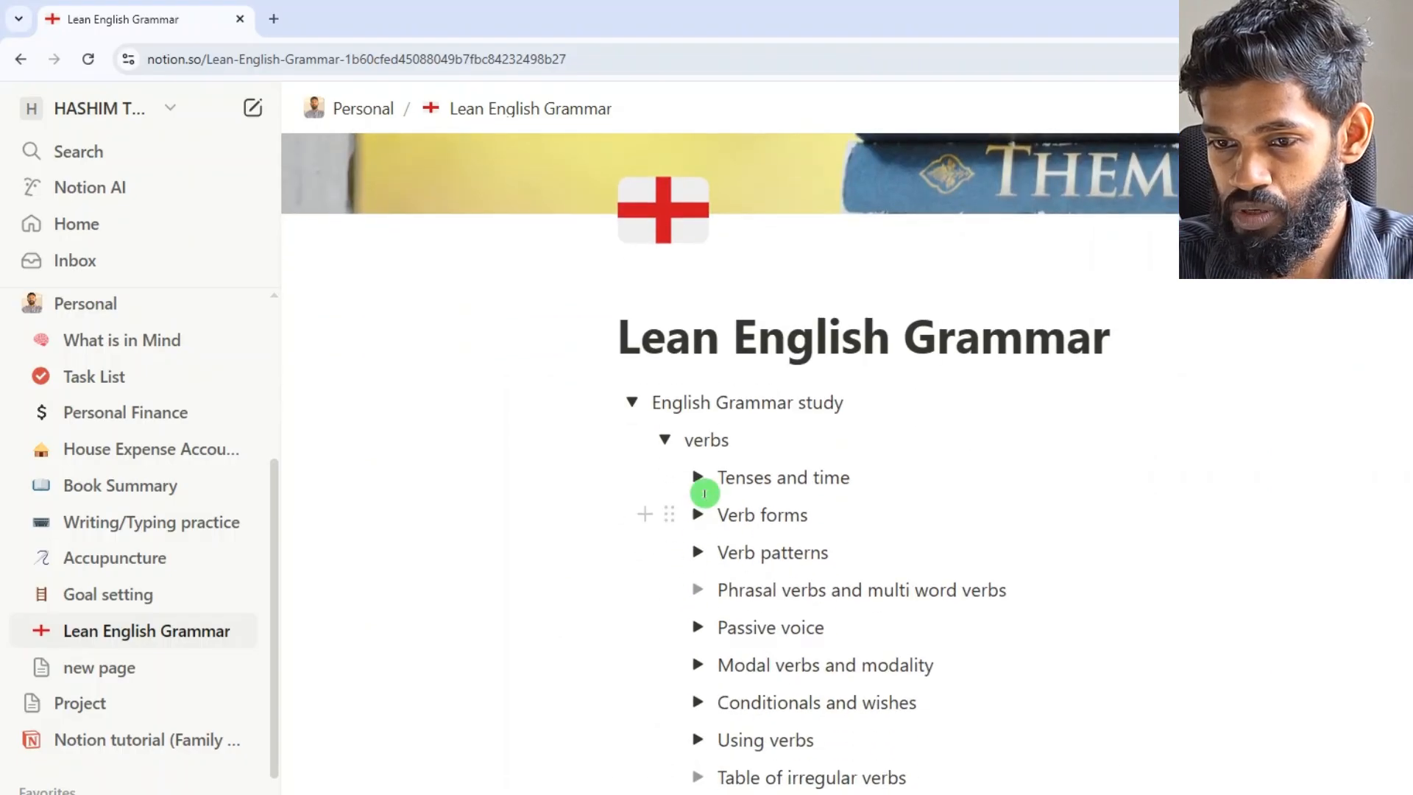
left_click(697, 479)
scroll(699, 483, "down", 2)
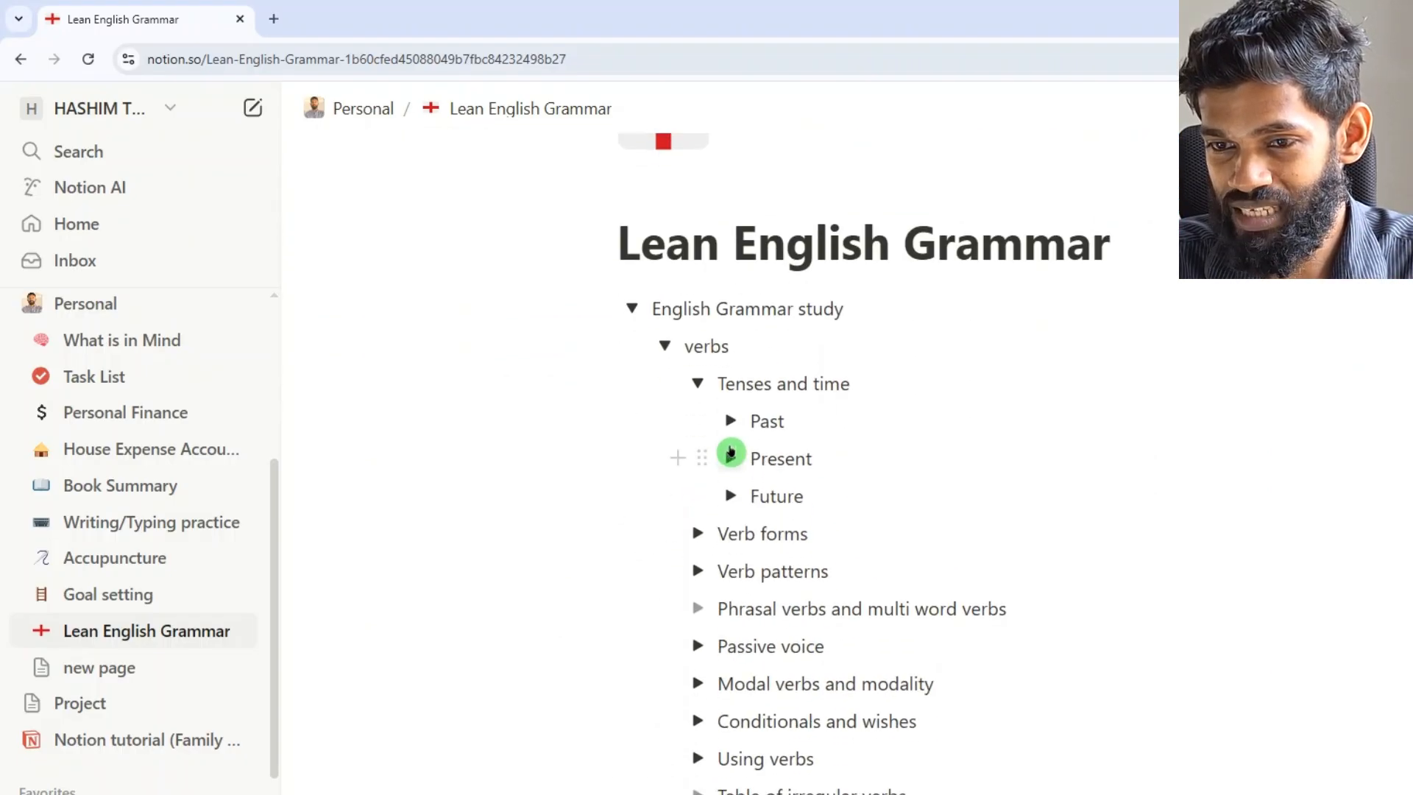
left_click(732, 424)
left_click(765, 460)
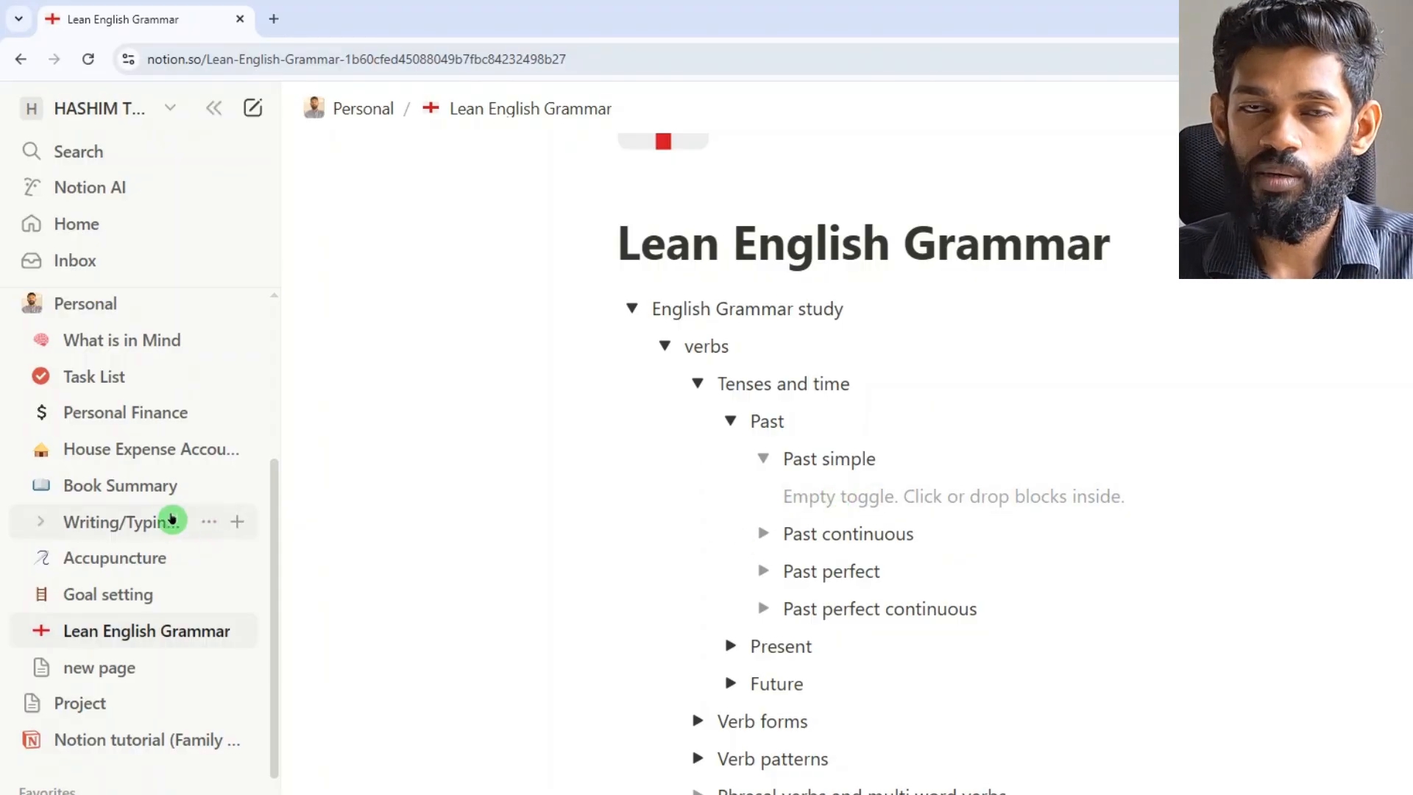
- Add a new sub-page under Personal titled "notion tutorial (family fund)"
scroll(76, 588, "down", 2)
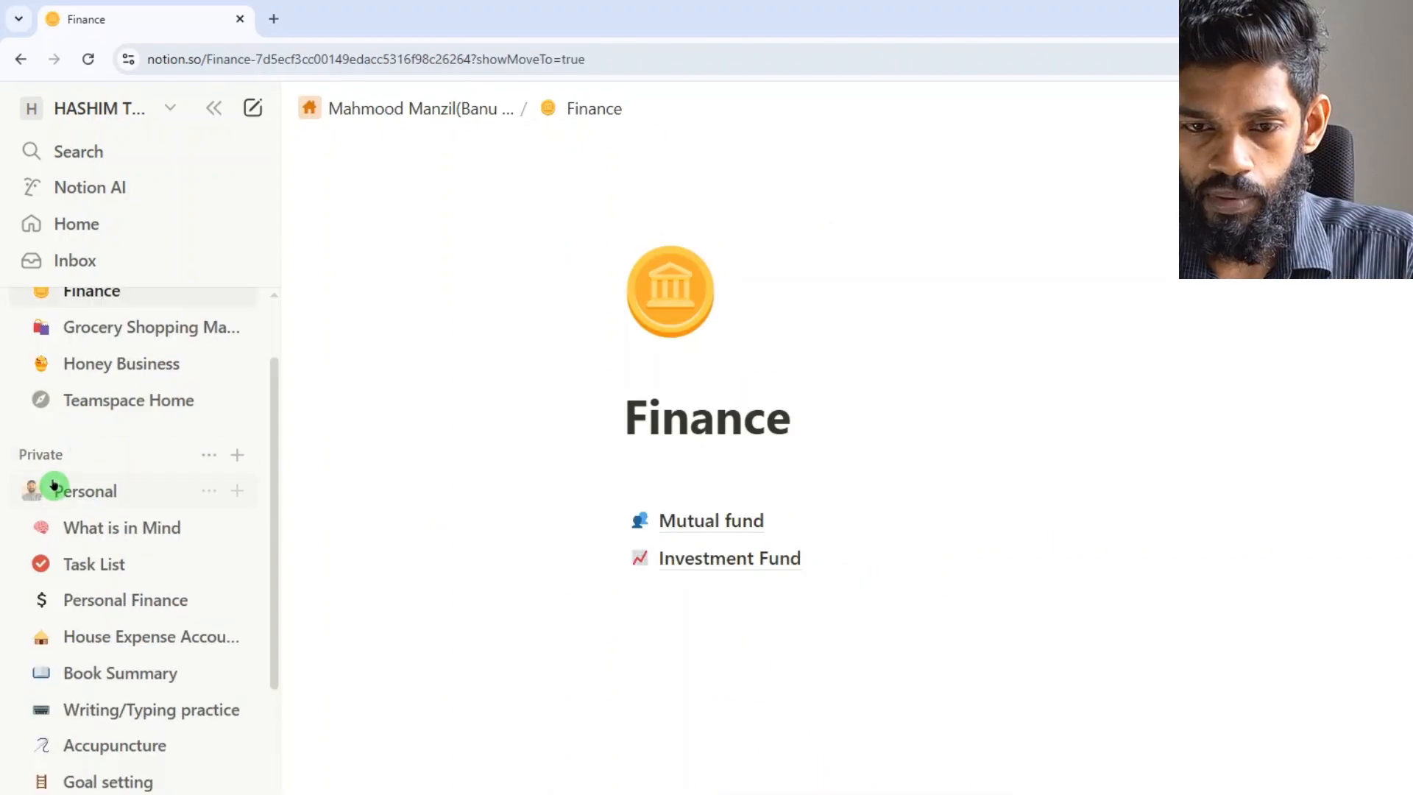
left_click(237, 497)
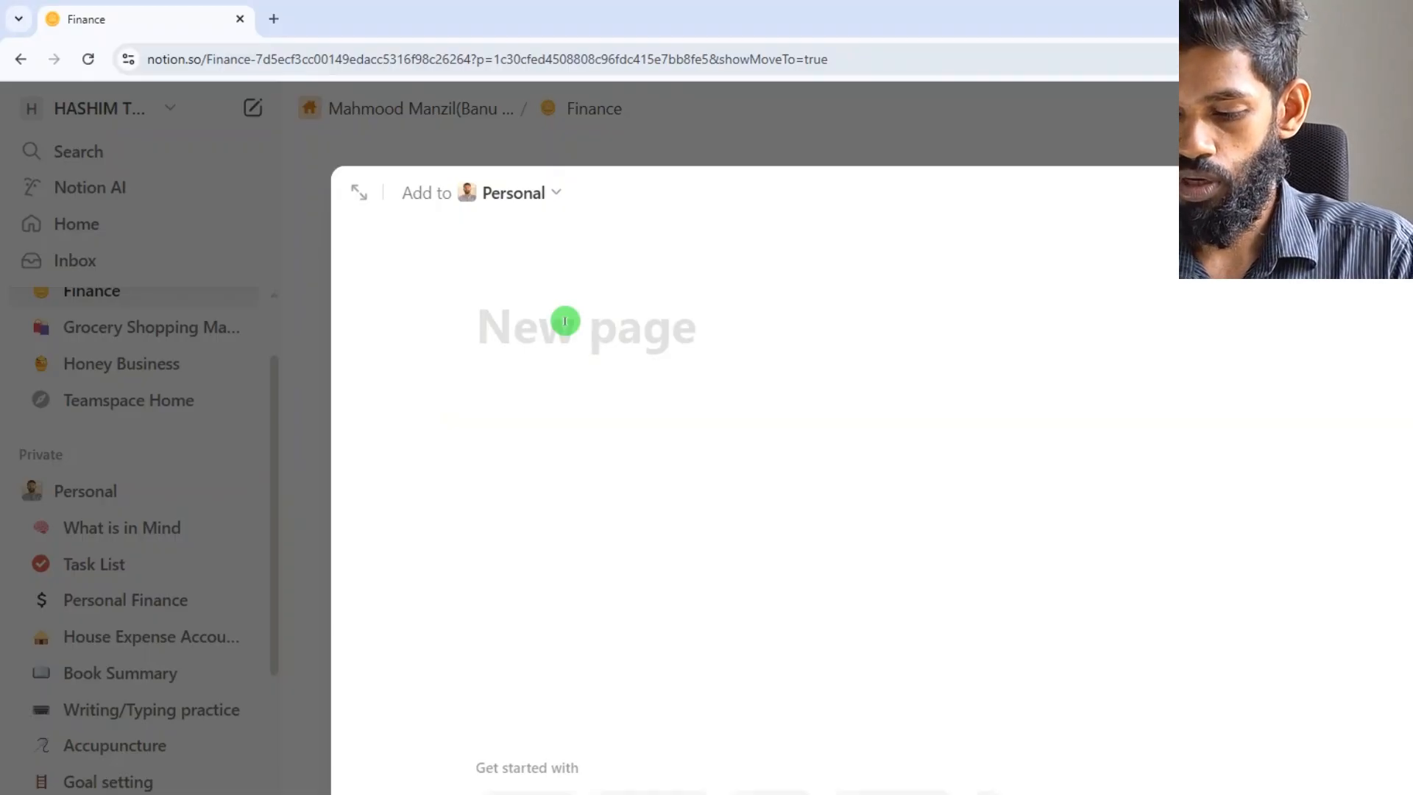
type("notion tutorial ()")
key("Left")
type("f")
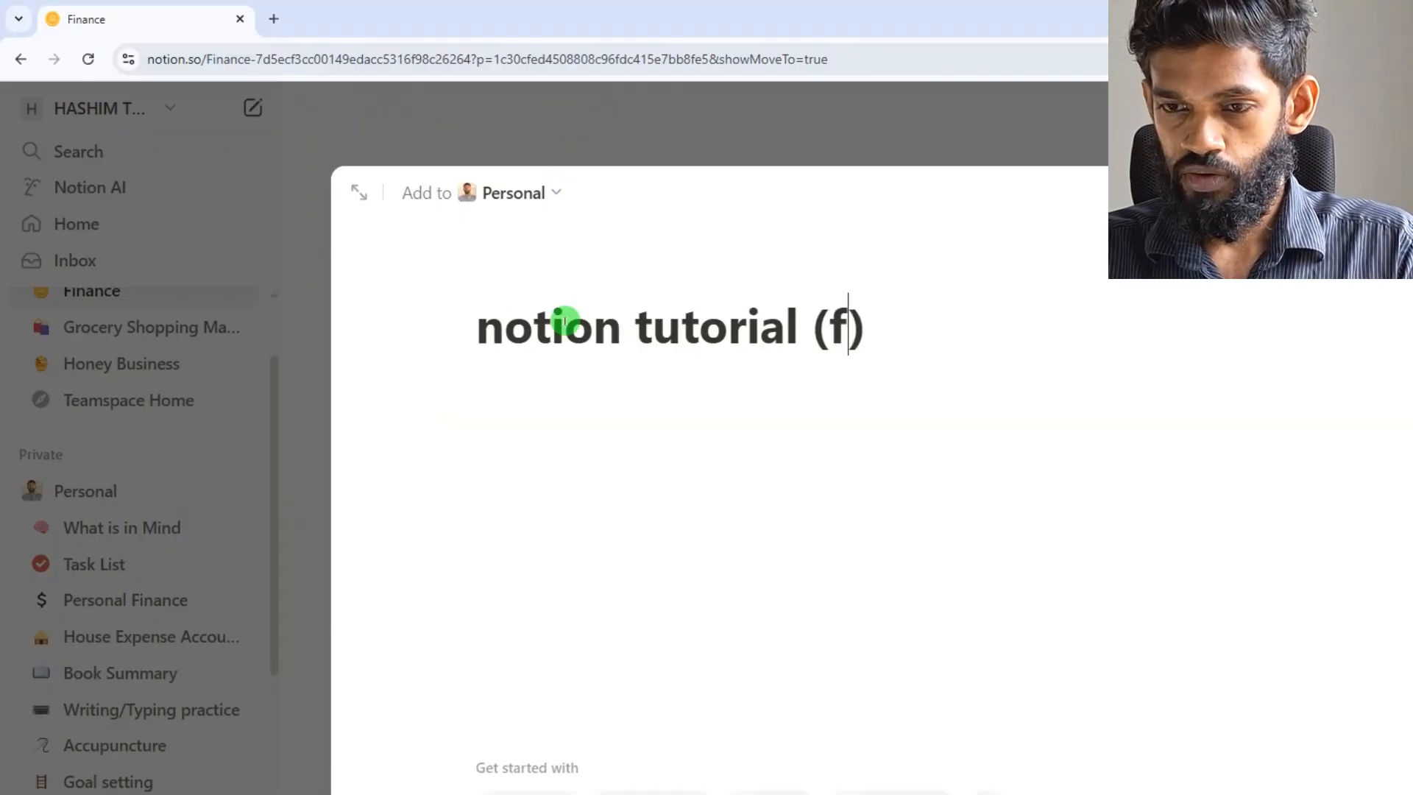
type("amily fund")
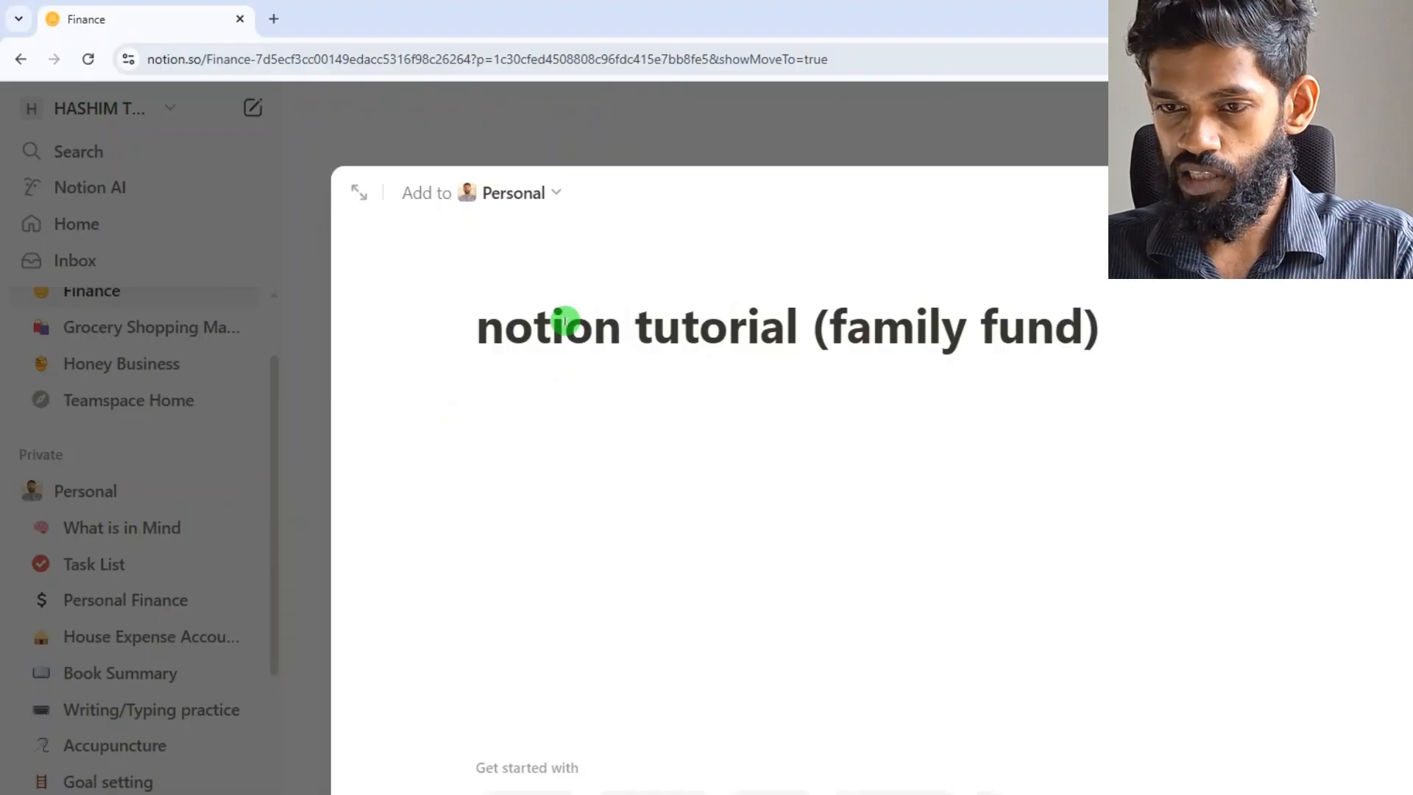
left_click(1155, 318)
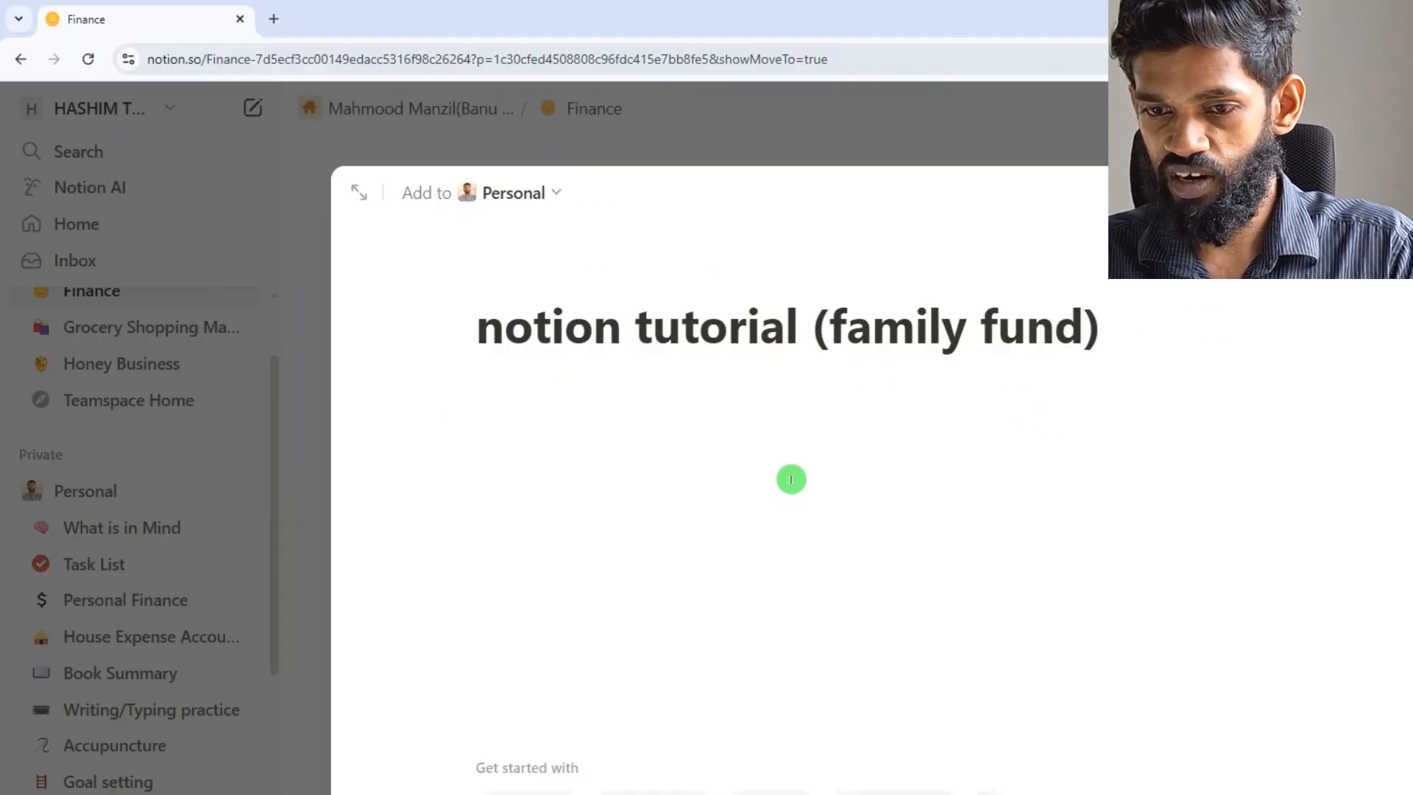
- Move the "notion tutorial (family fund)" page out of Personal to below "Notion tutorial (Family bank)" and open it
key("Return")
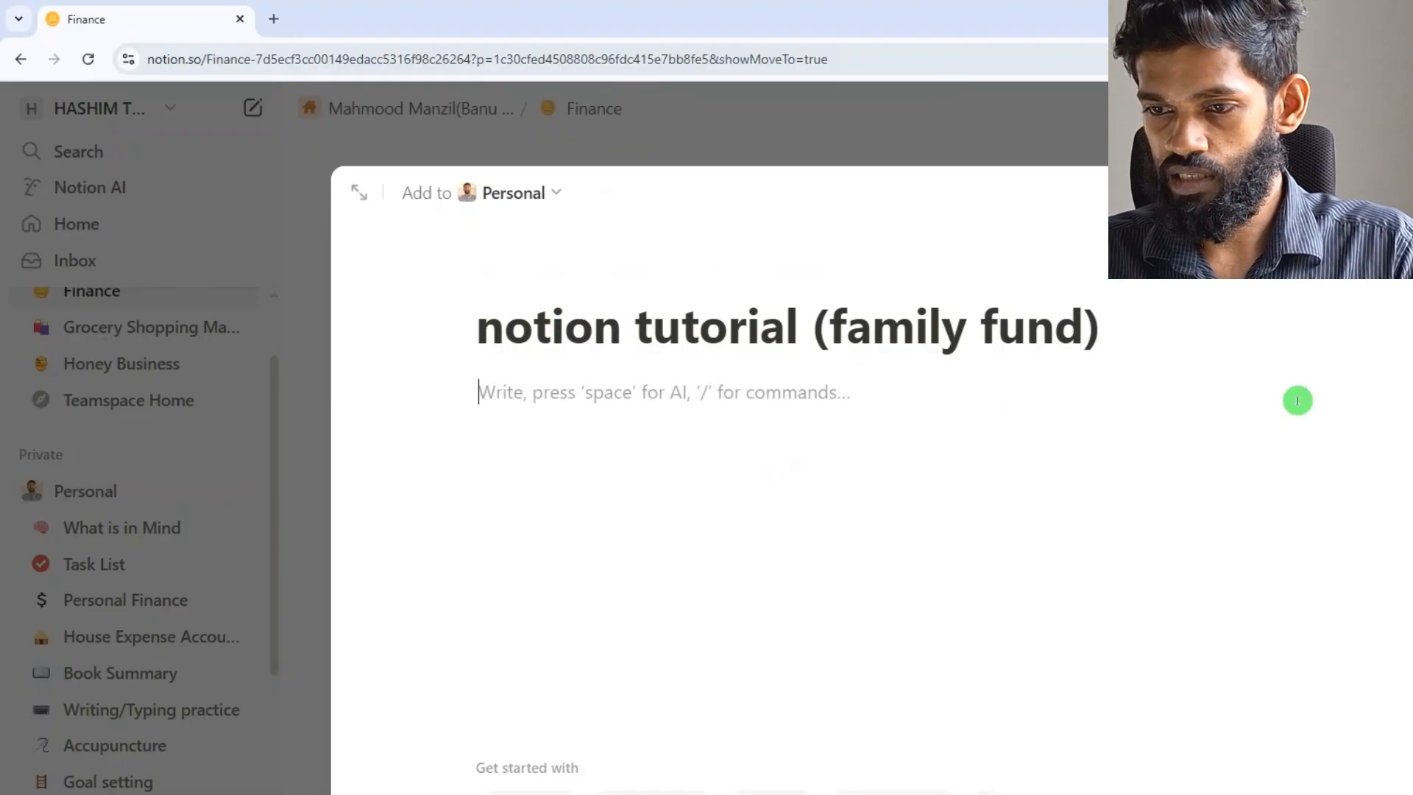
left_click(133, 583)
scroll(81, 515, "down", 3)
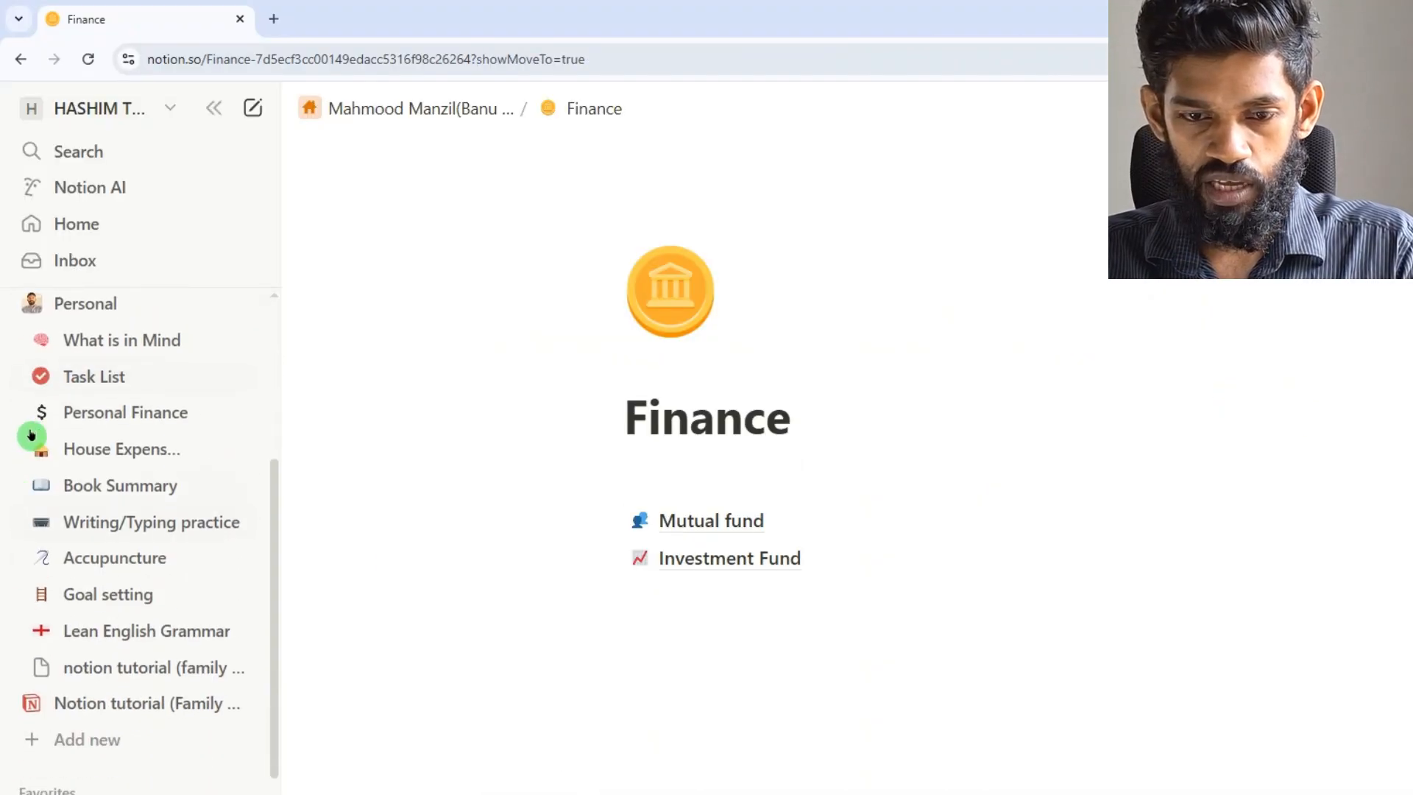
left_click_drag(277, 420, 459, 471)
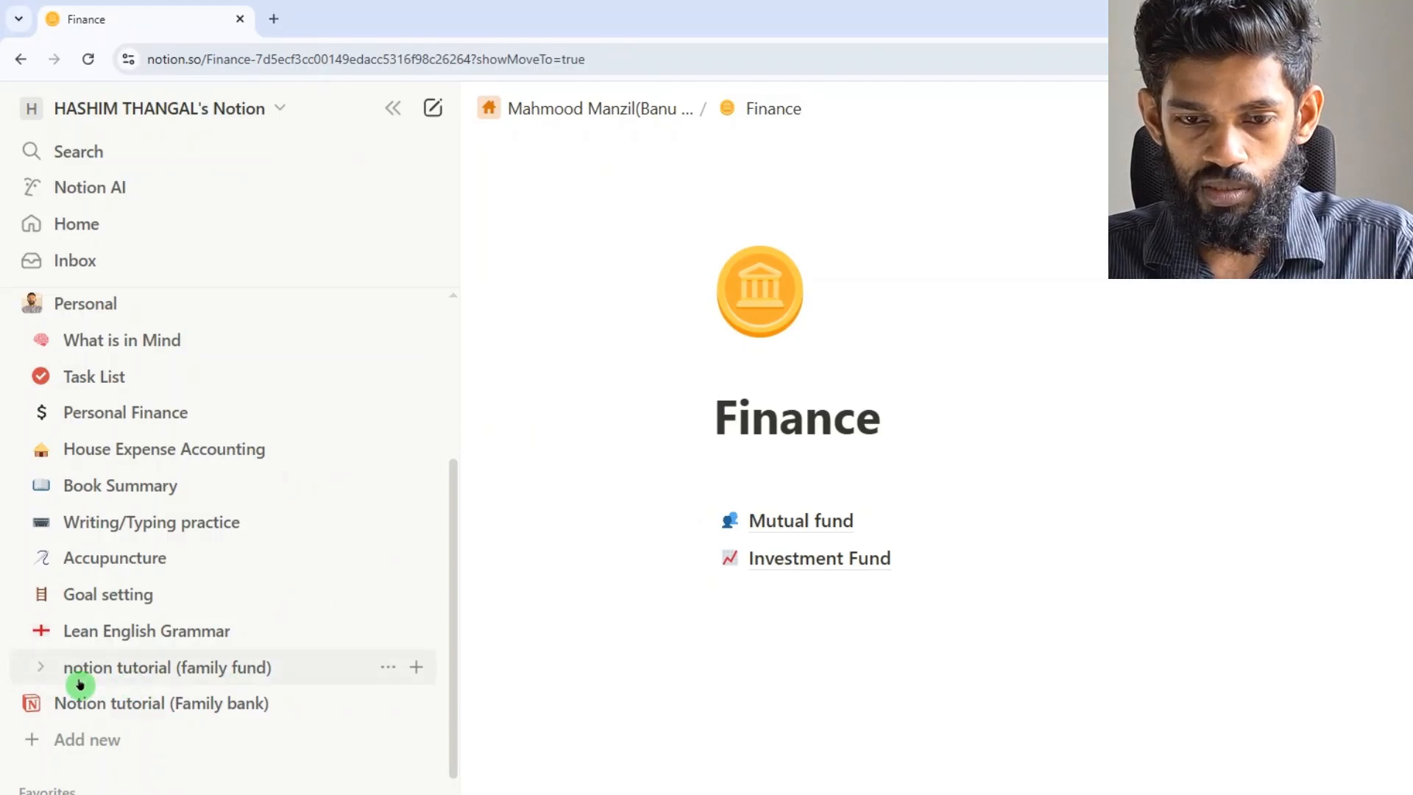
left_click_drag(88, 673, 95, 738)
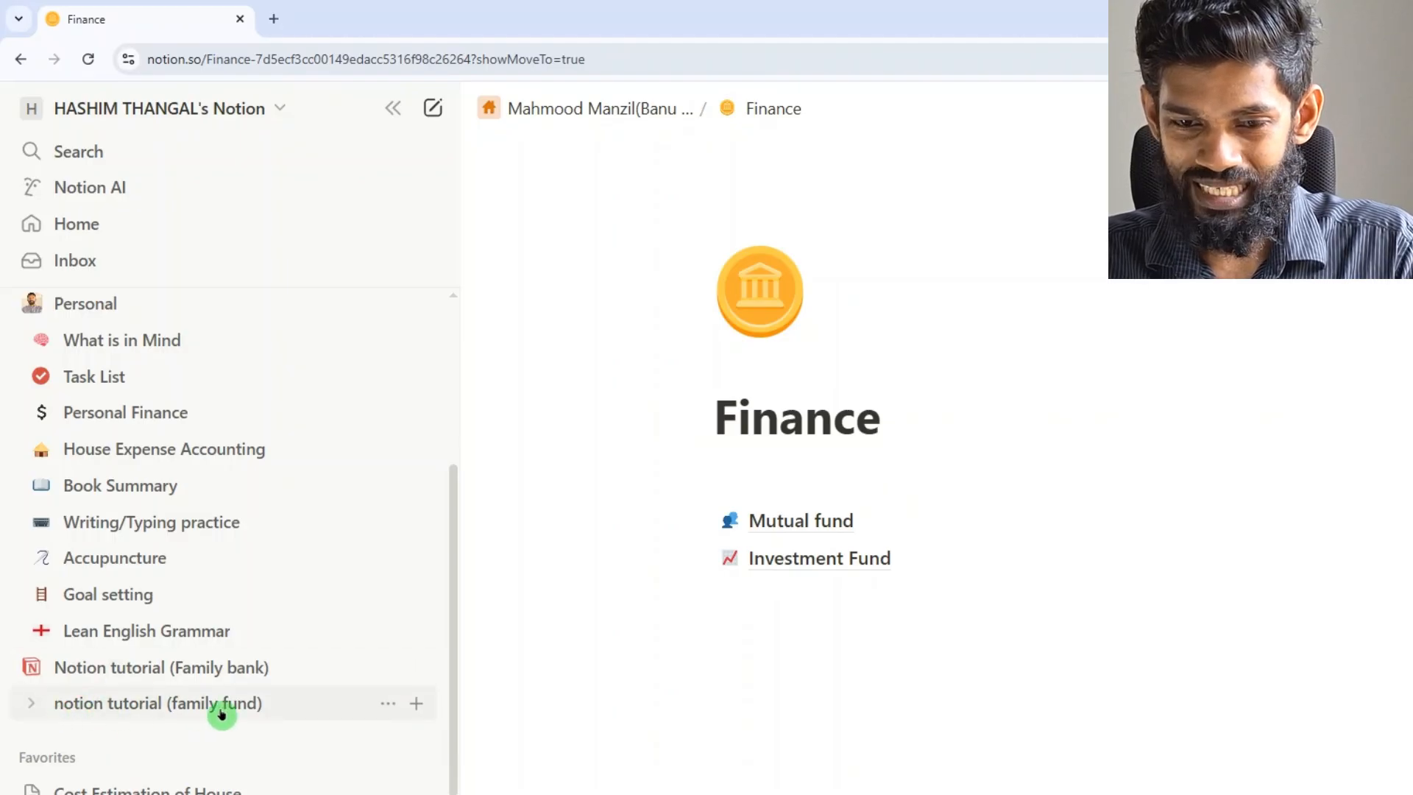
left_click(122, 711)
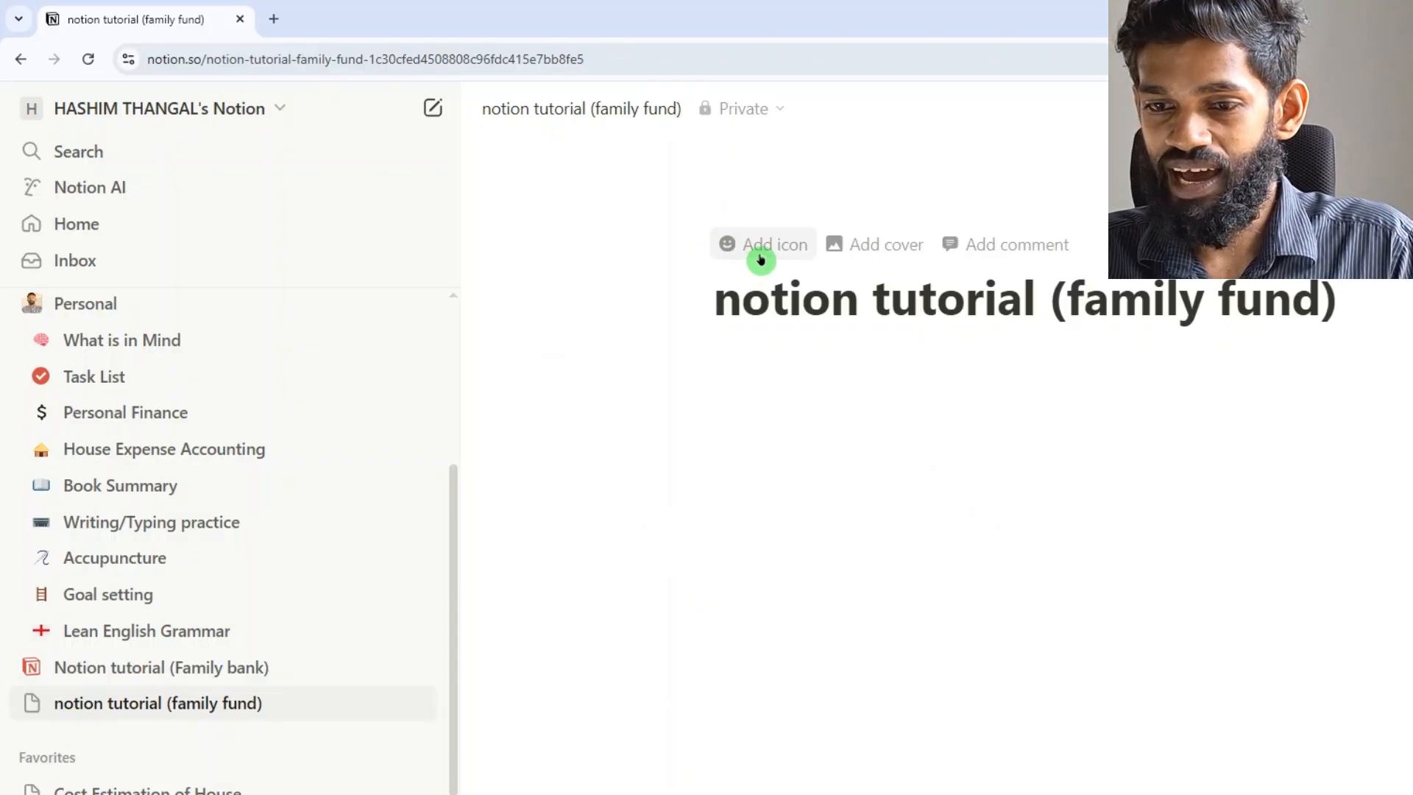
- Give the page the money bag emoji as its icon, found by filtering for "money", and add a cover image
left_click(761, 259)
left_click(758, 309)
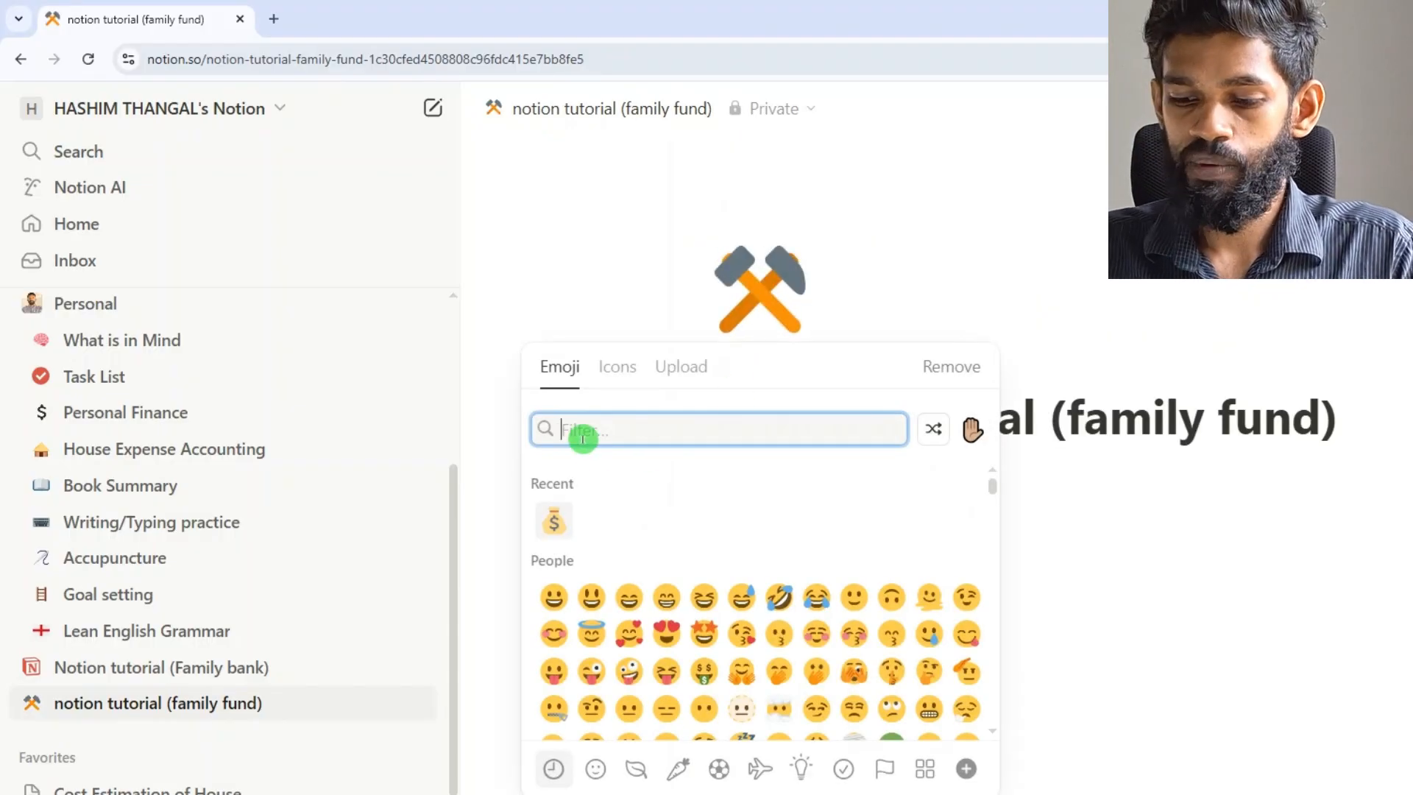
type("money")
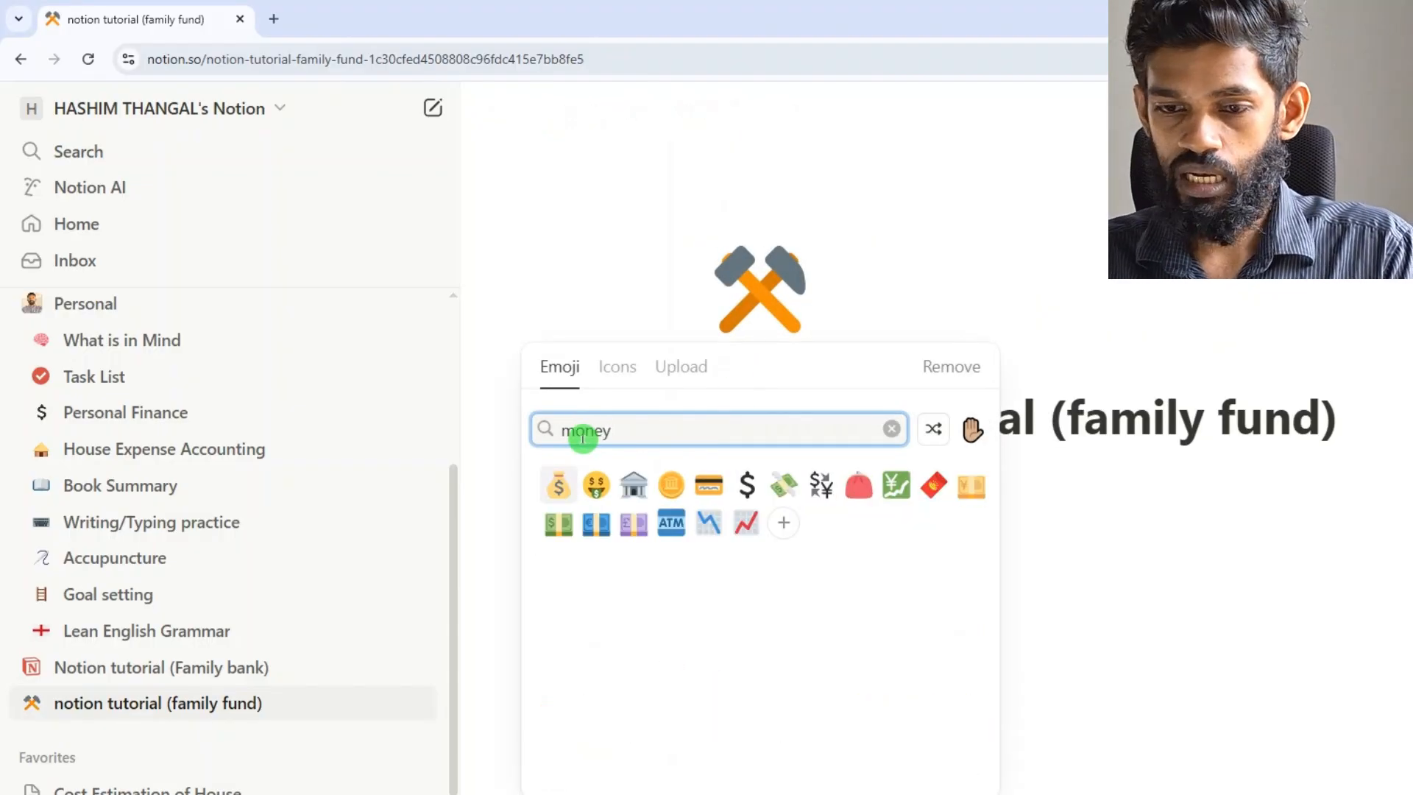
left_click(559, 485)
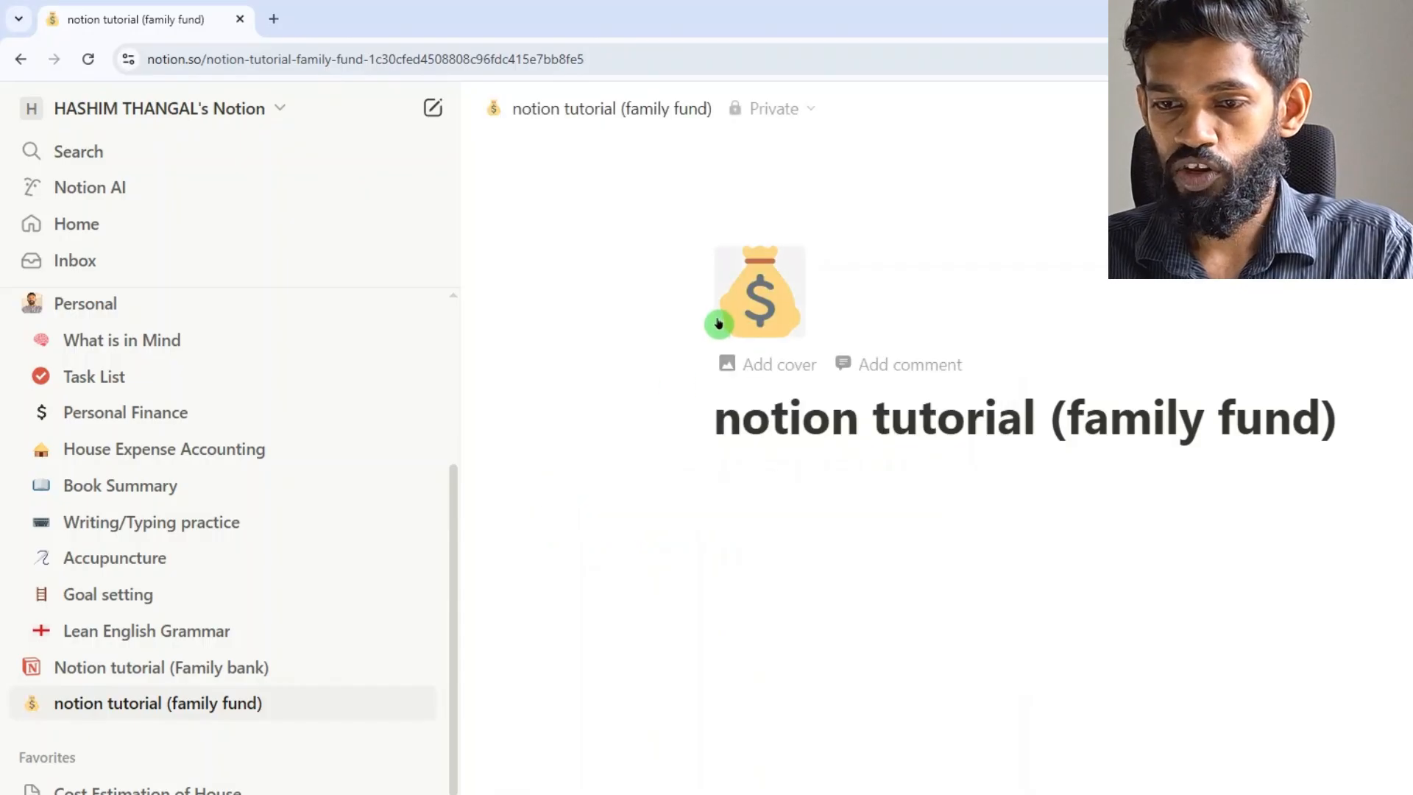
left_click(762, 376)
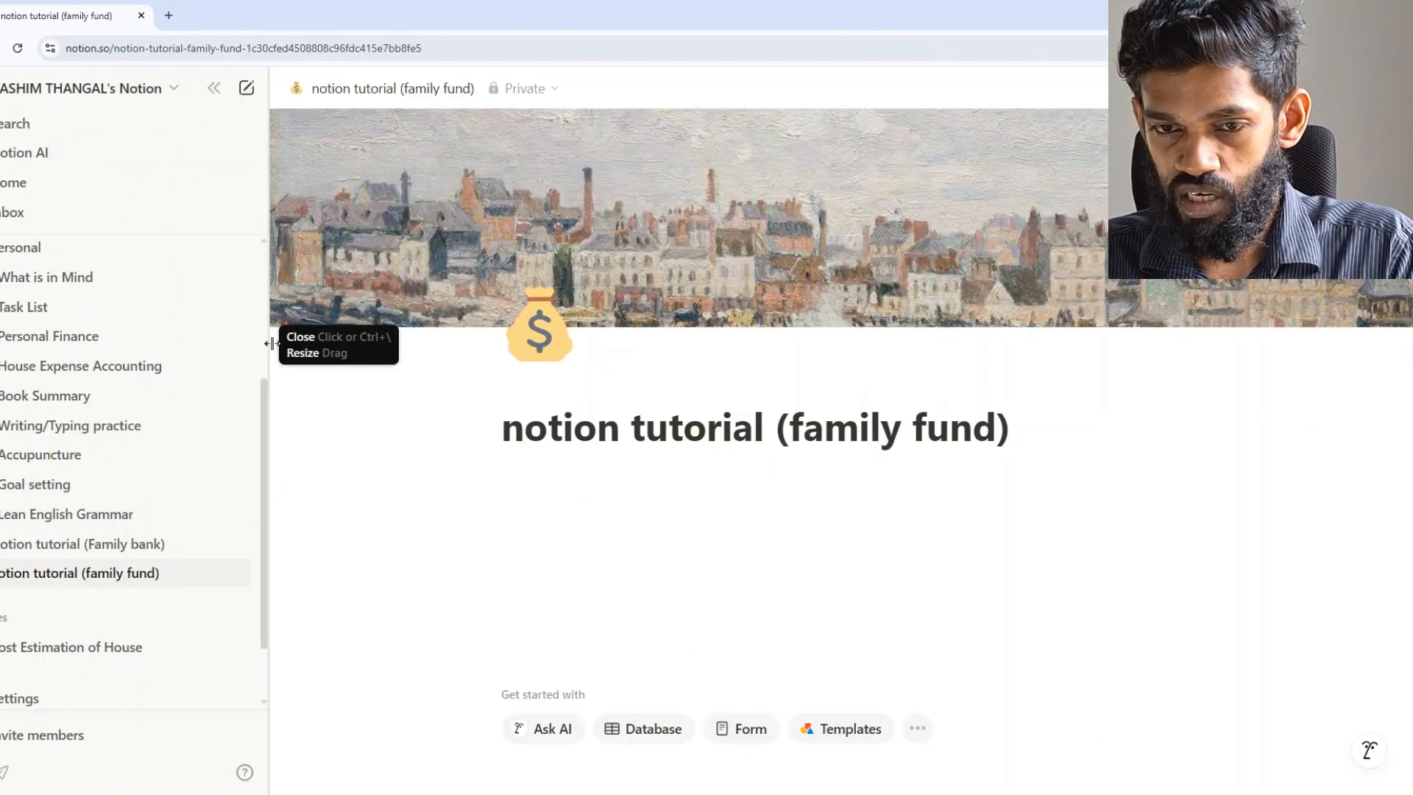
- Narrow the sidebar and turn on the full-width layout for the family fund page
left_click_drag(272, 343, 202, 350)
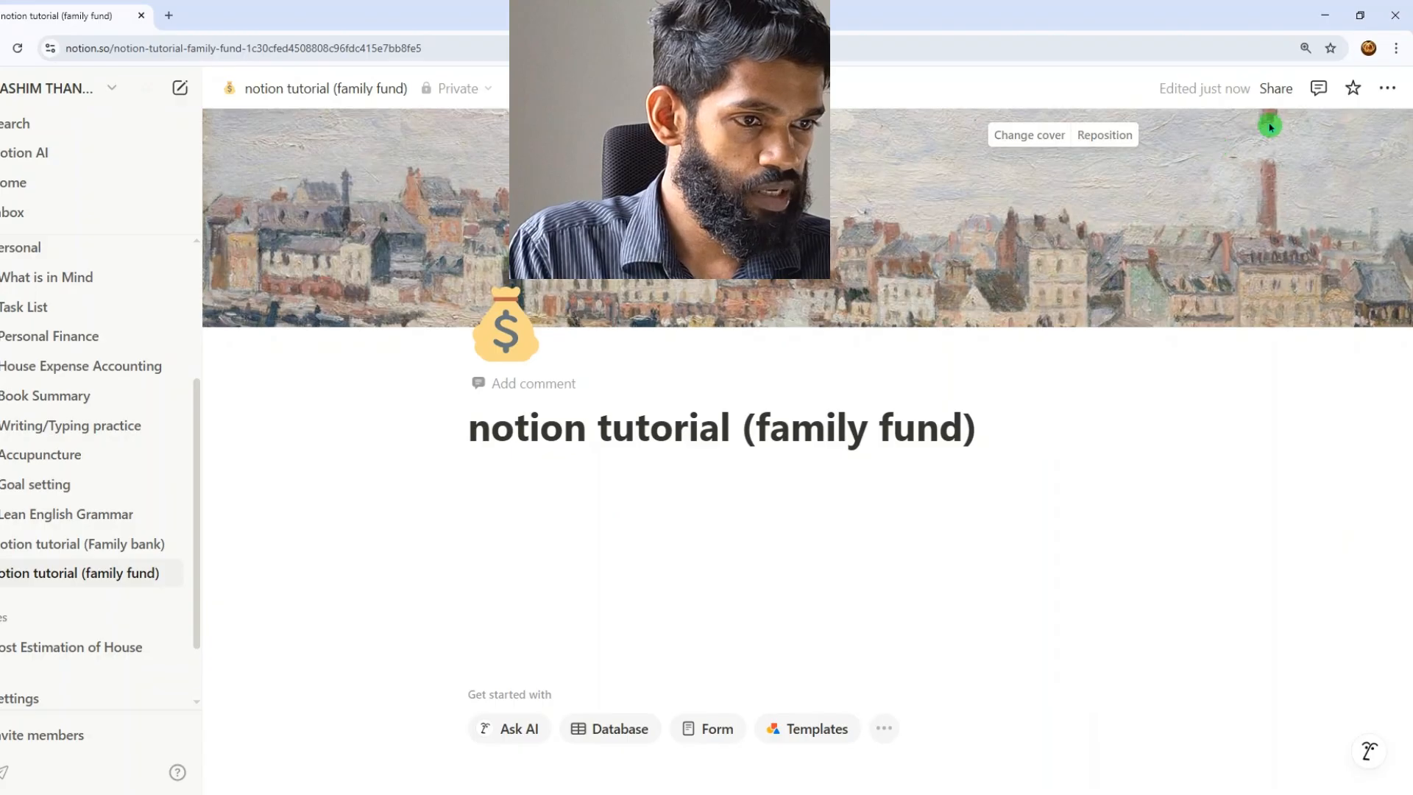
left_click(1388, 89)
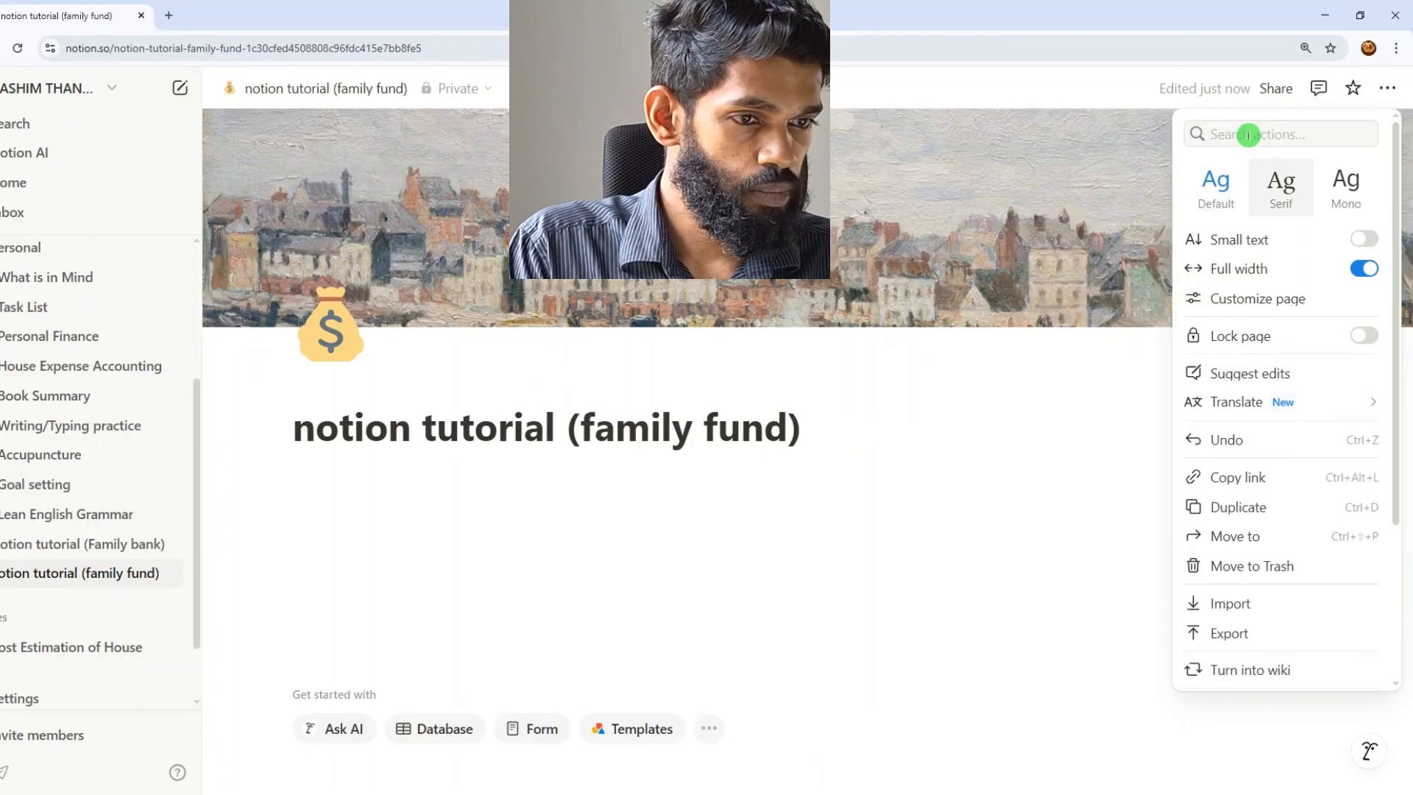
- Try the Serif and Mono fonts on the page and return it to the Default font
left_click(1279, 189)
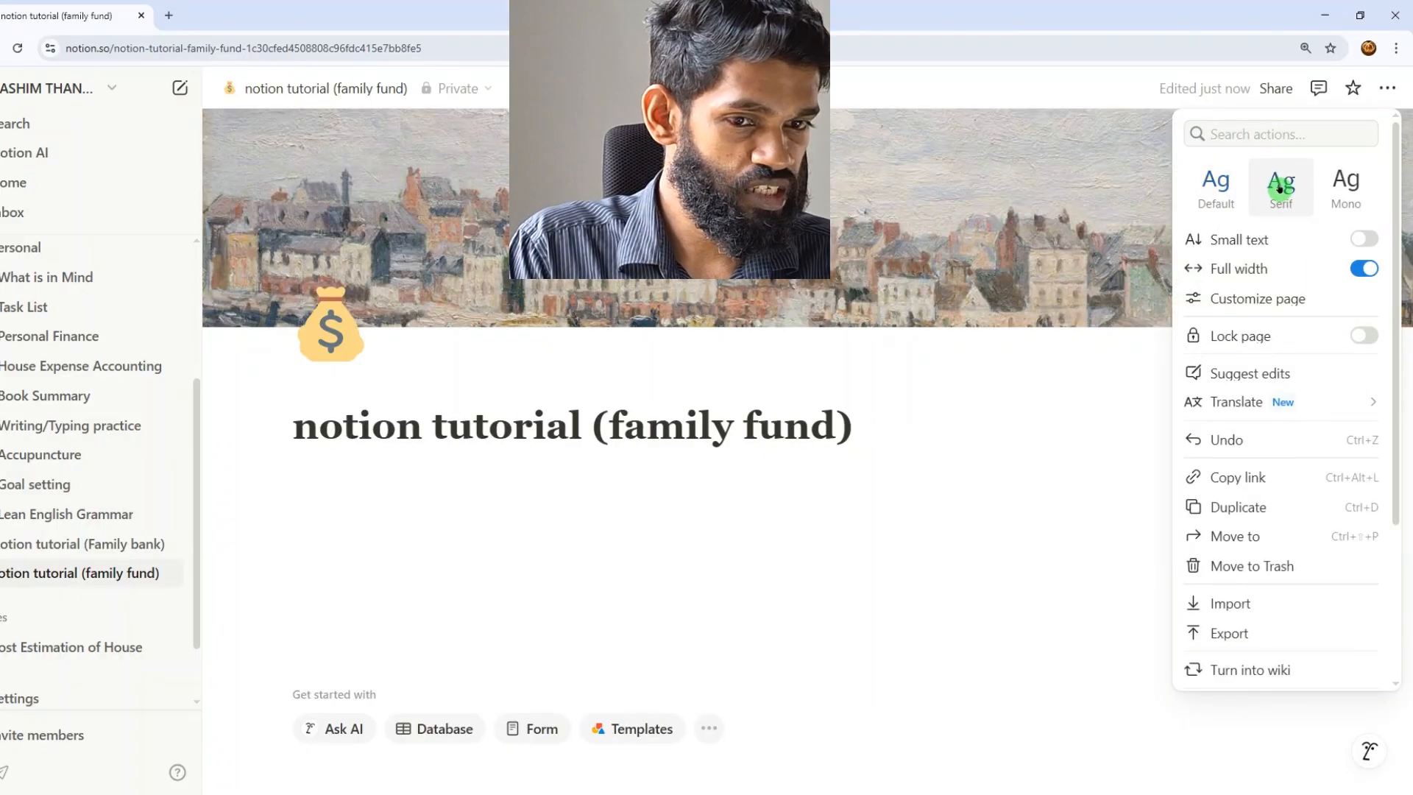
left_click(1347, 182)
left_click(1202, 187)
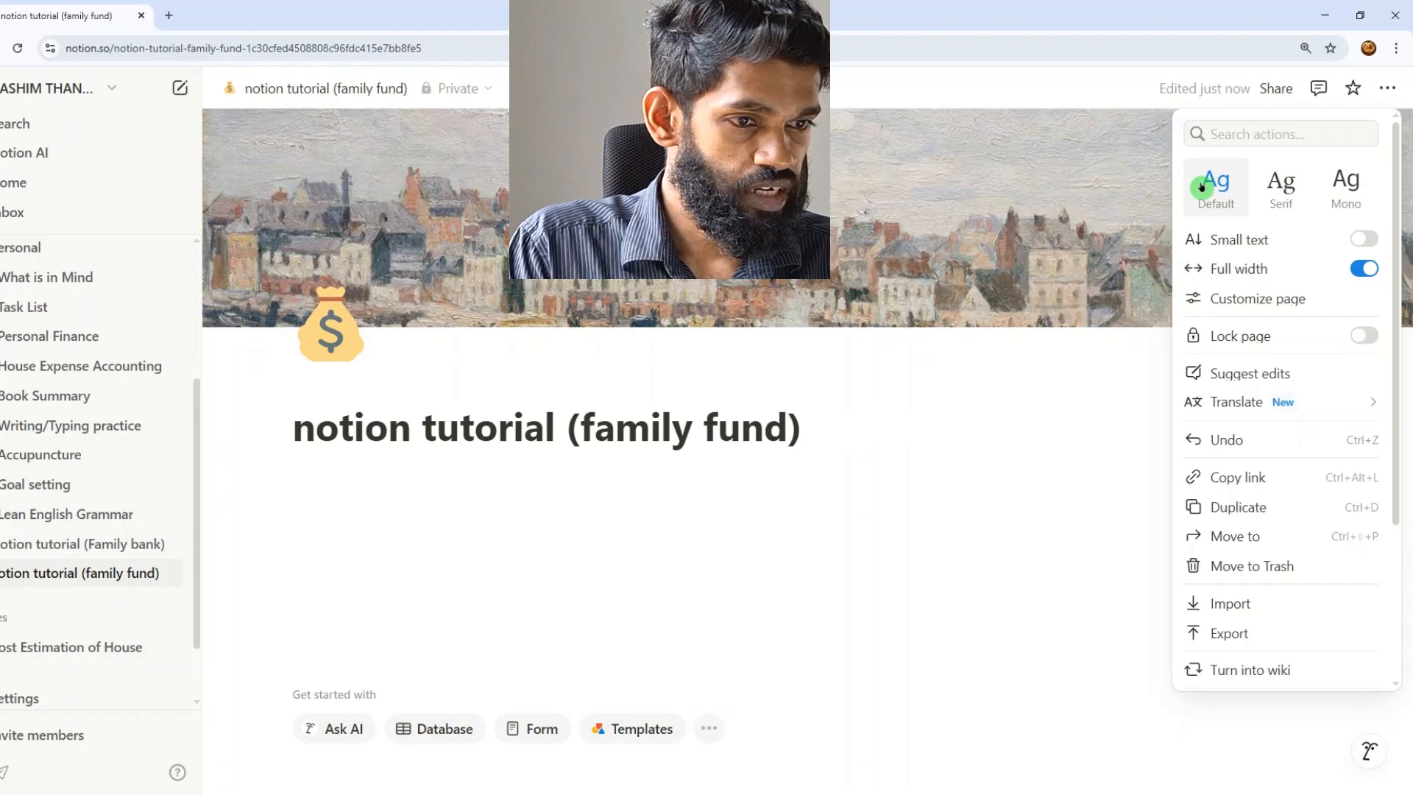
- Toggle the page's Small text, Full width and Lock page options and restore each of them
left_click(1365, 241)
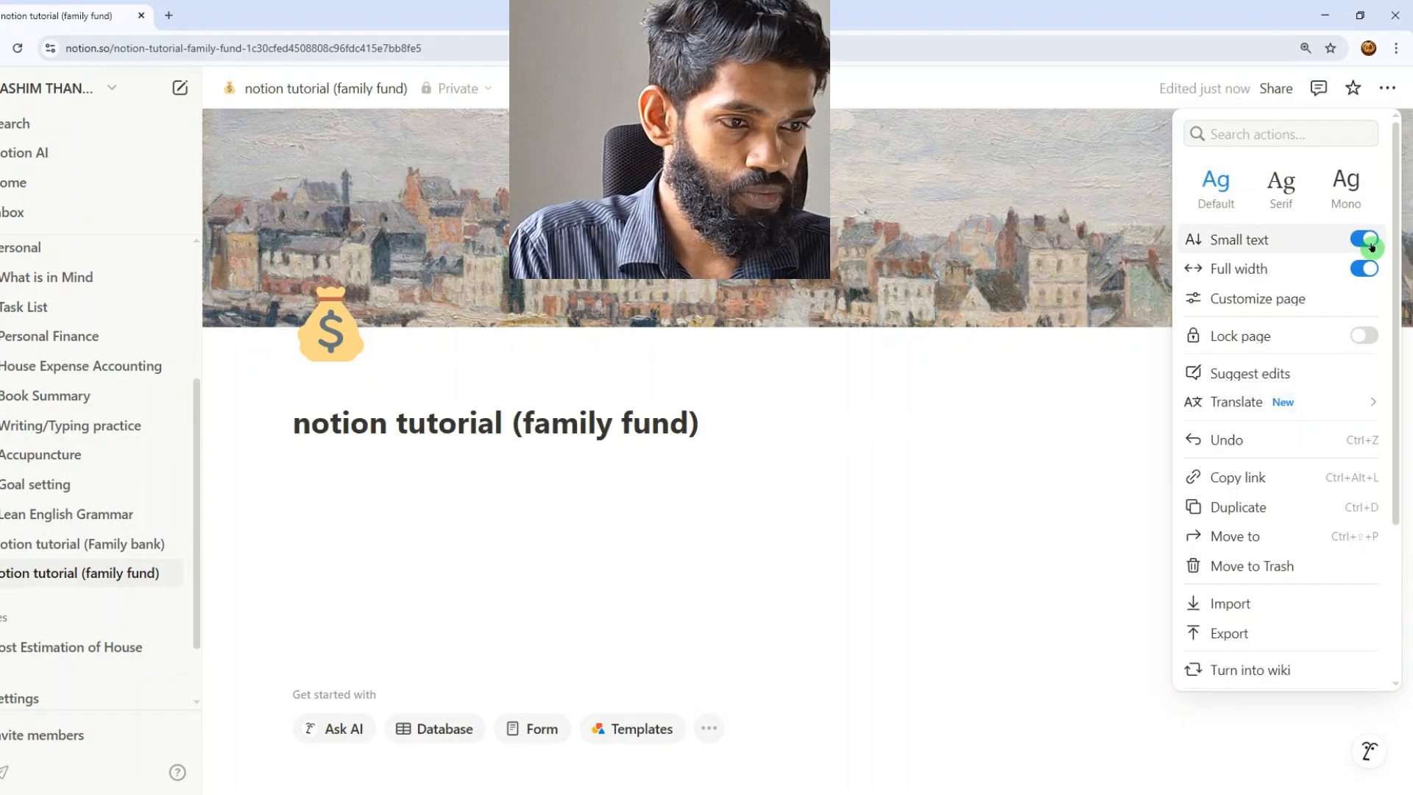
left_click(1366, 242)
left_click(1367, 271)
left_click(1369, 272)
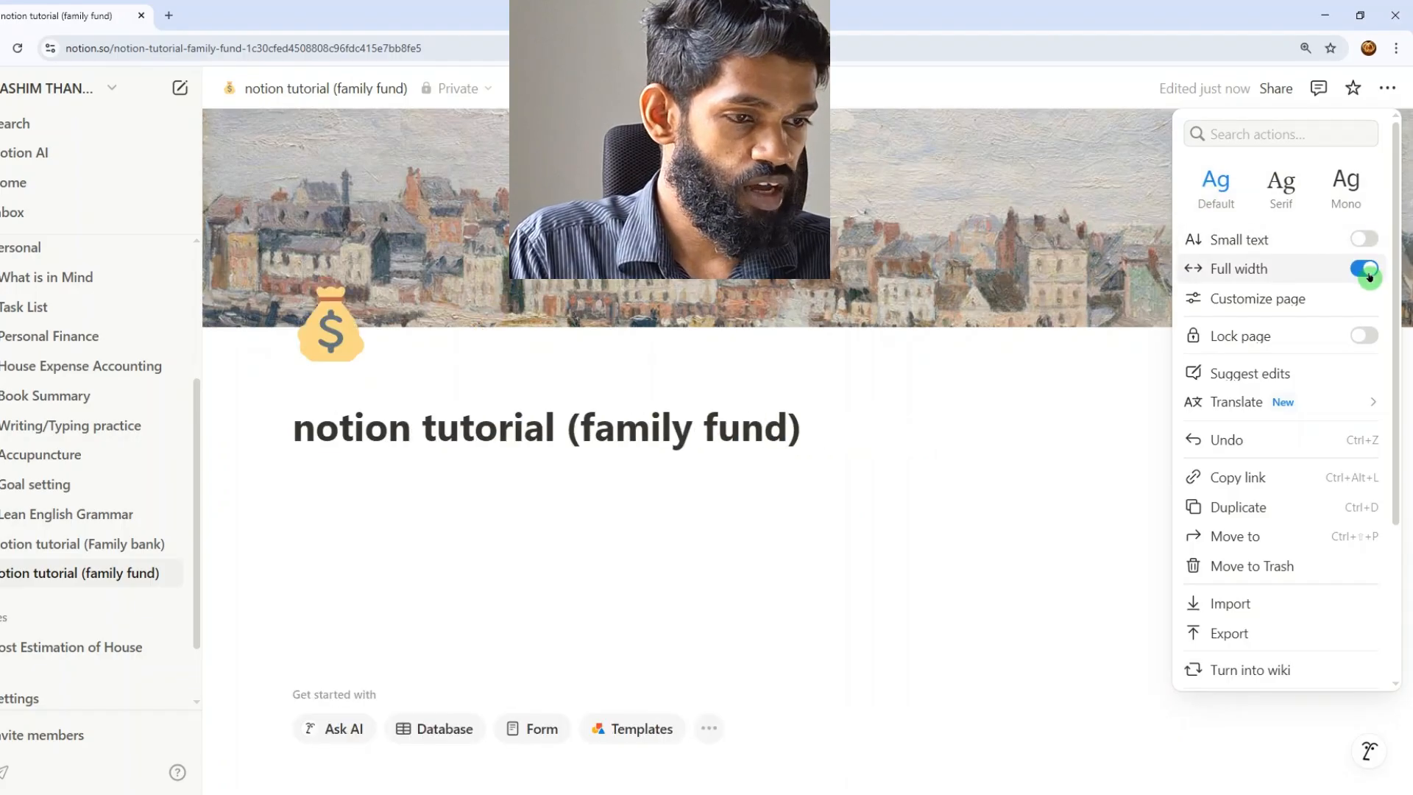
left_click(1364, 337)
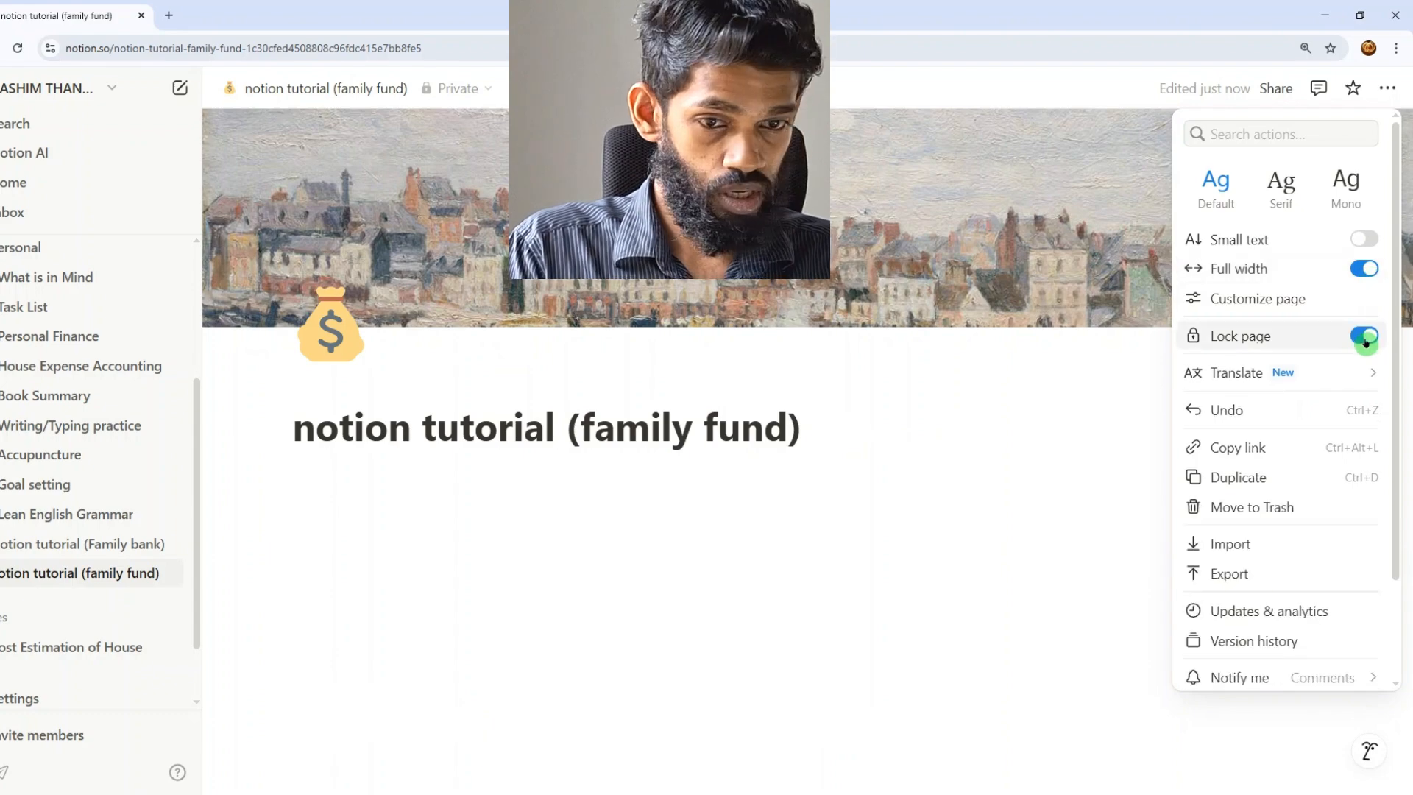
left_click(1365, 342)
left_click(876, 579)
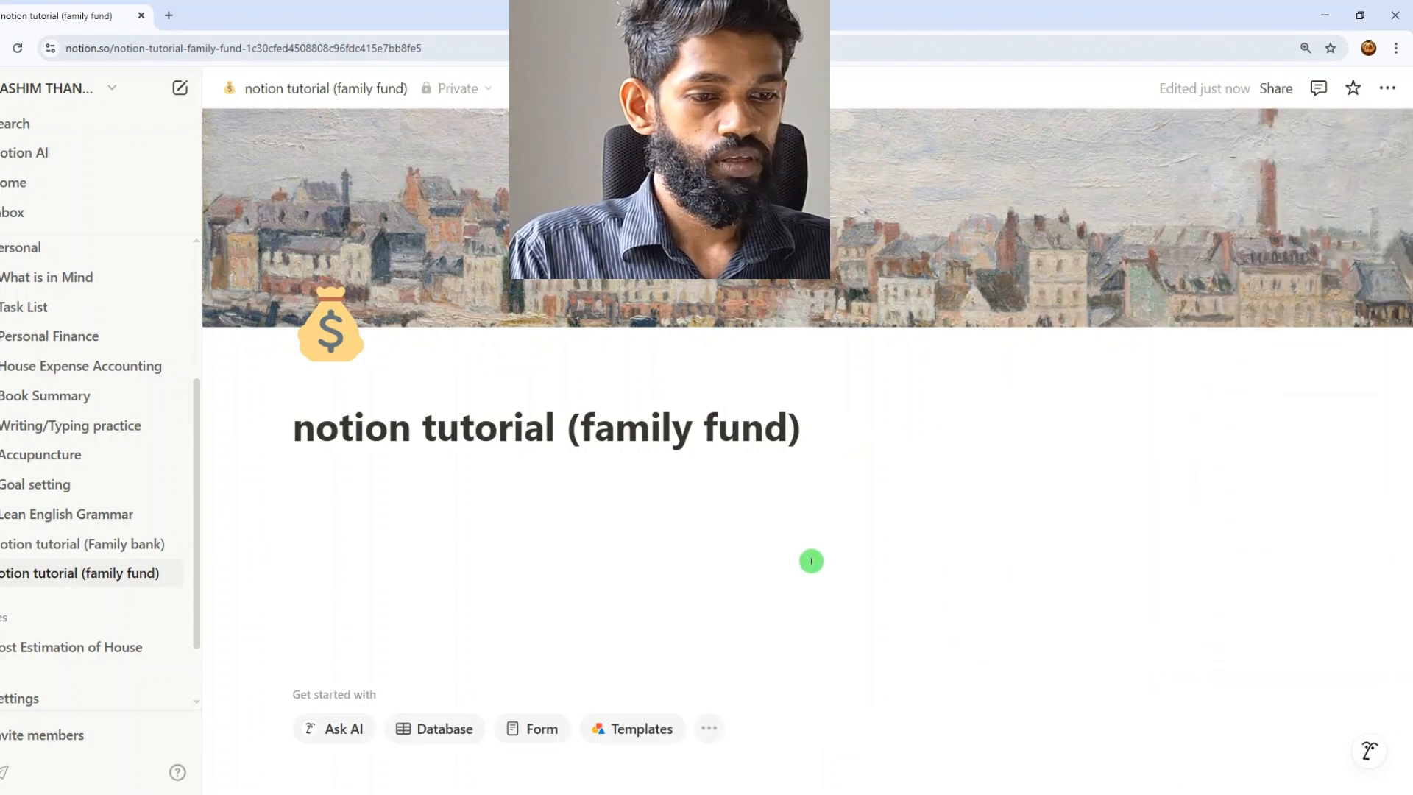
- Write "mutual fund" as the first line of text under the page title
left_click(805, 561)
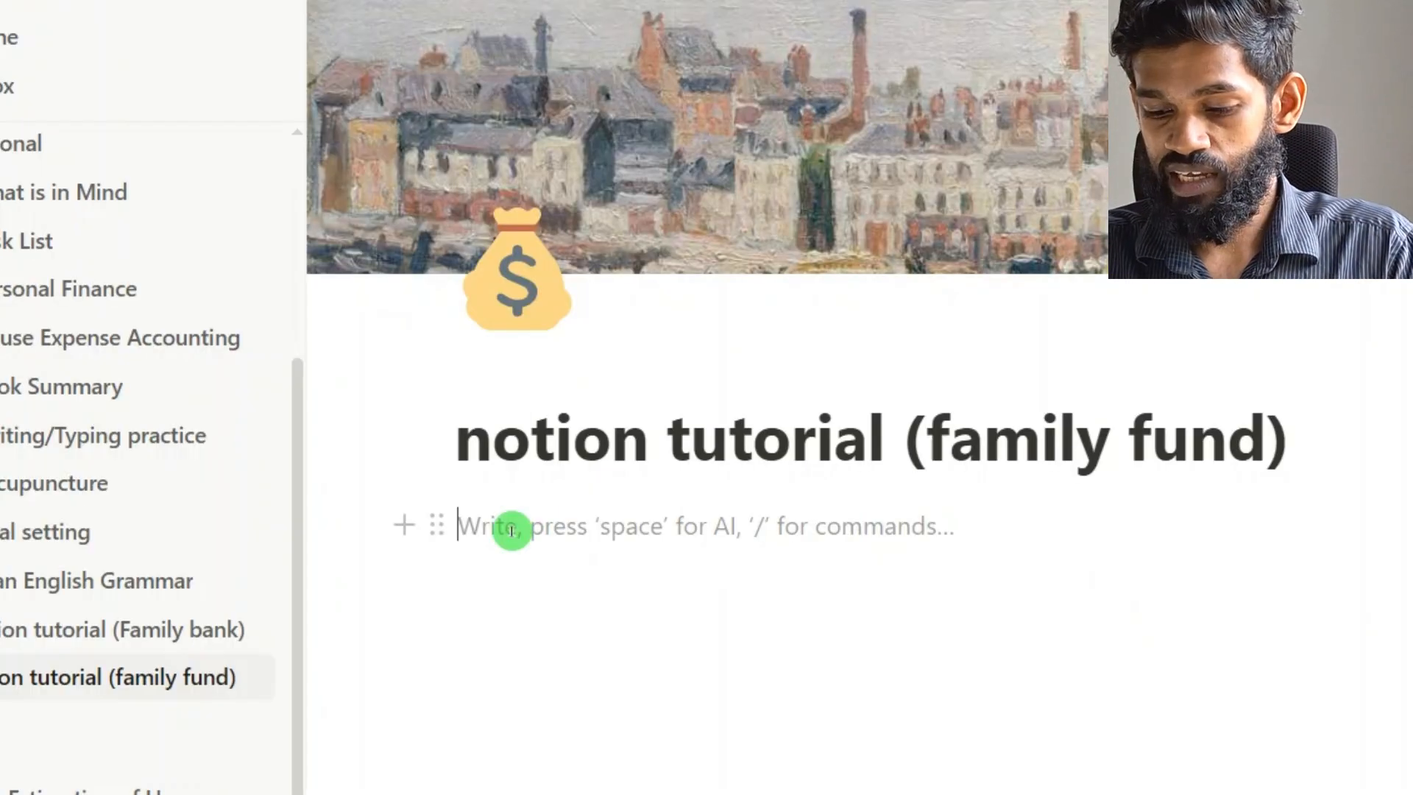
type("mutual fund")
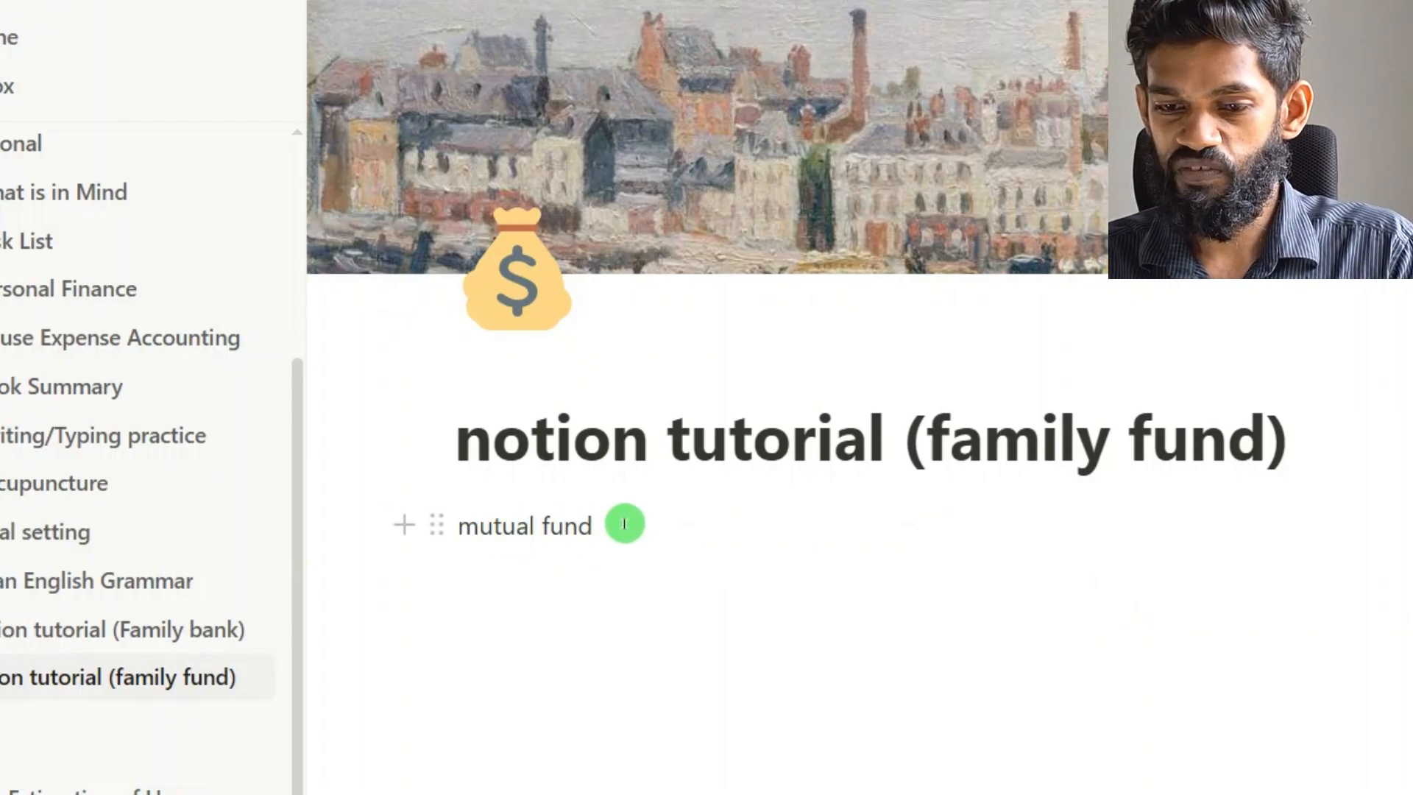
left_click_drag(599, 526, 457, 525)
left_click_drag(618, 538, 443, 527)
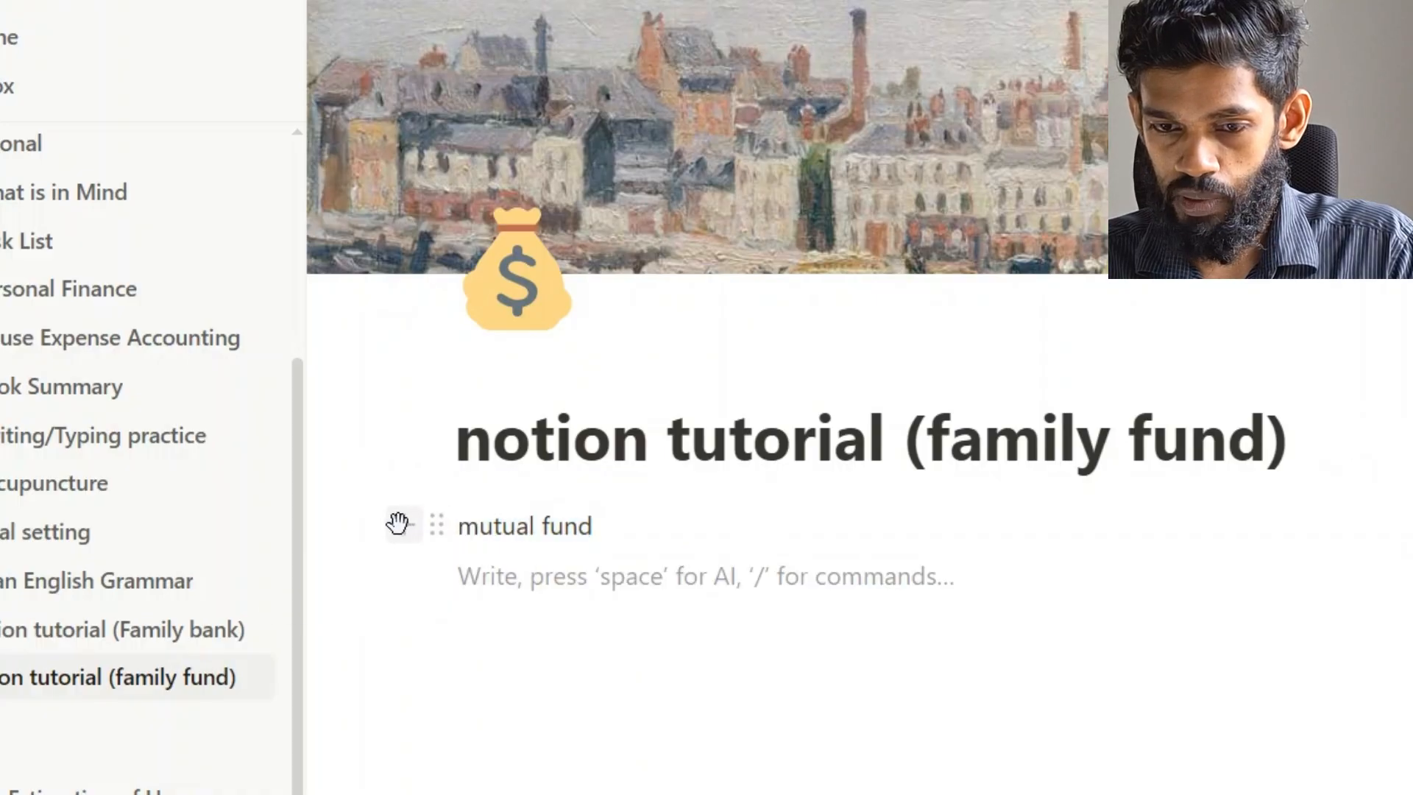
- Examine the block actions and colour options available for the "mutual fund" line without applying any
left_click(435, 526)
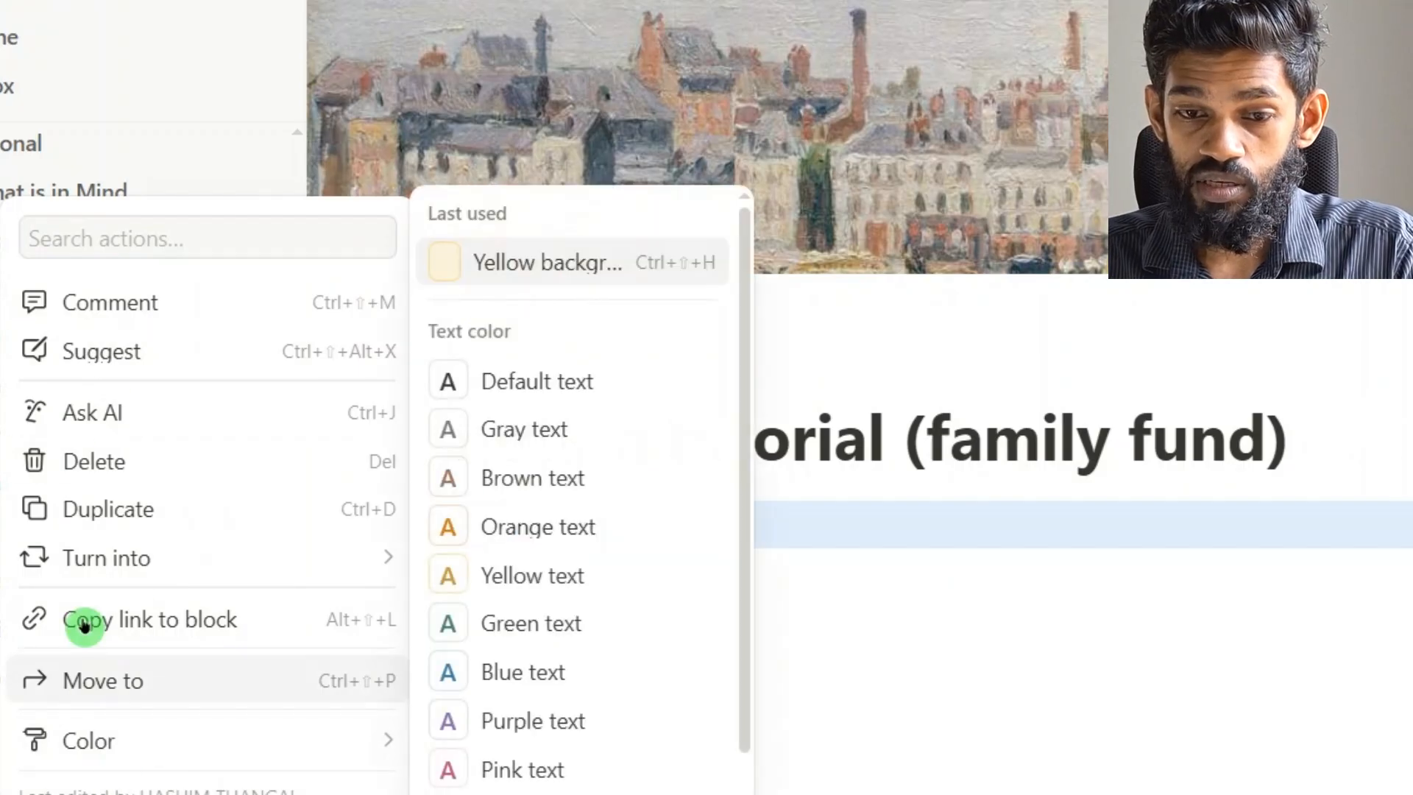
left_click(663, 675)
left_click(624, 536)
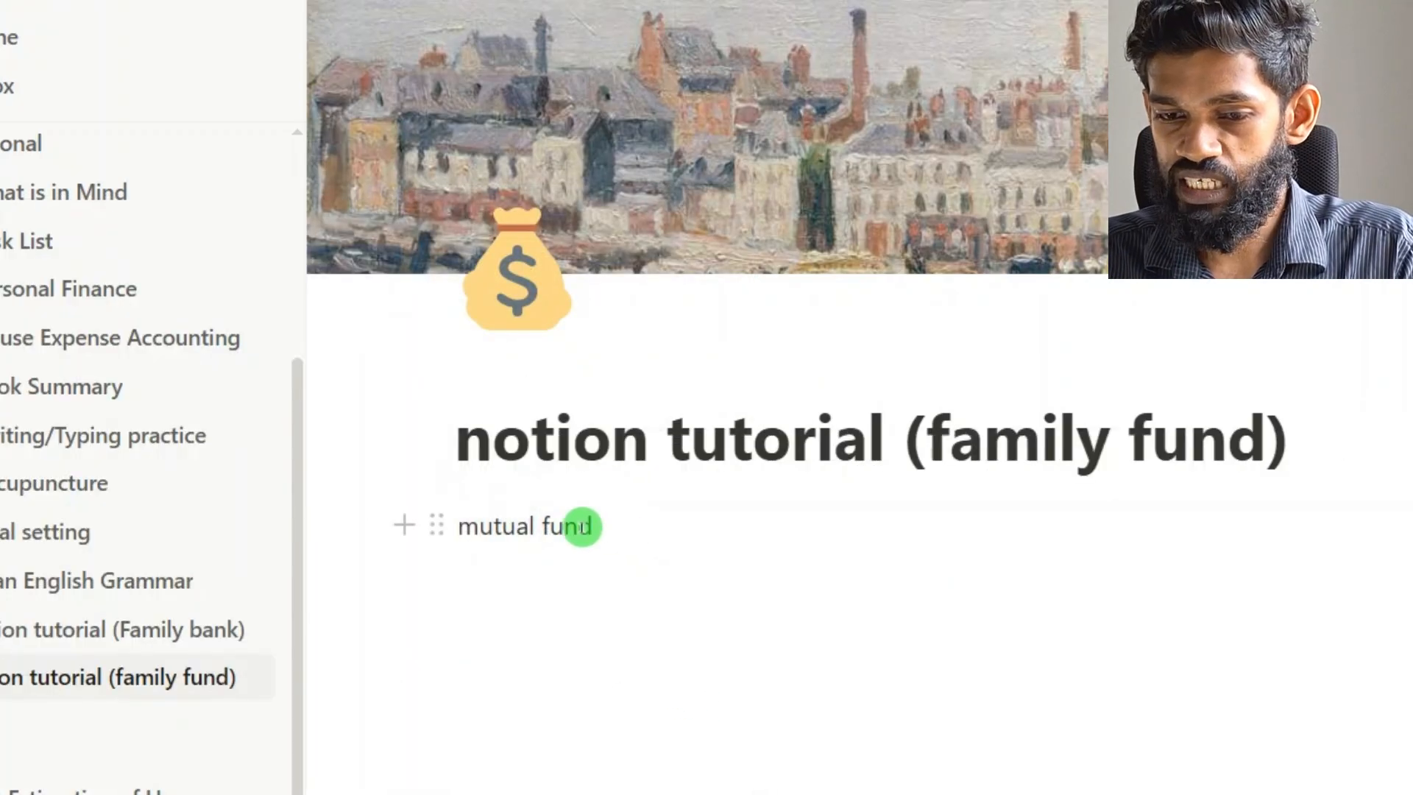
- Try bold, italic and underline on the word "fund" and remove all three formats again
left_click_drag(582, 527, 541, 530)
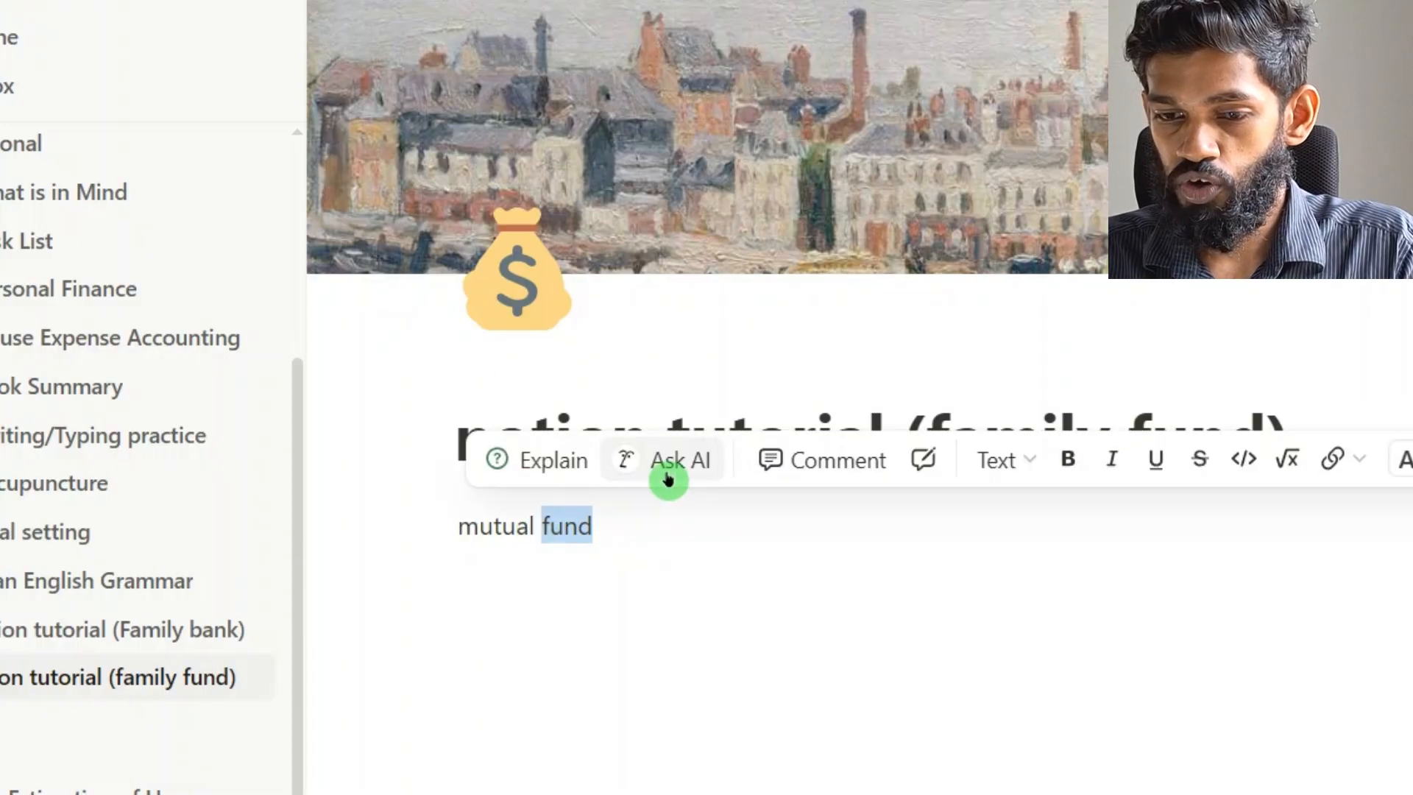
left_click(1074, 468)
left_click(1117, 465)
left_click(1157, 470)
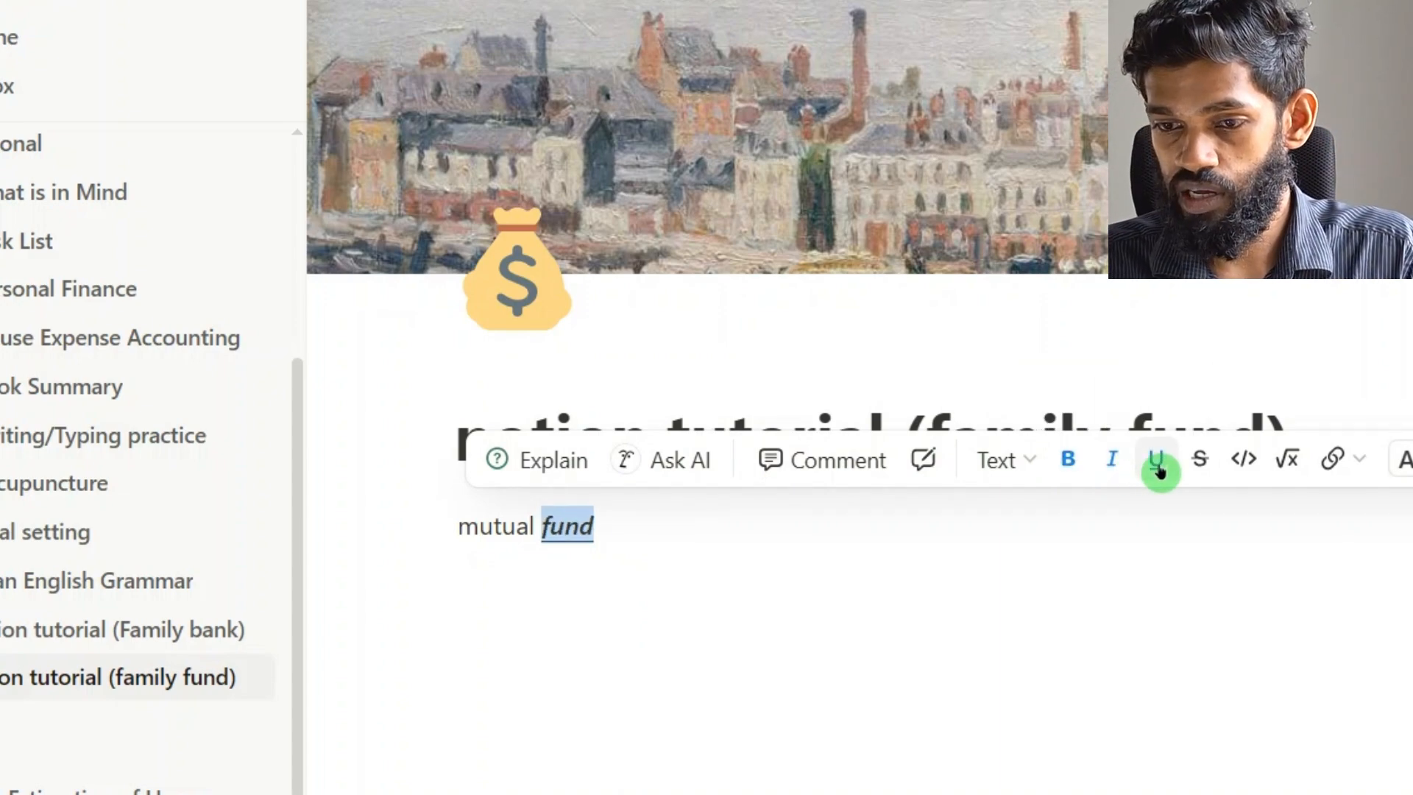
left_click(1157, 465)
left_click(1114, 463)
left_click(1071, 464)
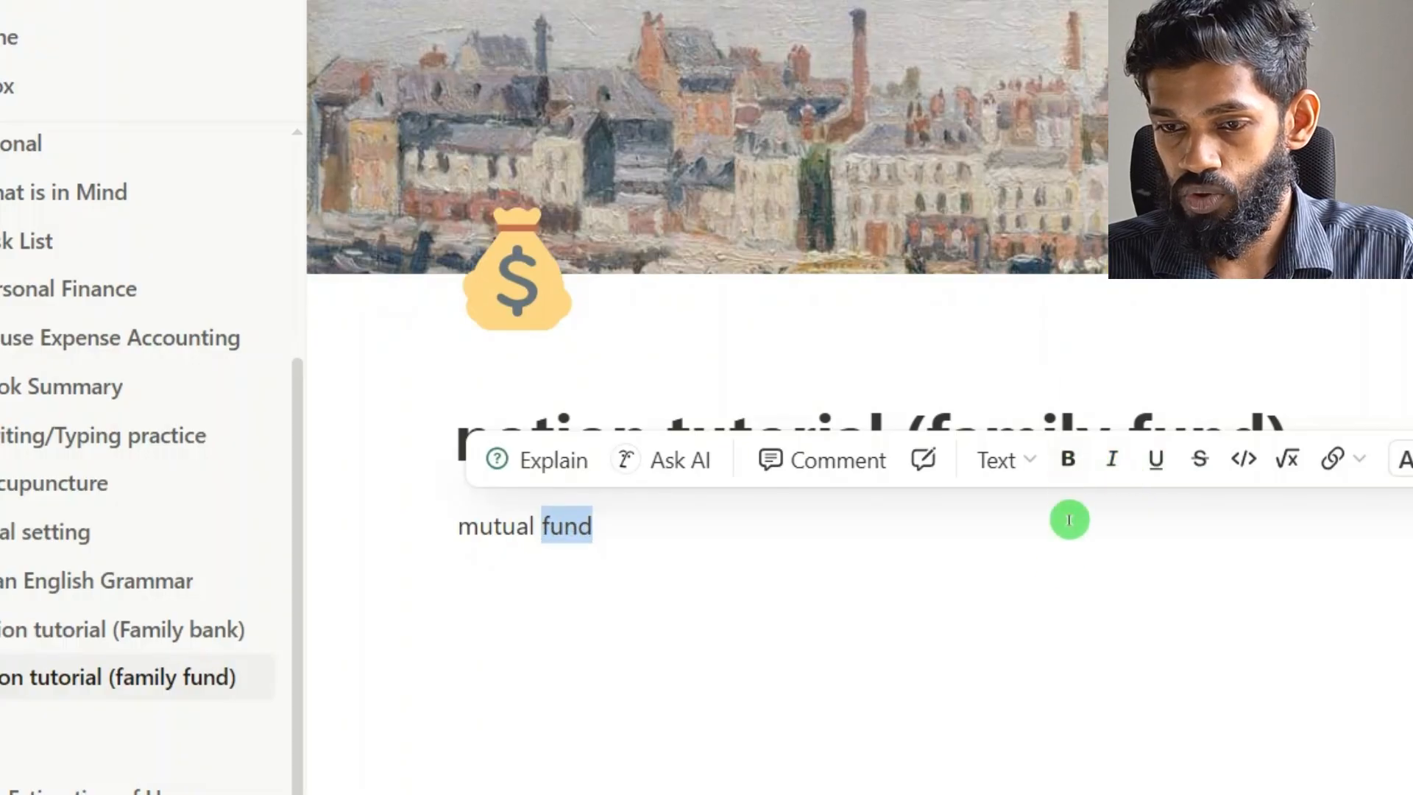
- Turn the whole "mutual fund" text line into a Heading 1
left_click(618, 535)
left_click_drag(618, 535, 478, 541)
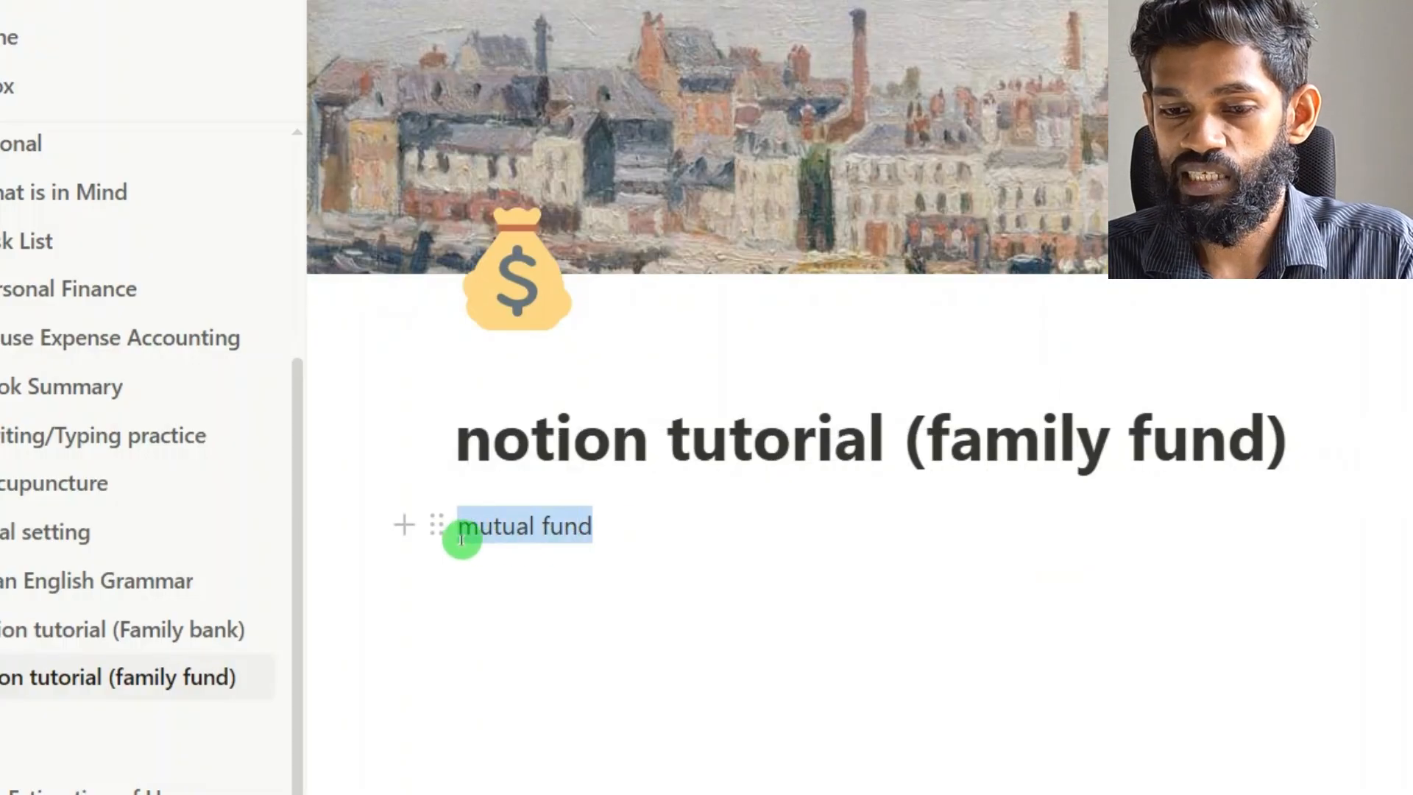
left_click(598, 542)
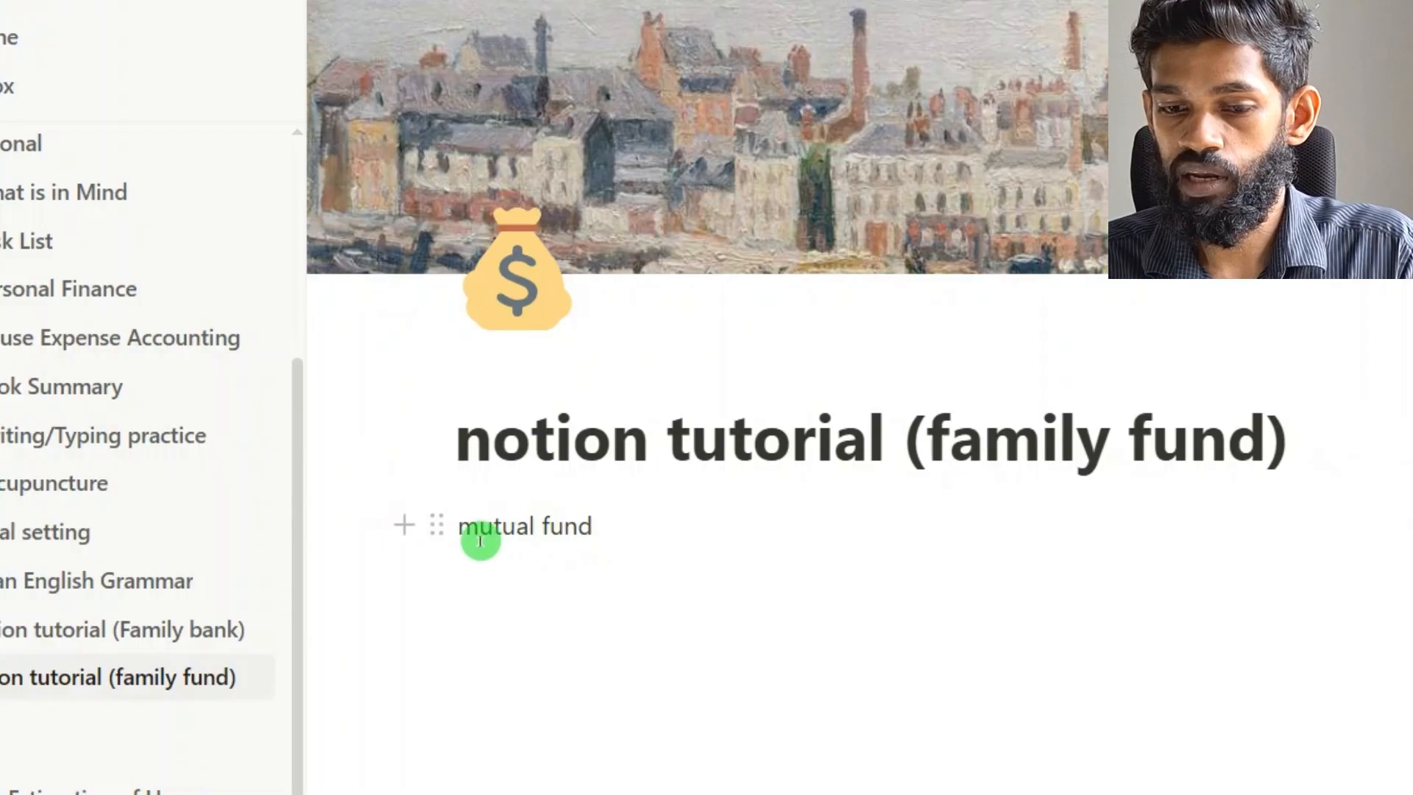
left_click(436, 524)
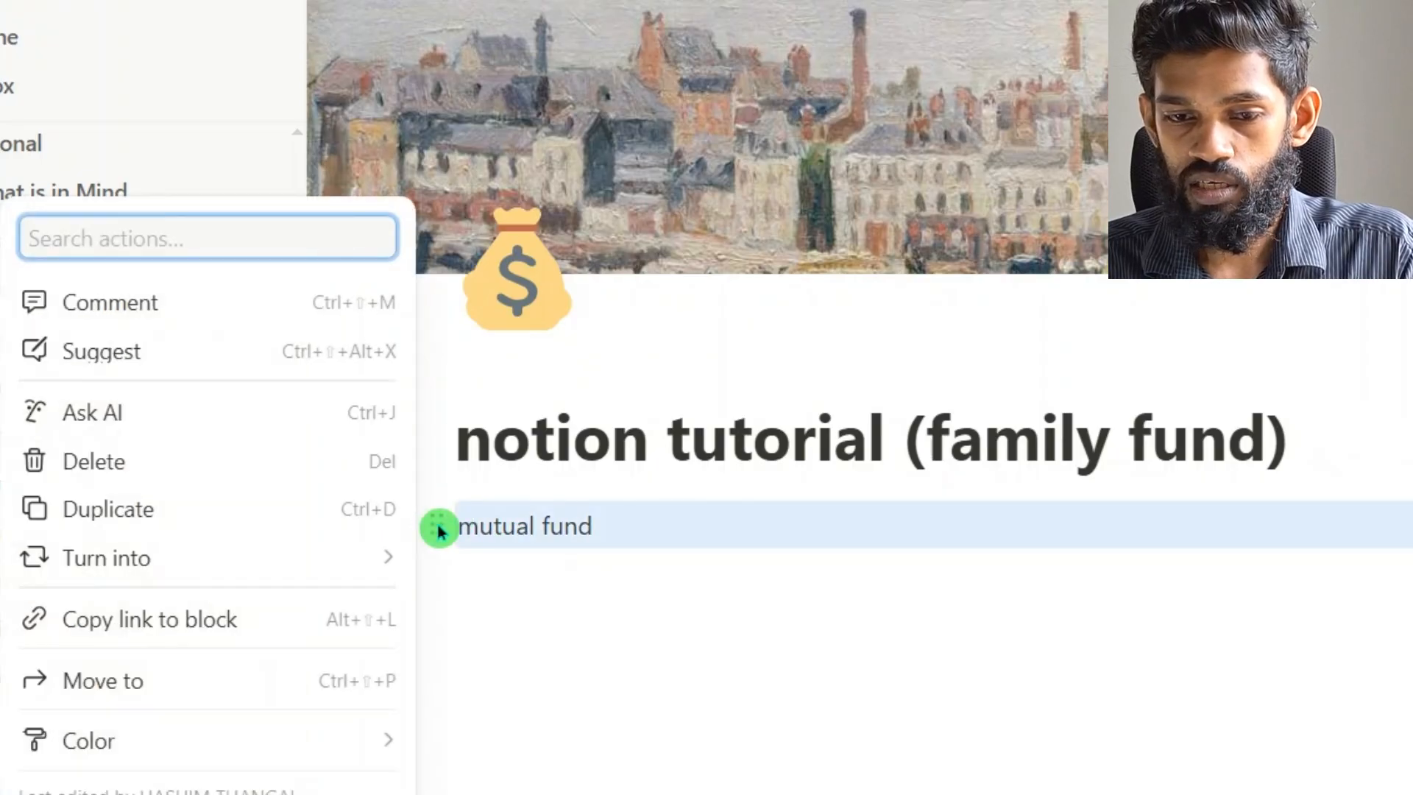
mouse_move(265, 571)
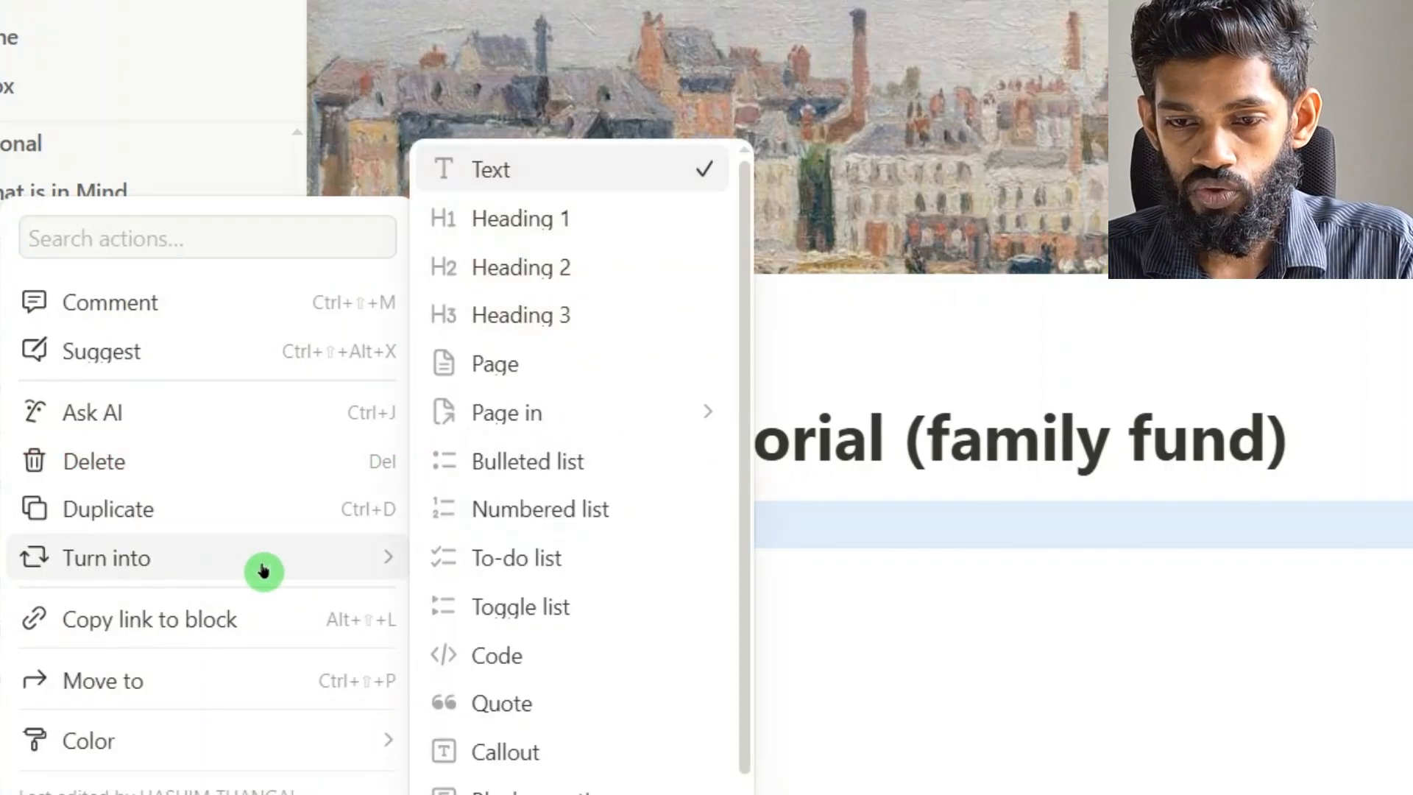
left_click(571, 219)
left_click(759, 593)
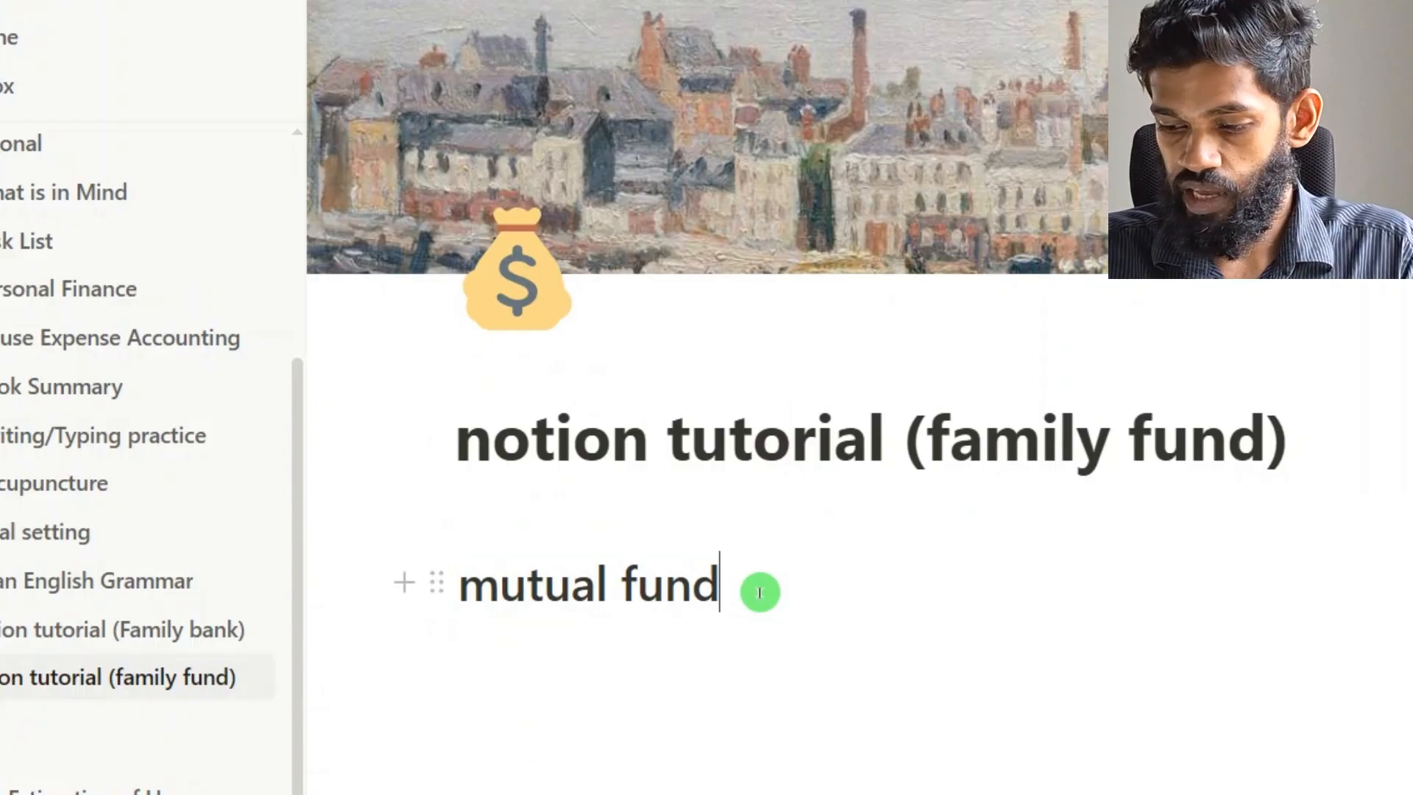
- Add a Heading 1 reading "Investment fund" below the "mutual fund" heading
key("Return")
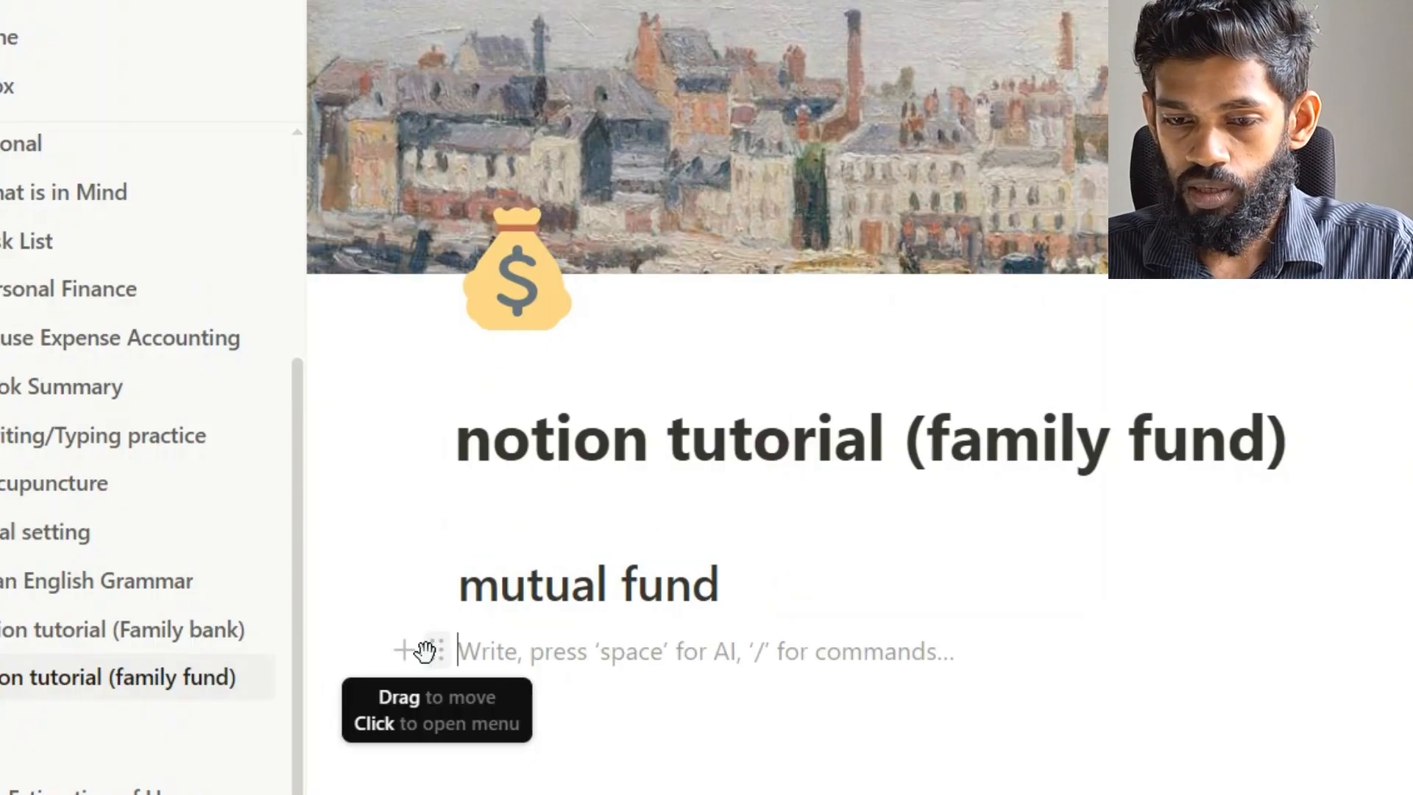
left_click(437, 653)
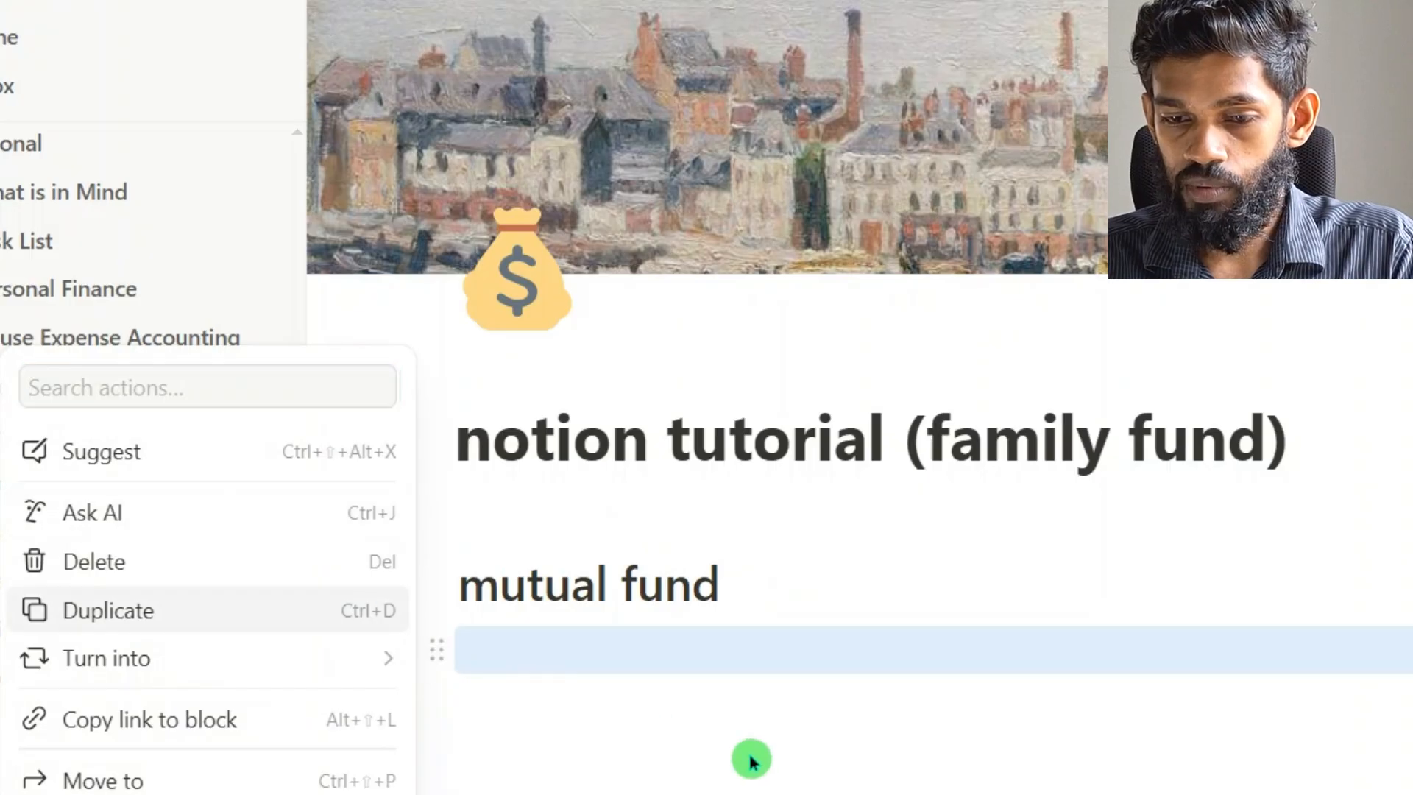
left_click(598, 650)
type("/")
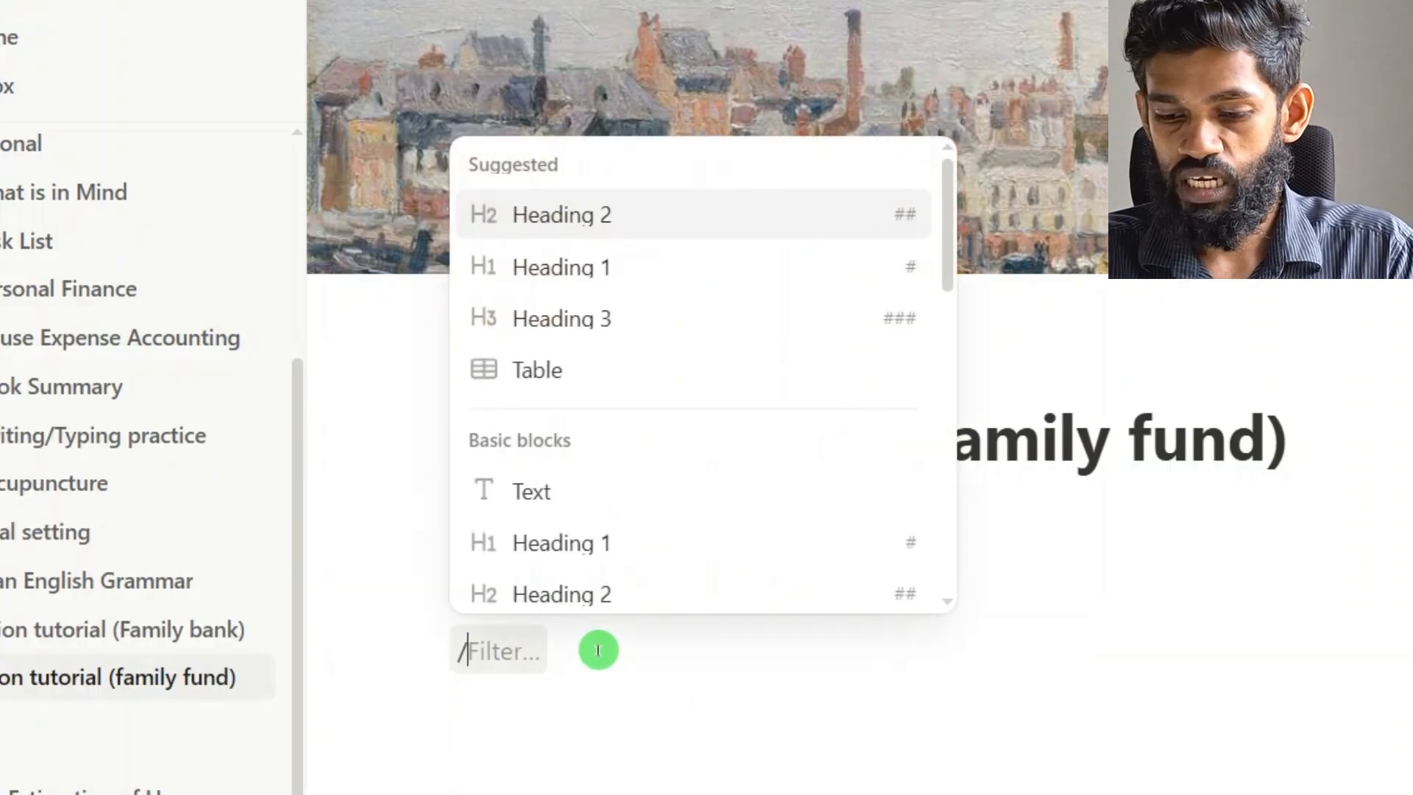
type("heading")
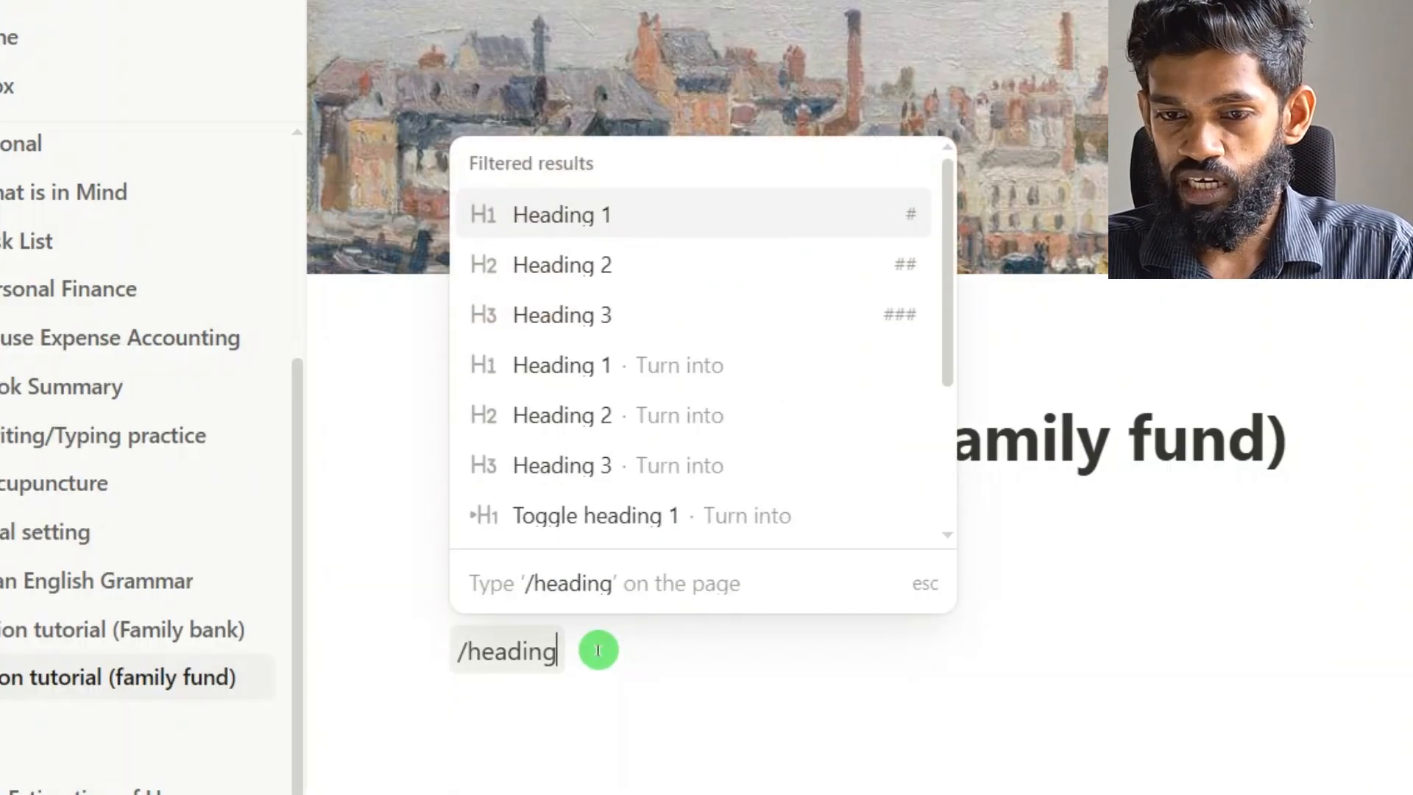
type(" 1")
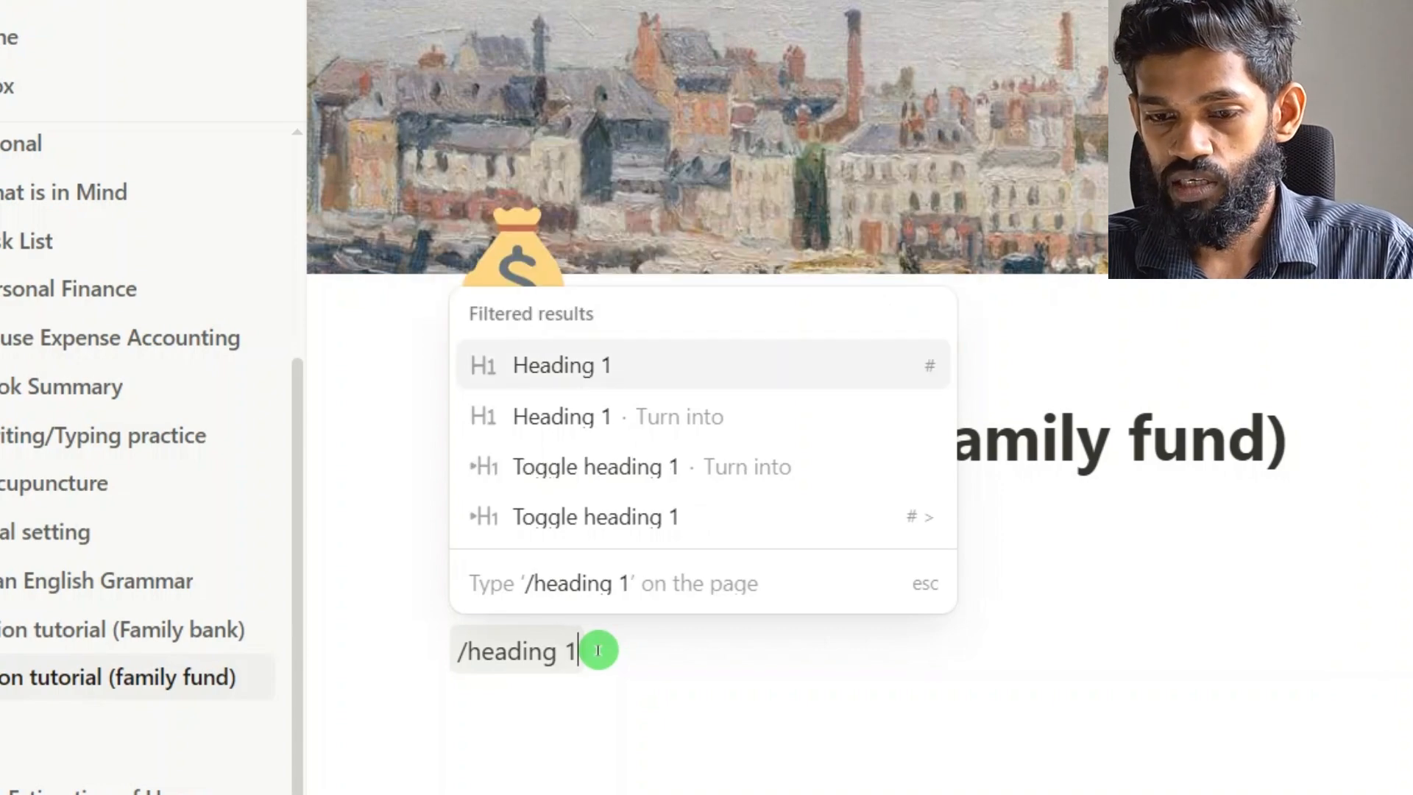
key("Return")
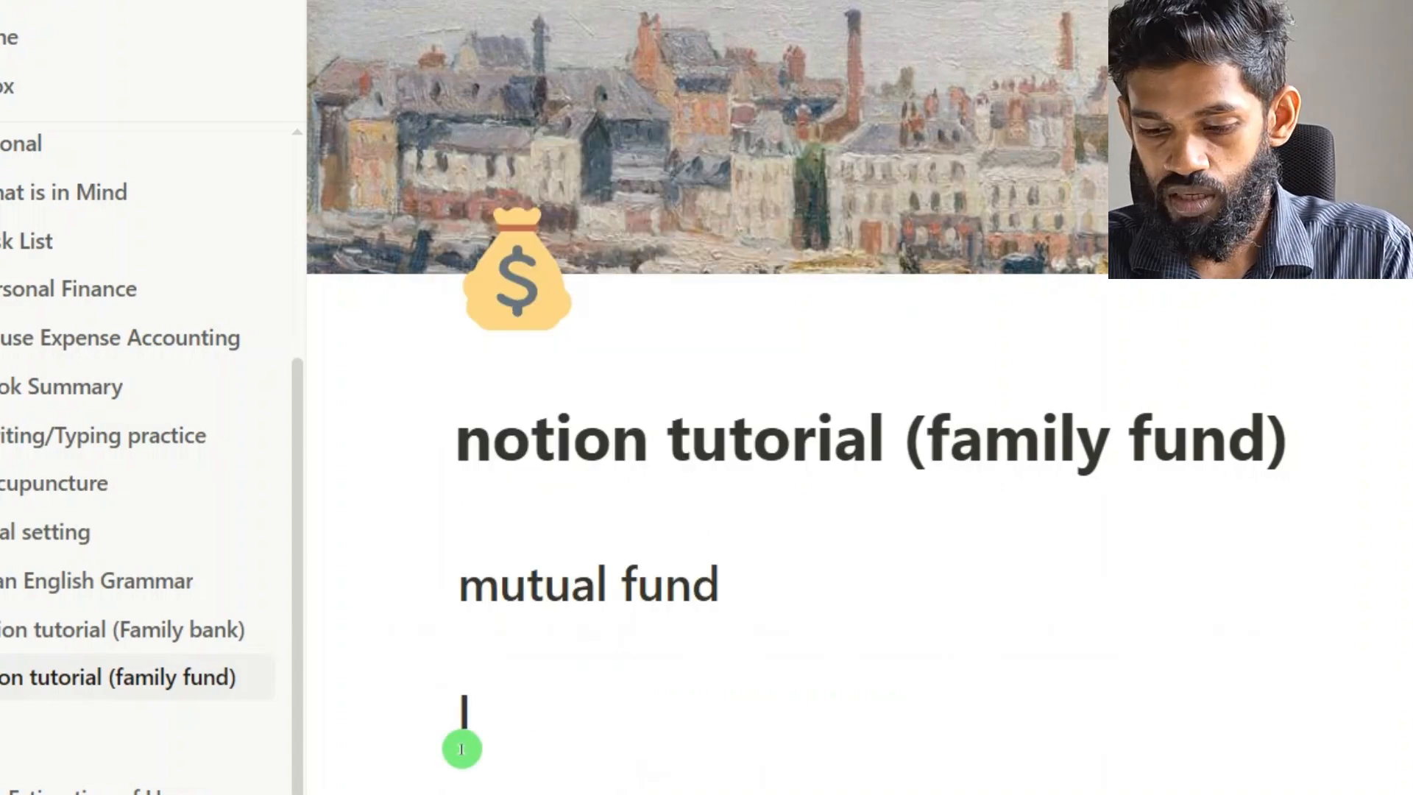
type("Investment fund")
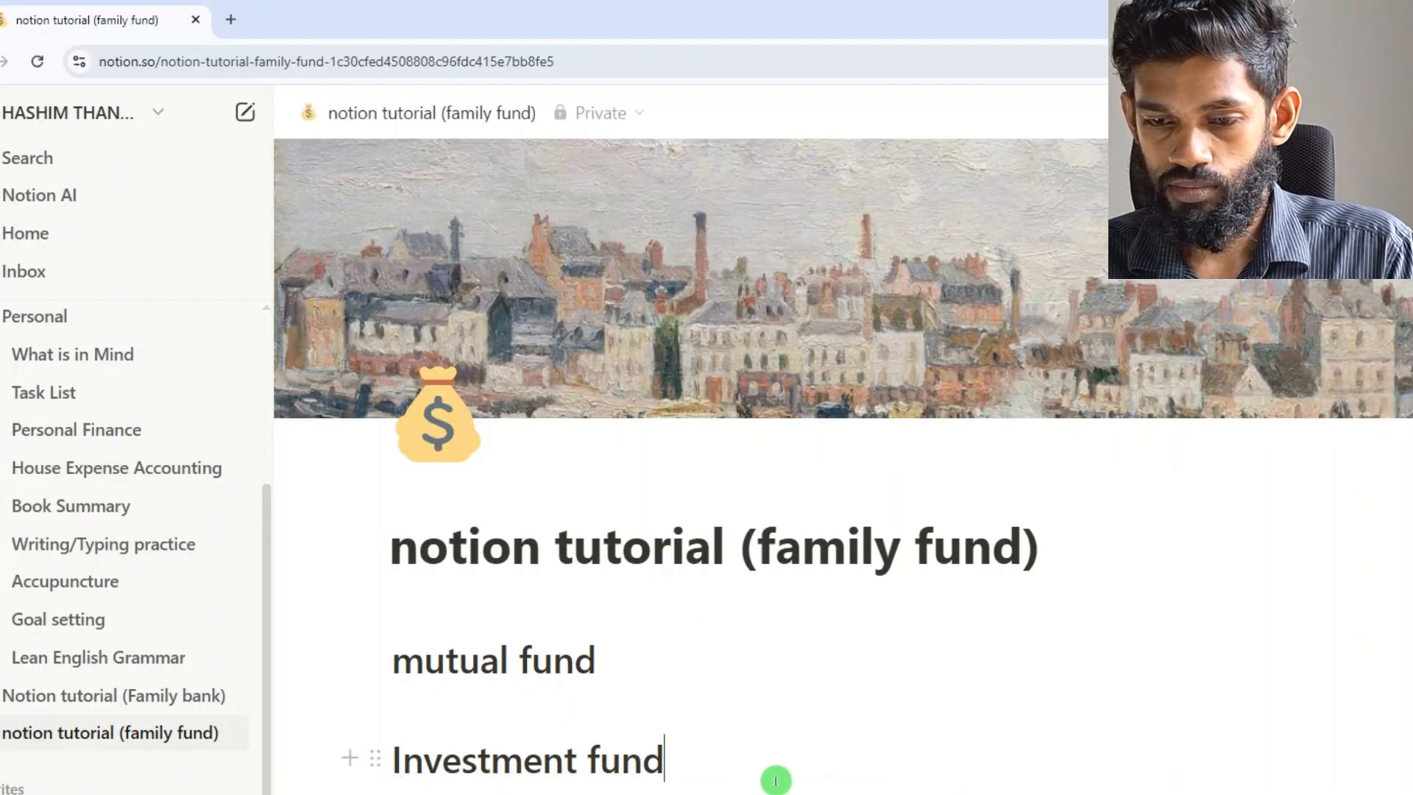
- Insert a Heading 3 reading "Family members" directly under the "mutual fund" heading
left_click(738, 586)
key("Return")
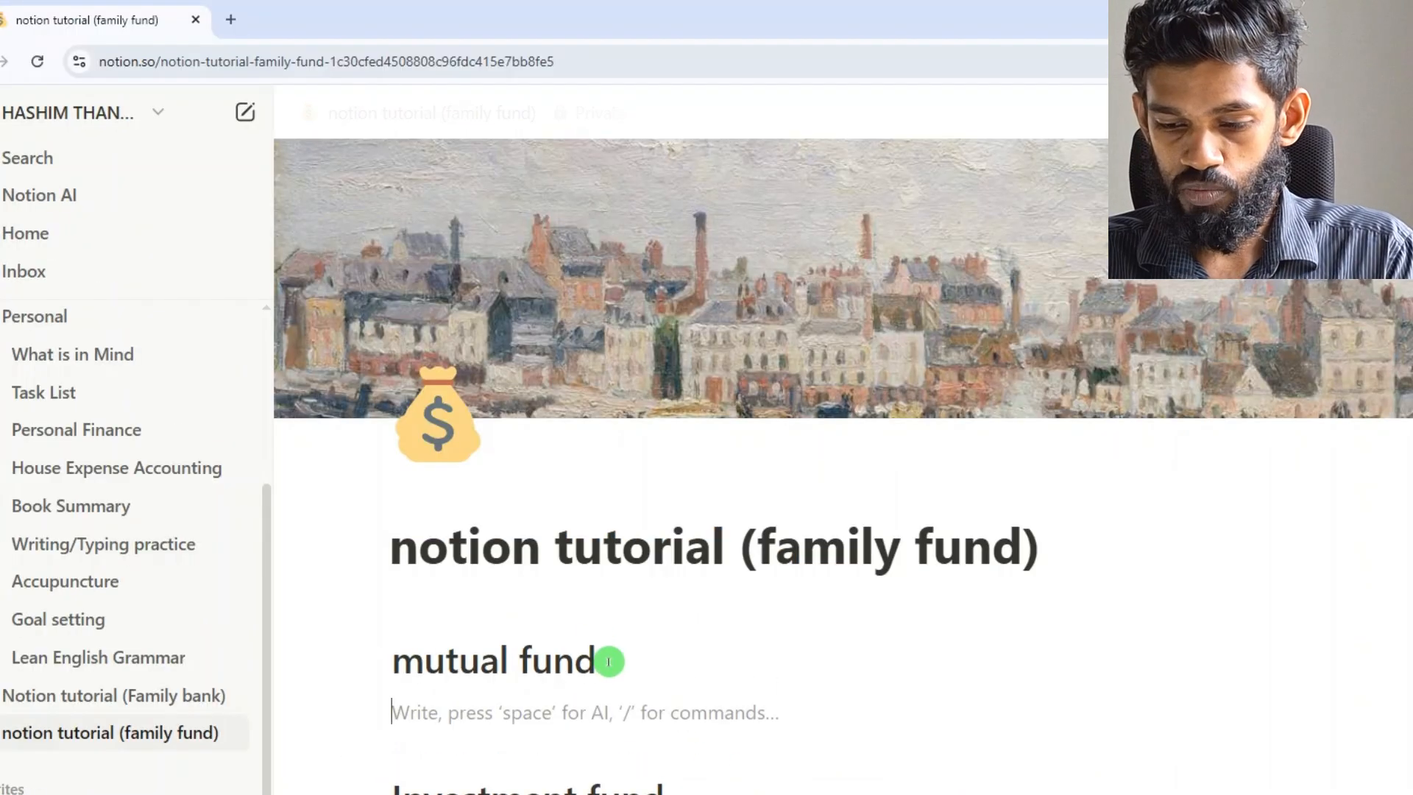
type("/heading")
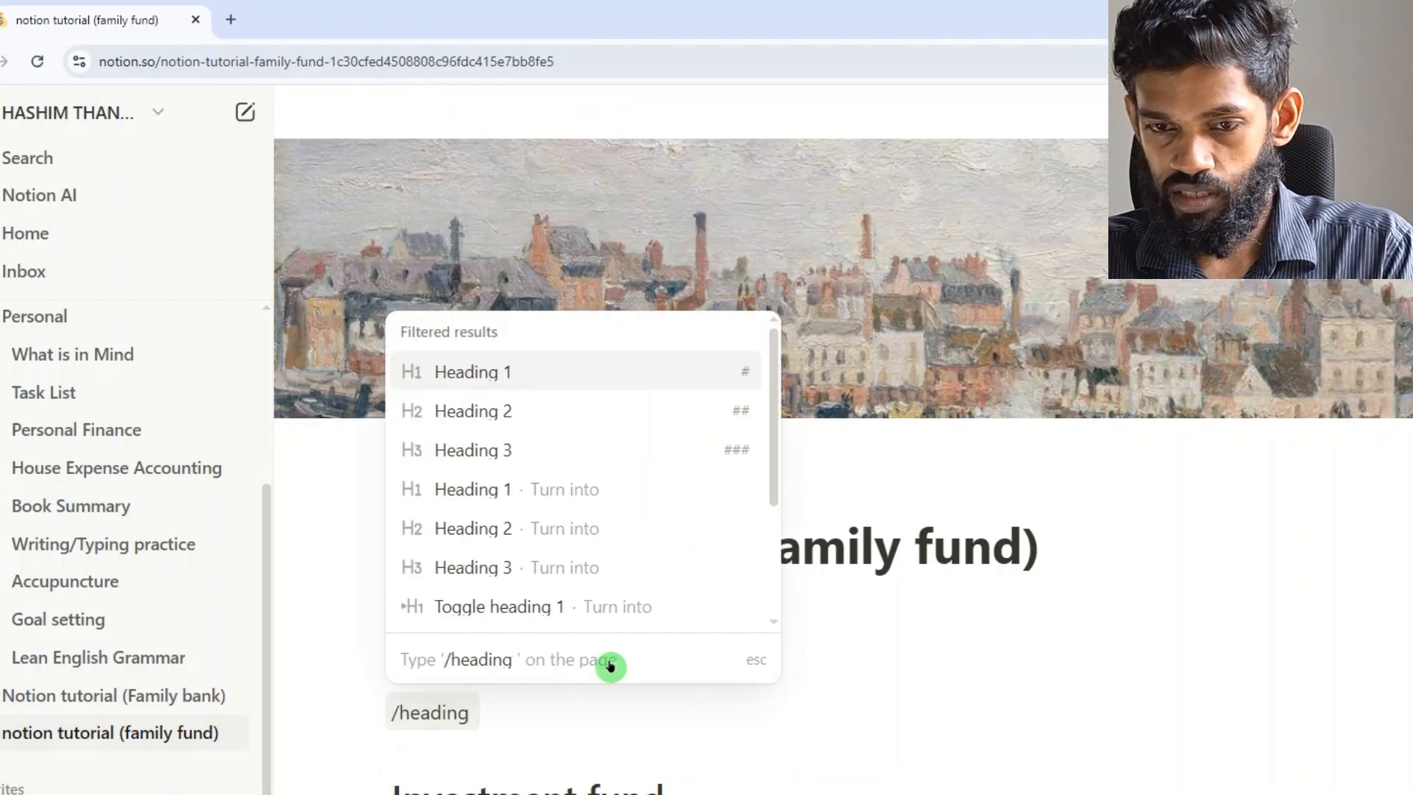
type("3")
key("Return")
type("Family members")
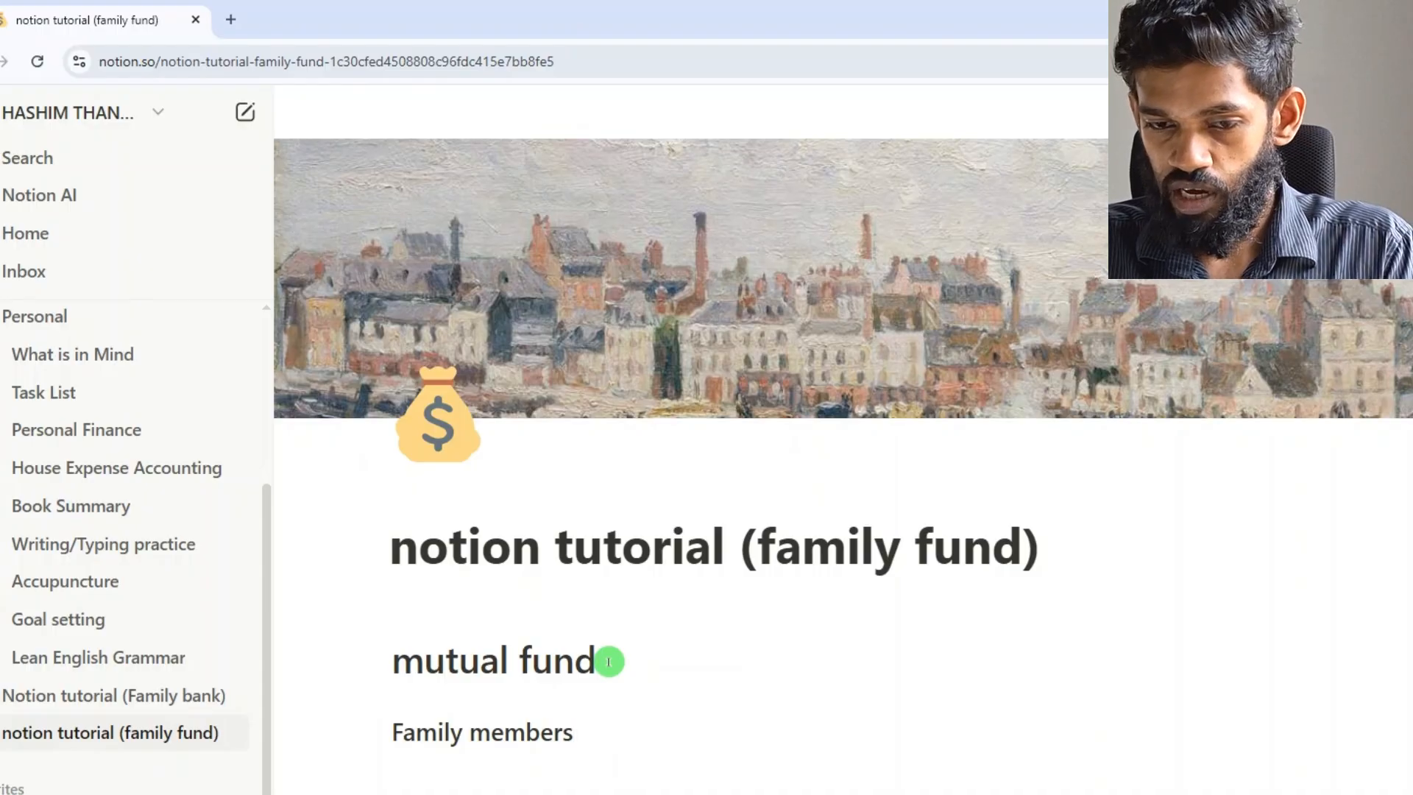
- Add a Heading 3 reading "Mutual fund cash flow" below "Family members"
key("Return")
type("/heading")
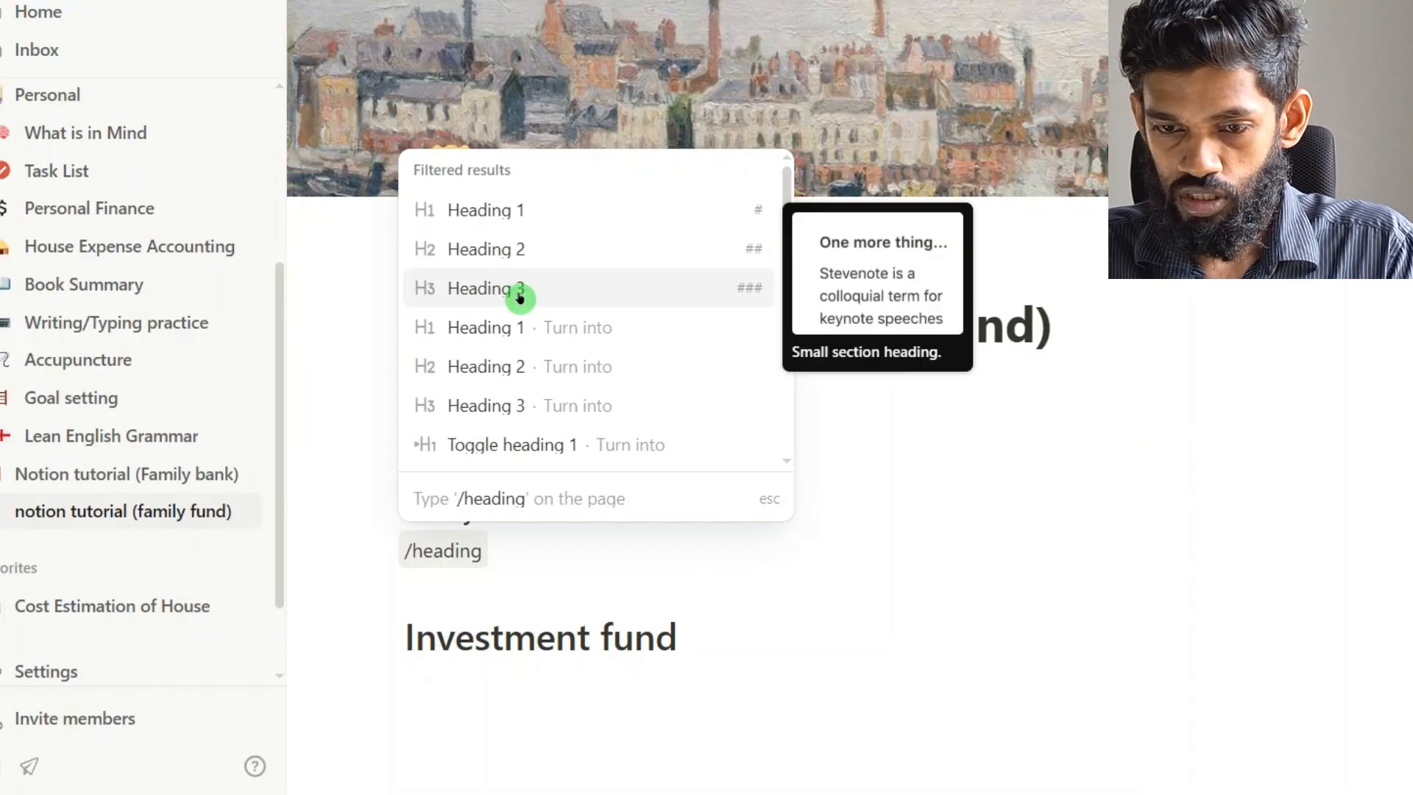
left_click(515, 509)
type("Mutual fund")
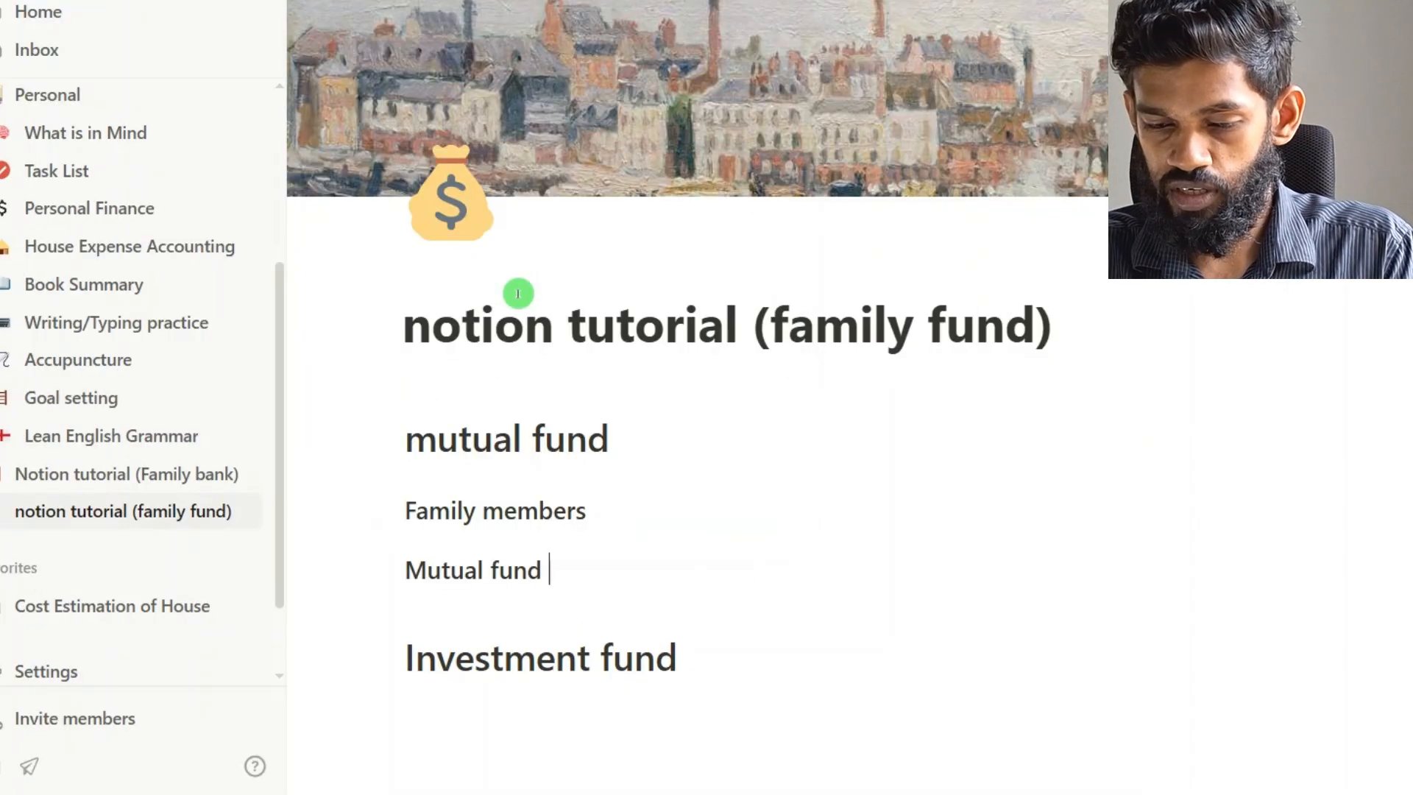
type(" cash")
key("BackSpace")
type("sh flow")
- Add a Heading 3 reading "Loan" below "Mutual fund cash flow"
key("Return")
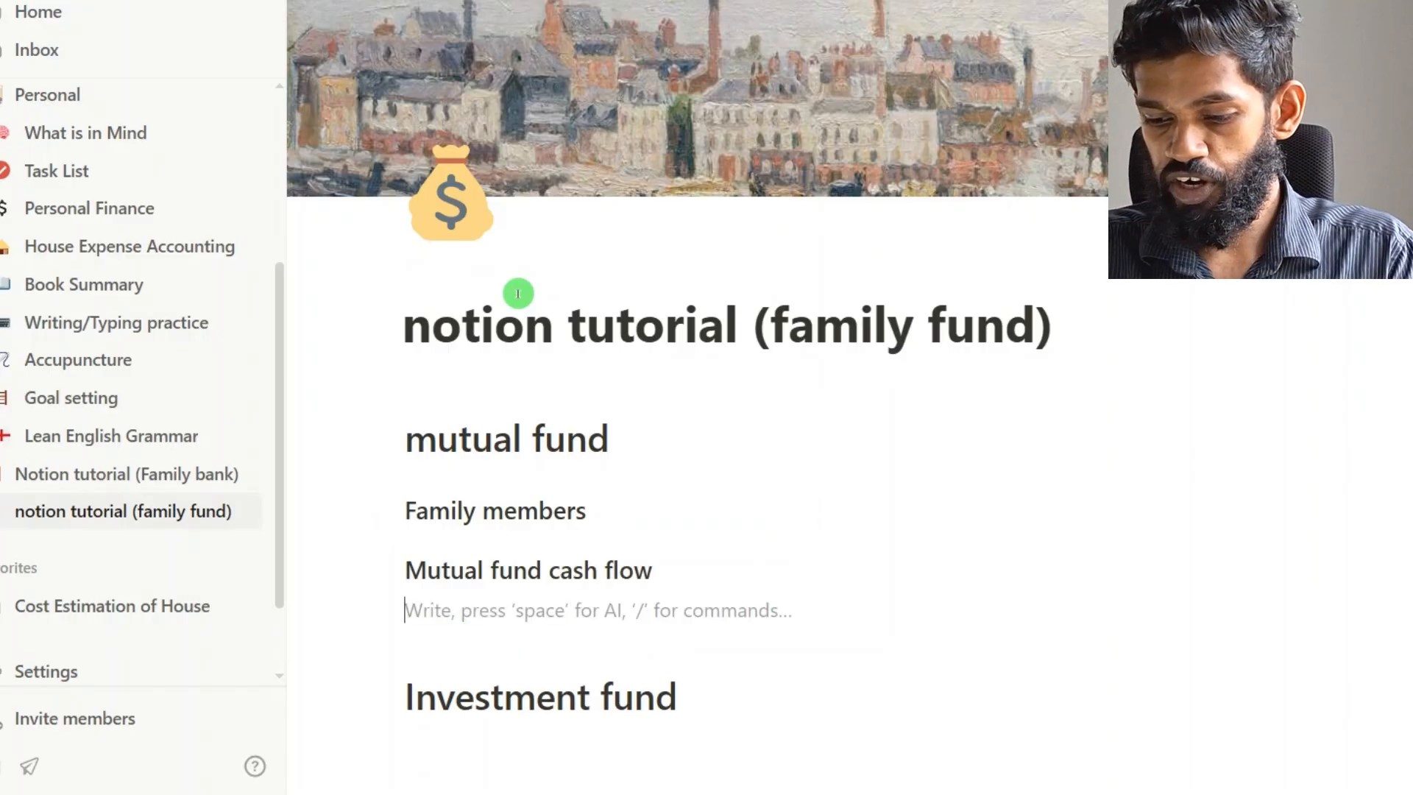
type("/heading 3")
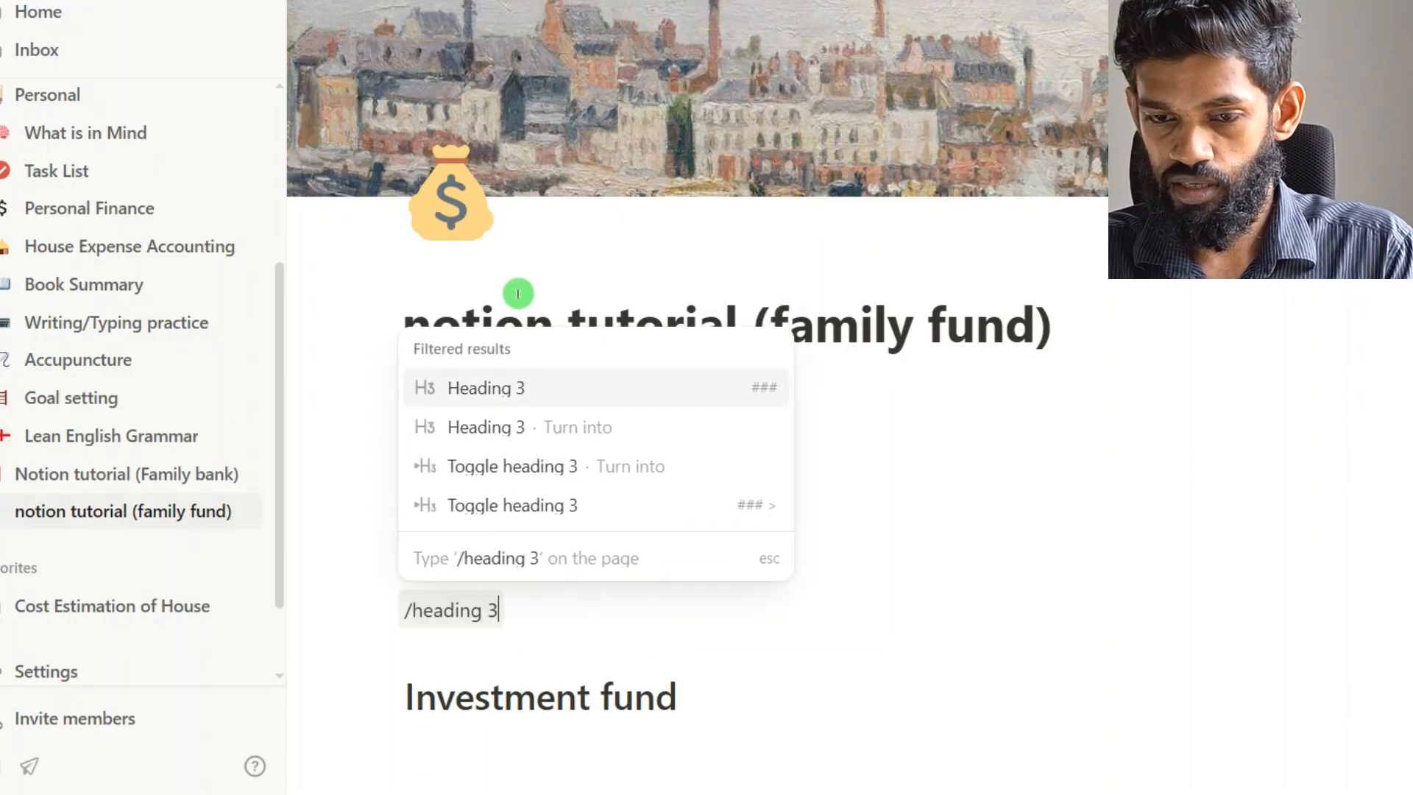
key("Return")
type("Load")
- Add a Heading 3 reading "Development" below "Loan"
key("Return")
type("/heading")
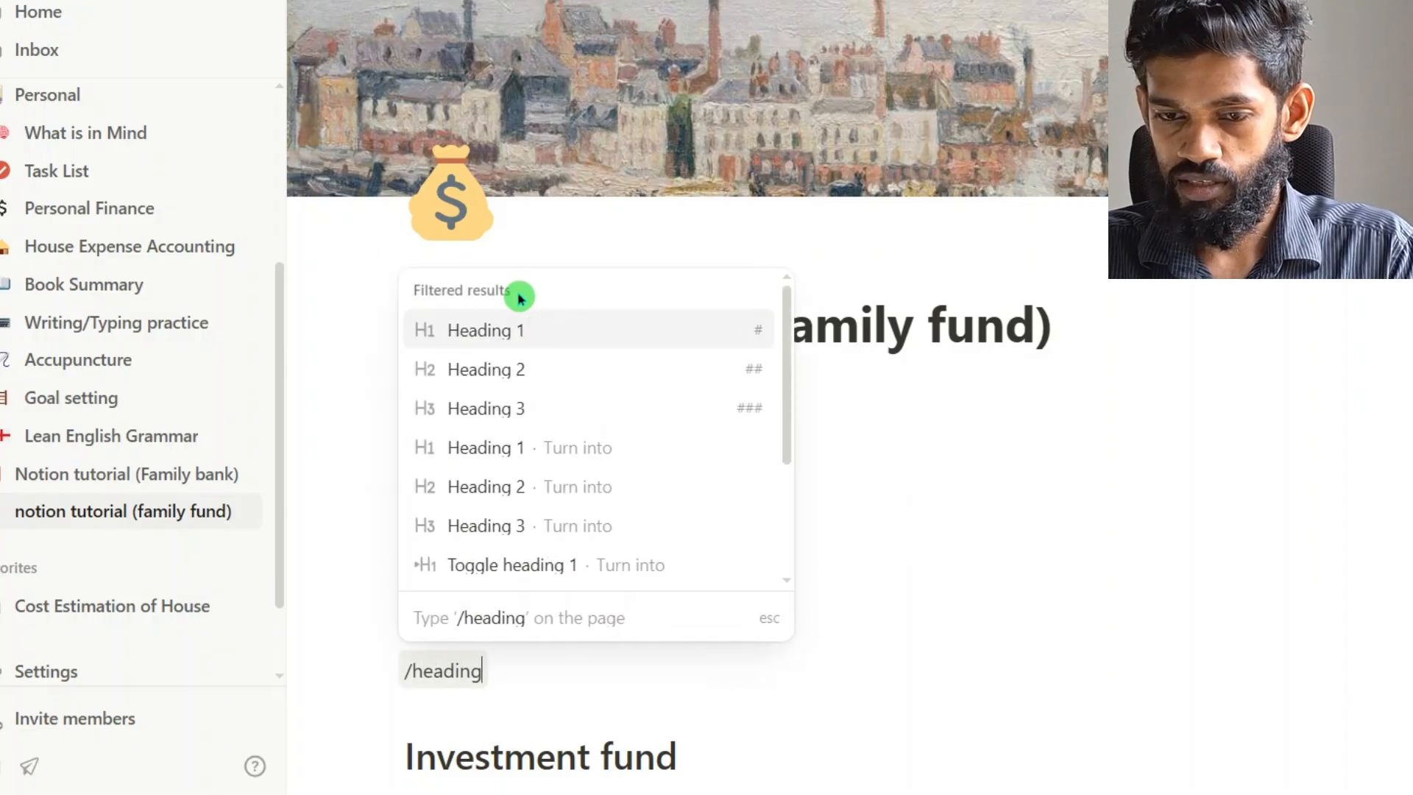
left_click(549, 404)
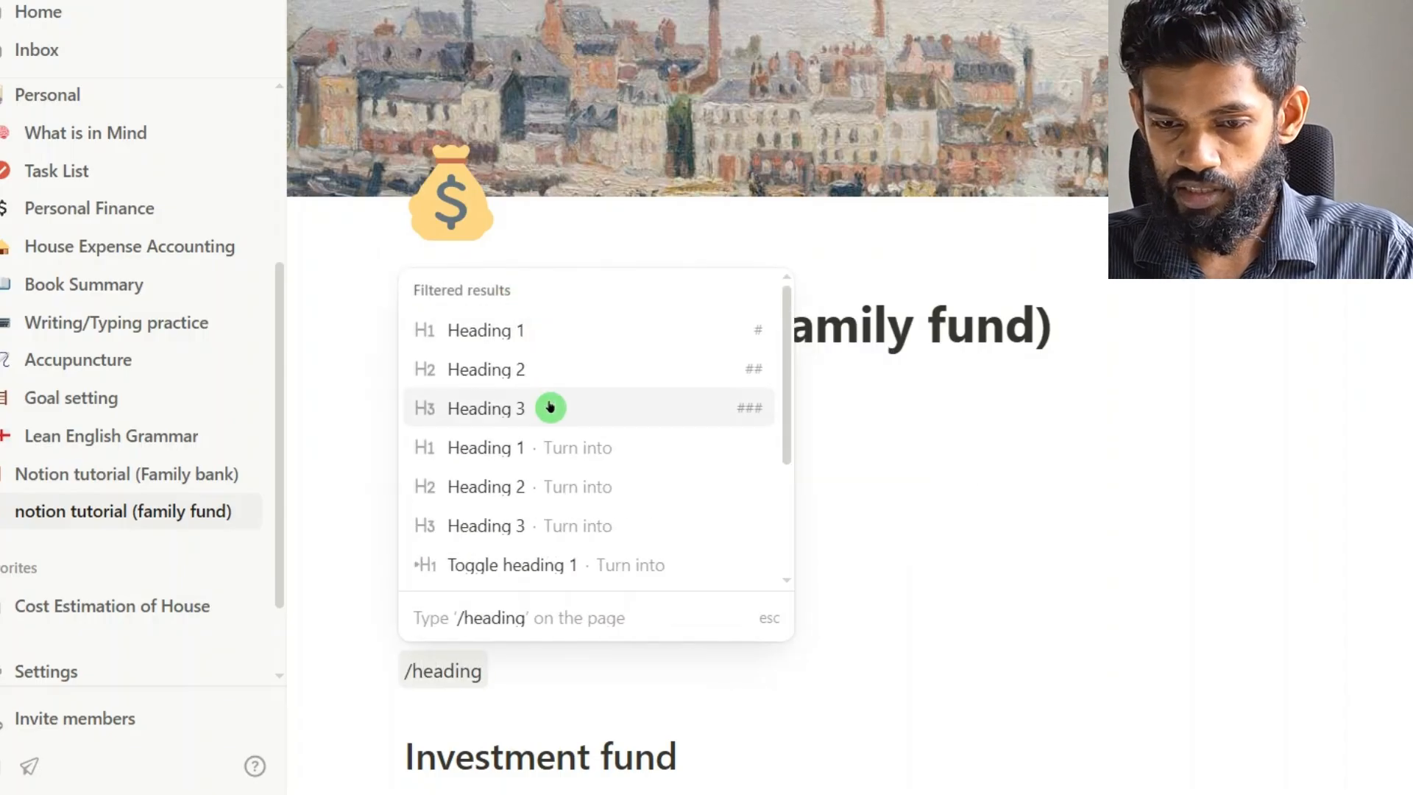
type("Development")
- Insert an empty Heading 3 block below "Development" in the "mutual fund" section
key("Return")
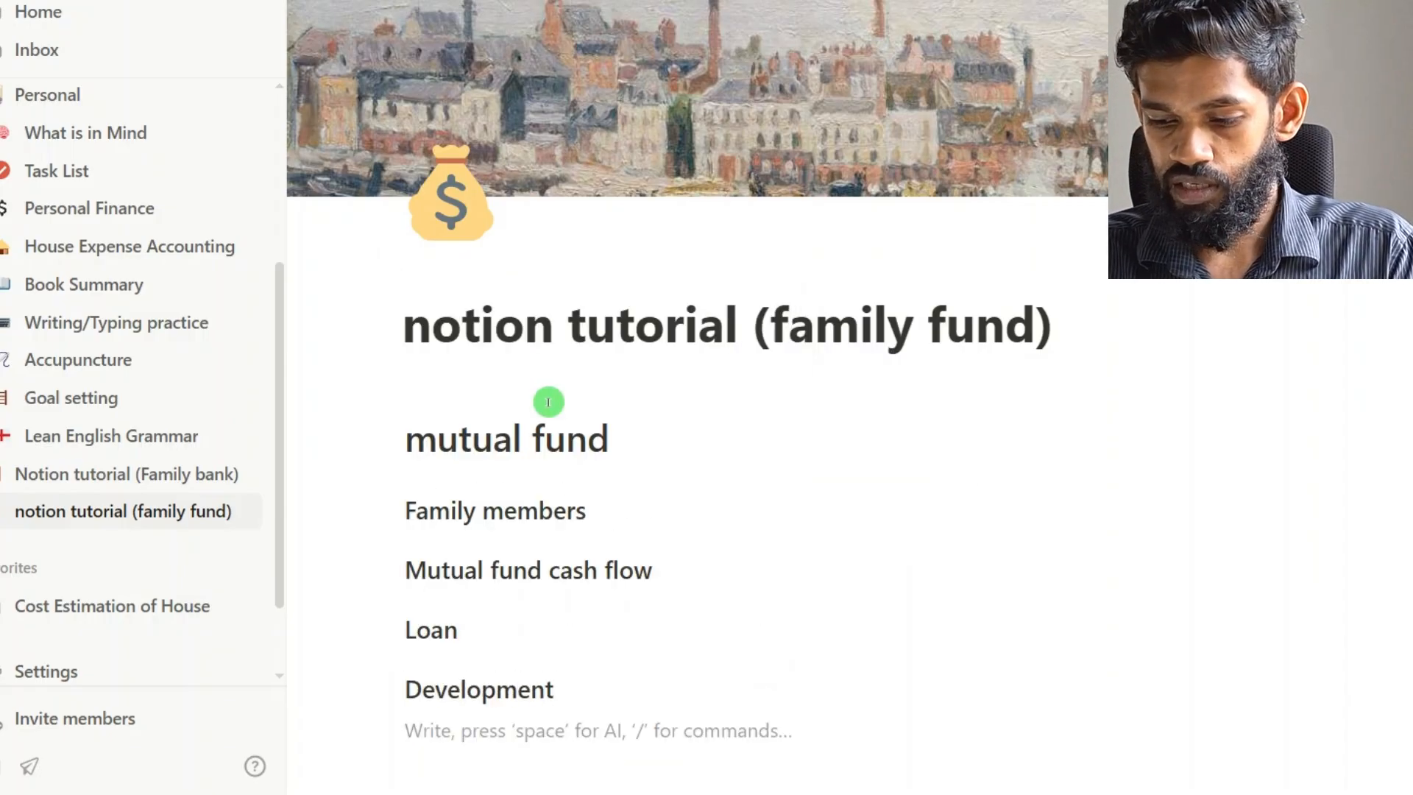
type("/heading")
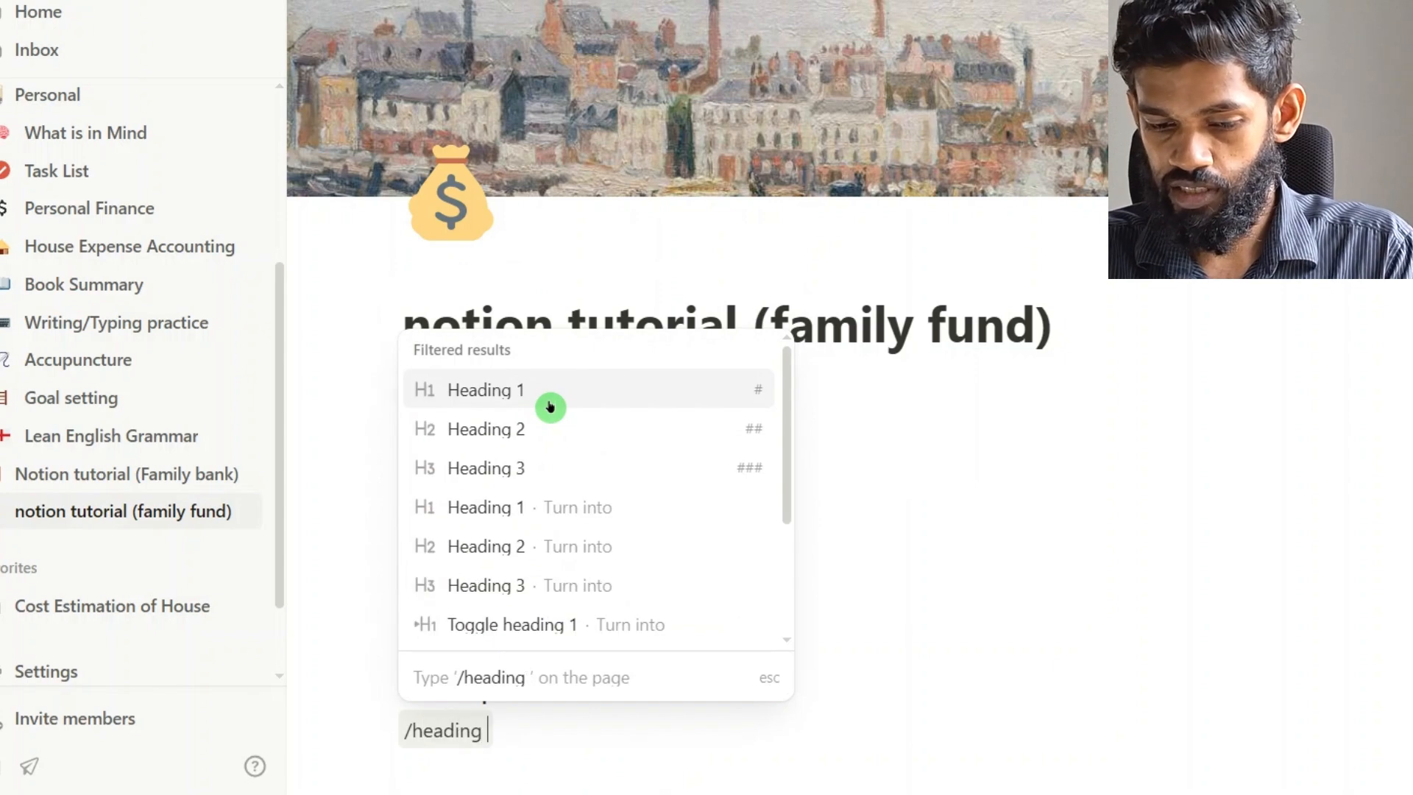
type("3")
key("Return")
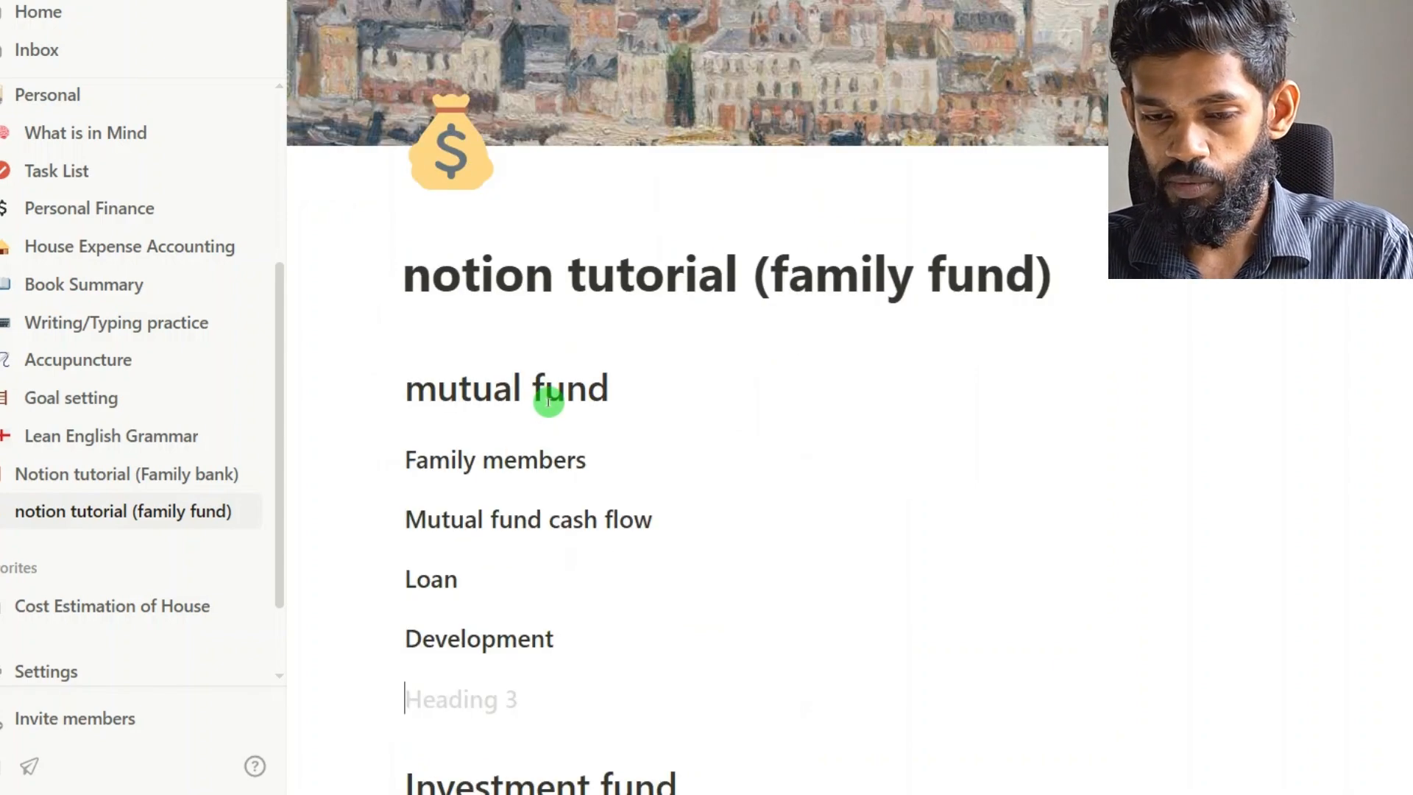